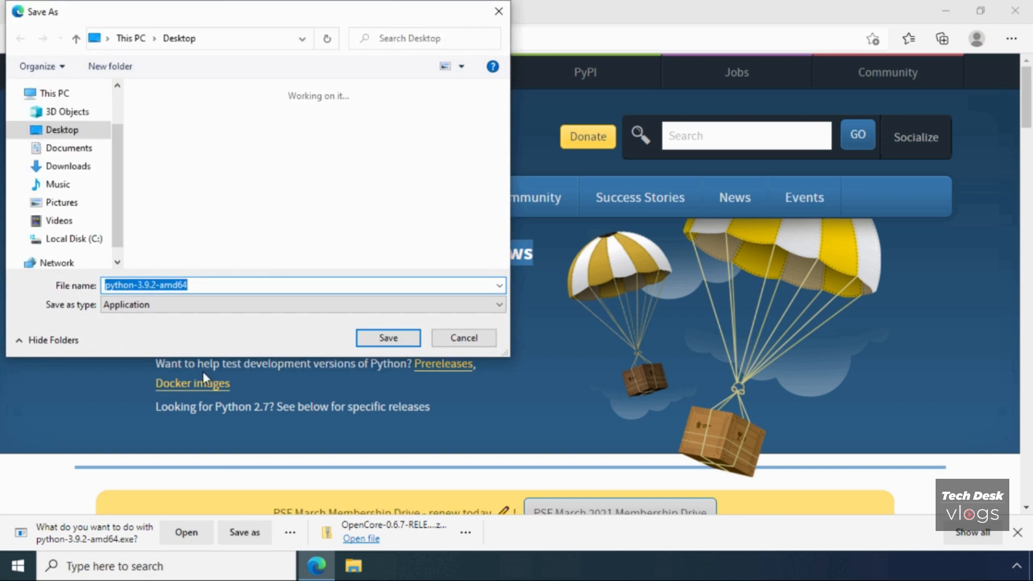
Save the python-3.9.2-amd64 installer to the Desktop and minimize the browser to show the downloaded files
left_click(90, 131)
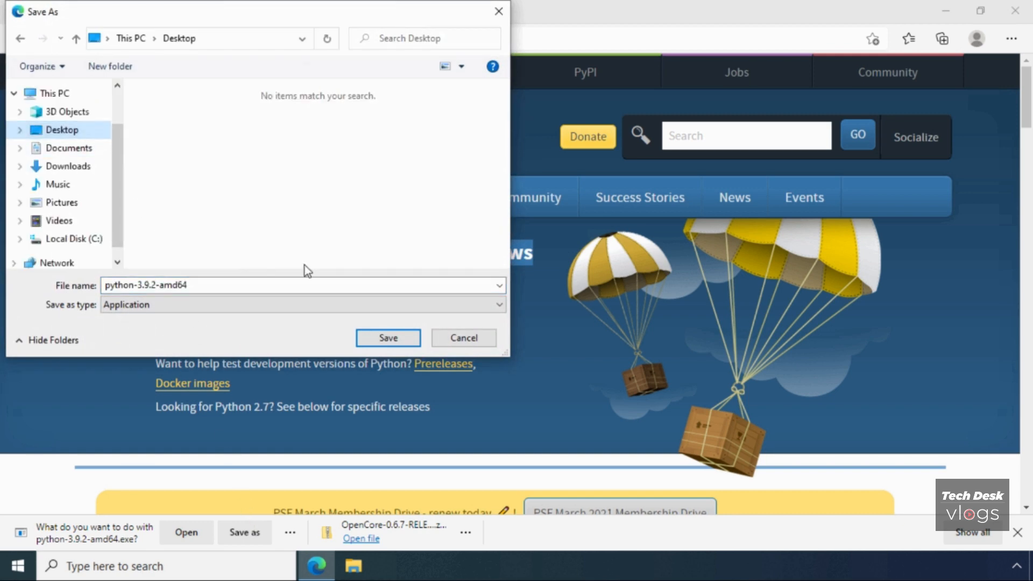
left_click(399, 336)
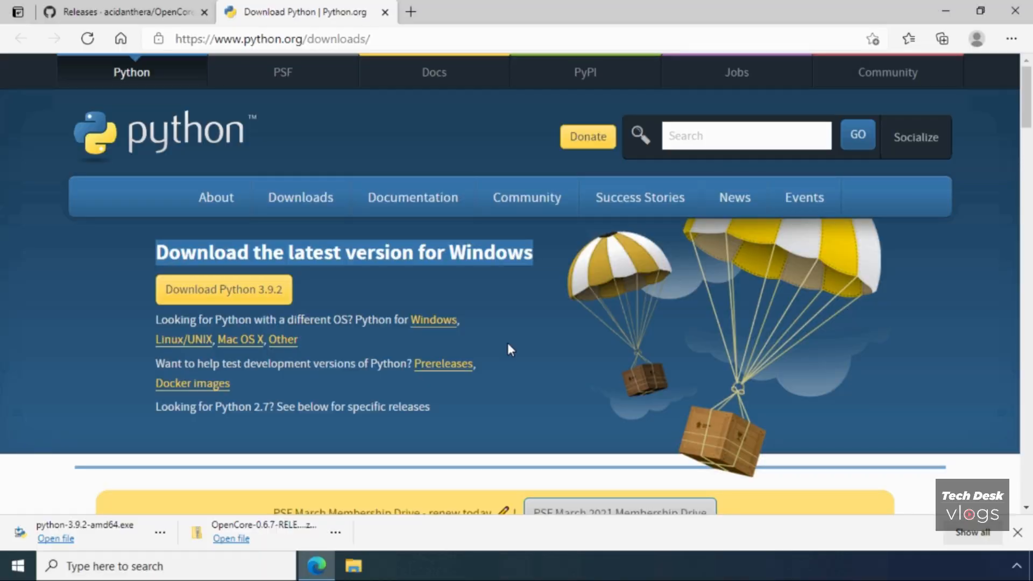
left_click(948, 5)
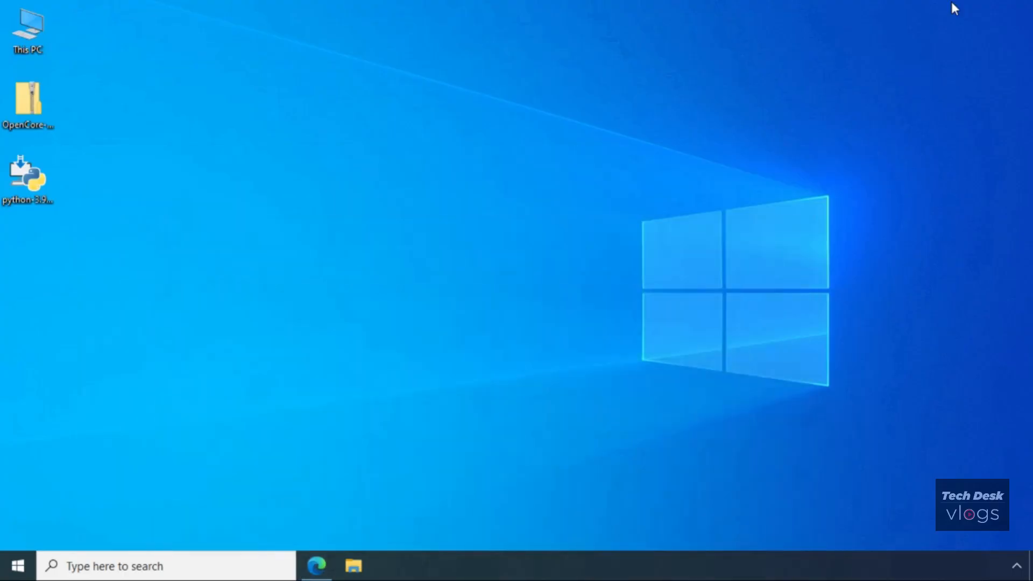
left_click(46, 106)
left_click(40, 173)
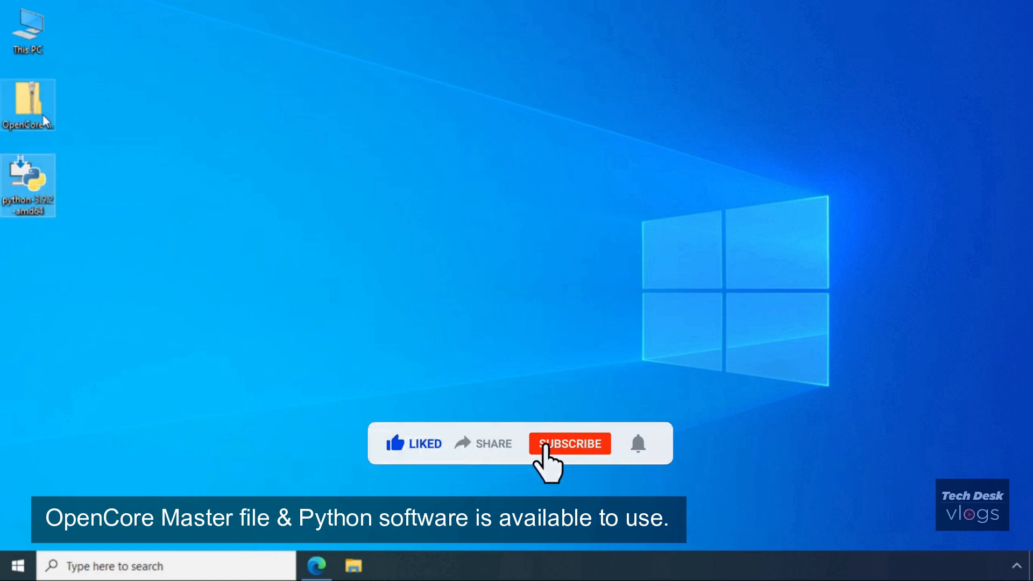
Create a desktop folder named Opencorepkg and place it below the Python installer
right_click(491, 263)
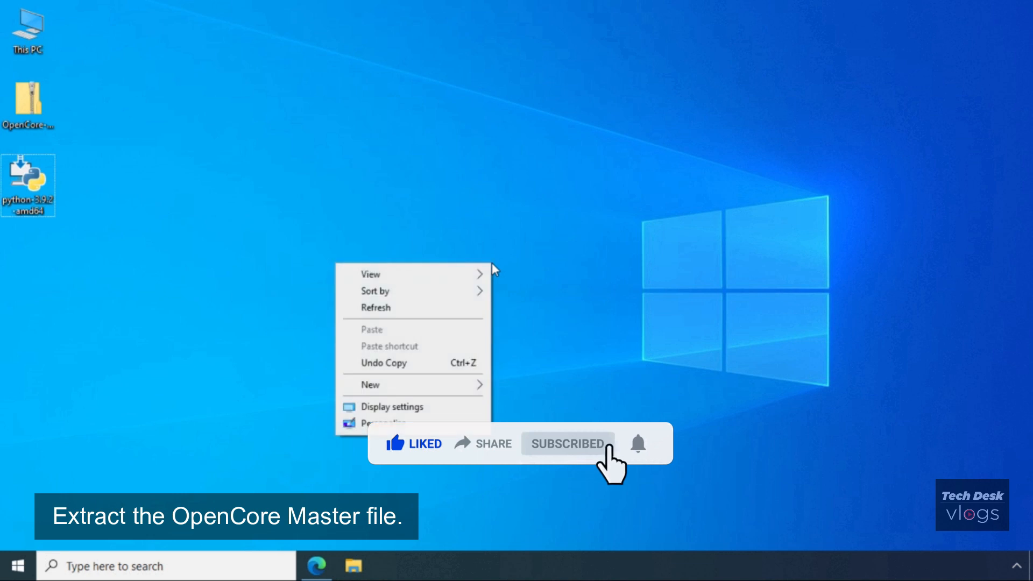
mouse_move(481, 383)
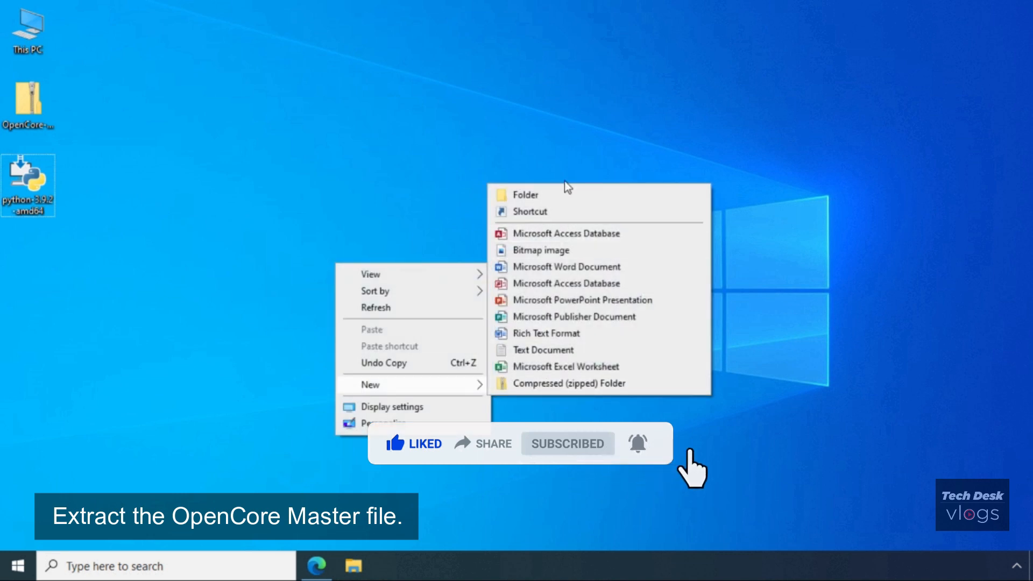
left_click(566, 195)
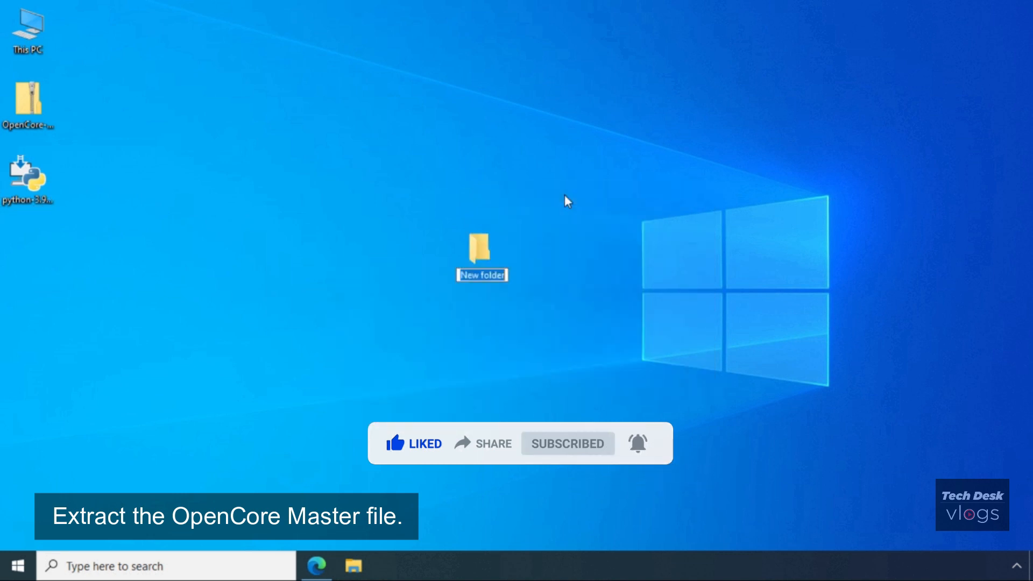
type("Openc")
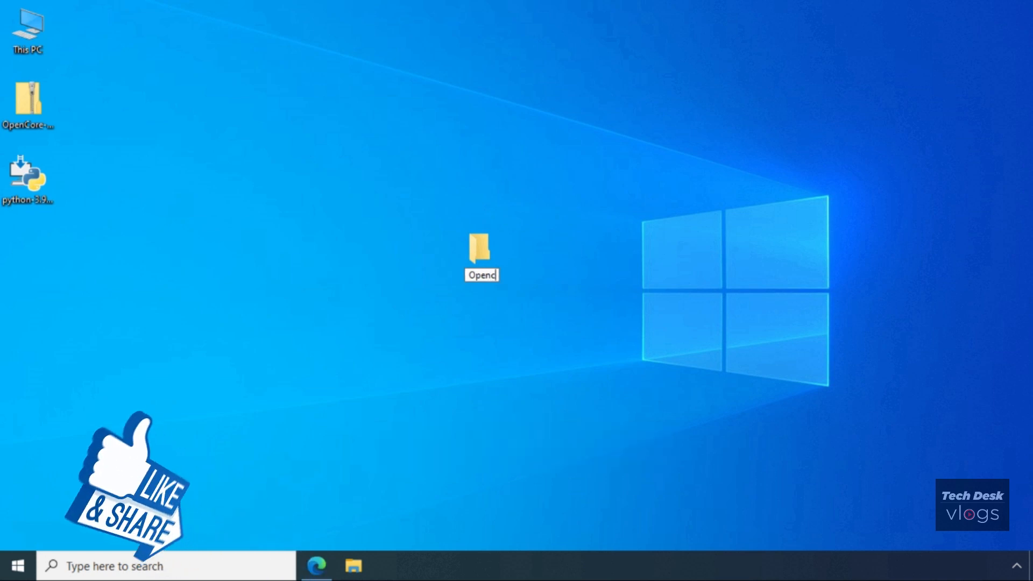
type("orepkg")
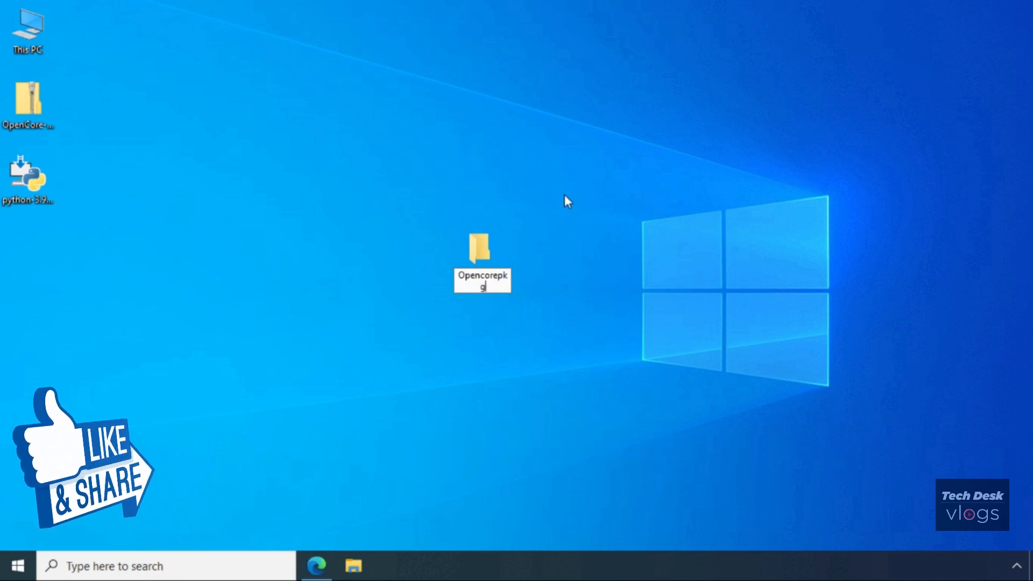
key("Return")
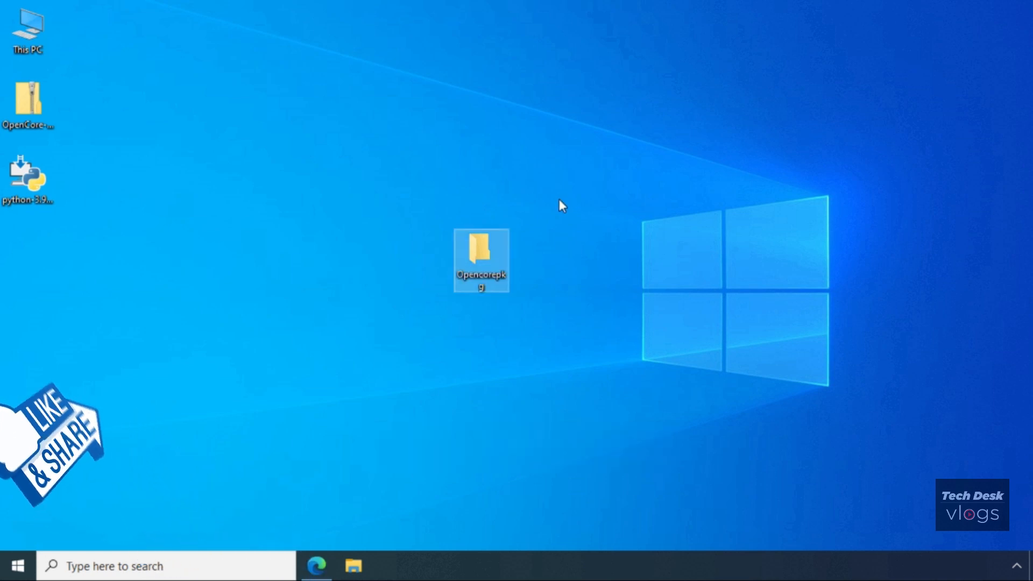
left_click_drag(492, 263, 50, 272)
Extract the OpenCore-0.6.7-RELEASE archive into the Opencorepkg folder on the Desktop
left_click(28, 108)
right_click(28, 108)
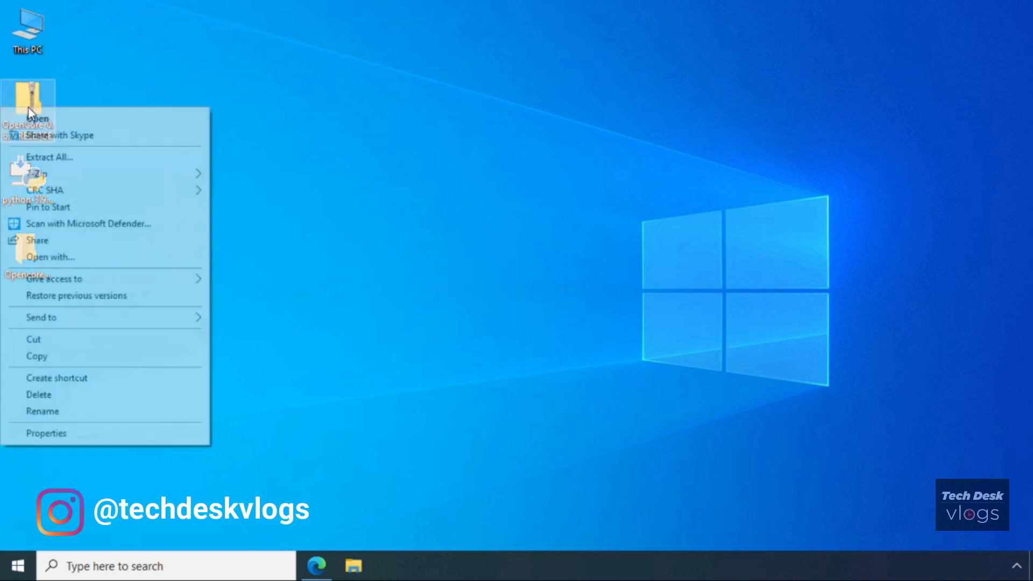
left_click(76, 157)
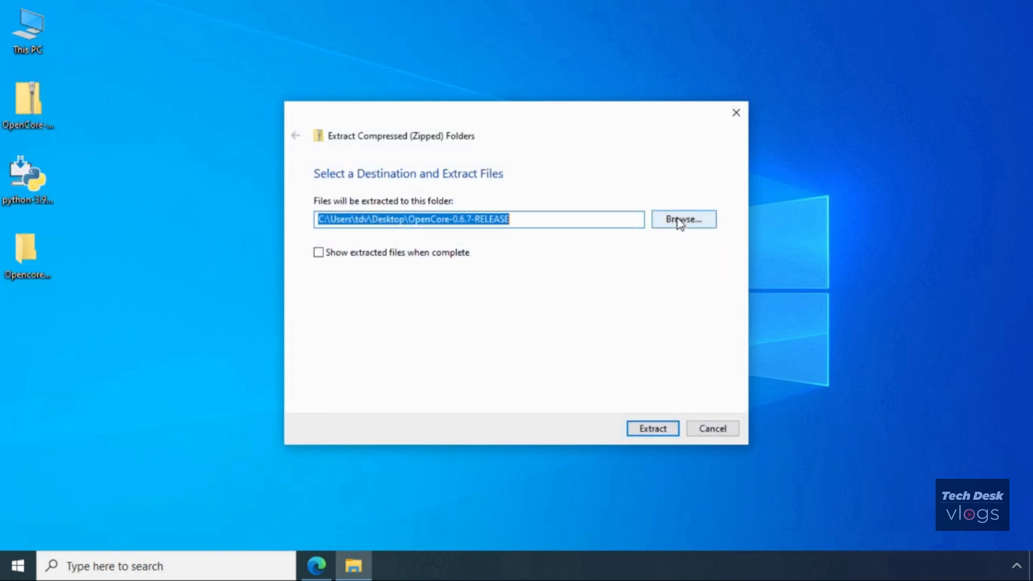
left_click(677, 218)
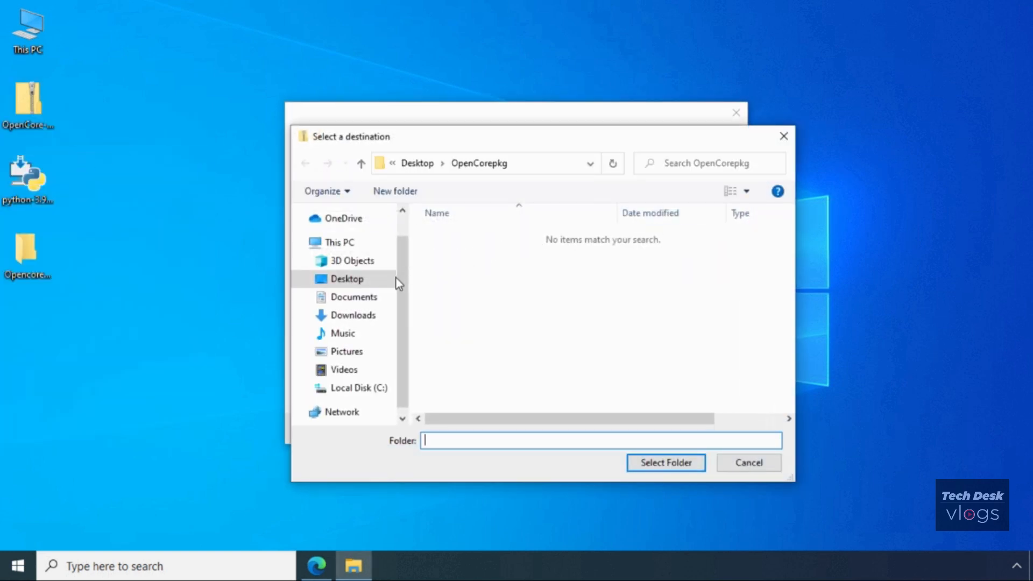
left_click(355, 281)
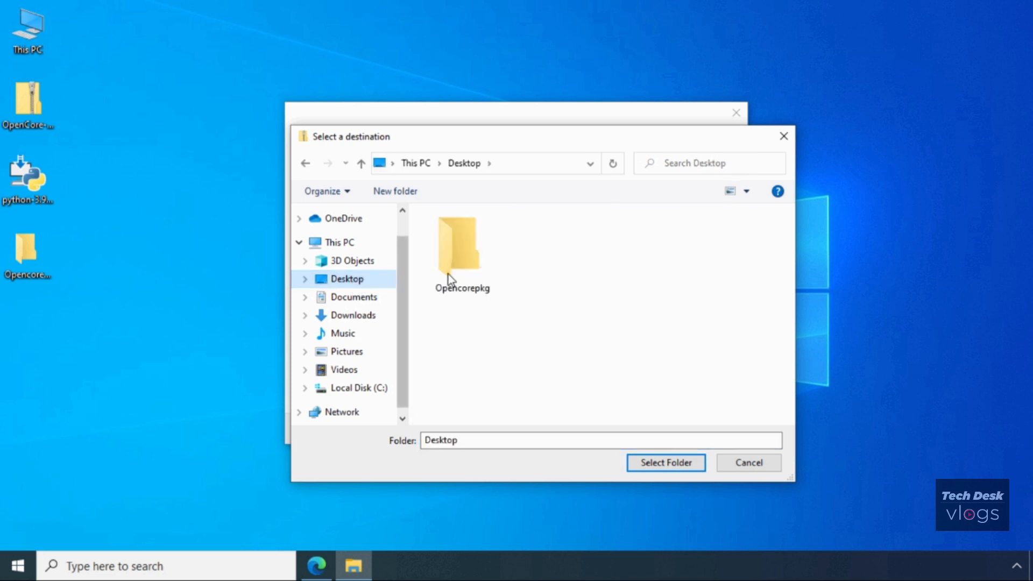
left_click(459, 268)
left_click(670, 464)
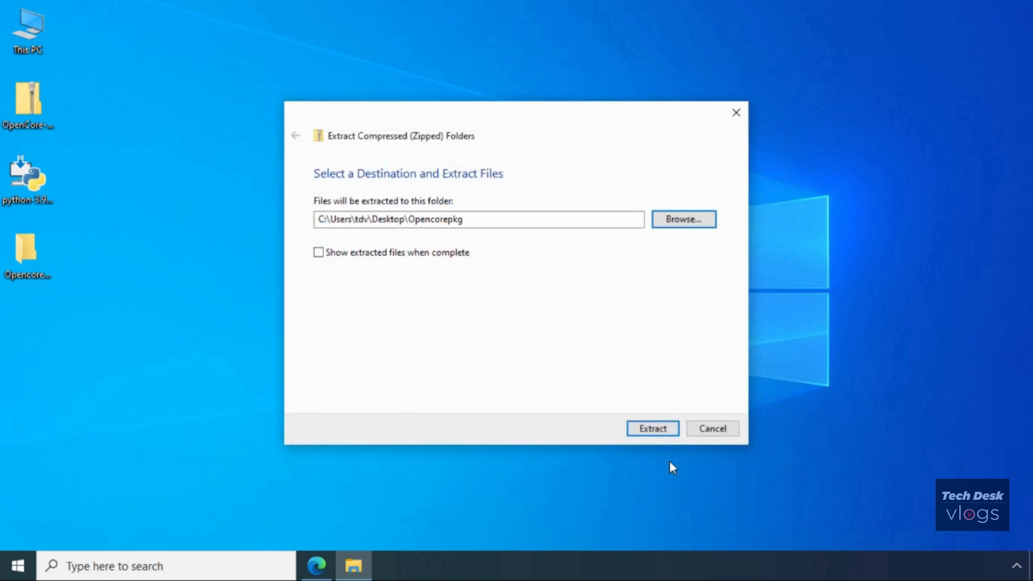
left_click(661, 428)
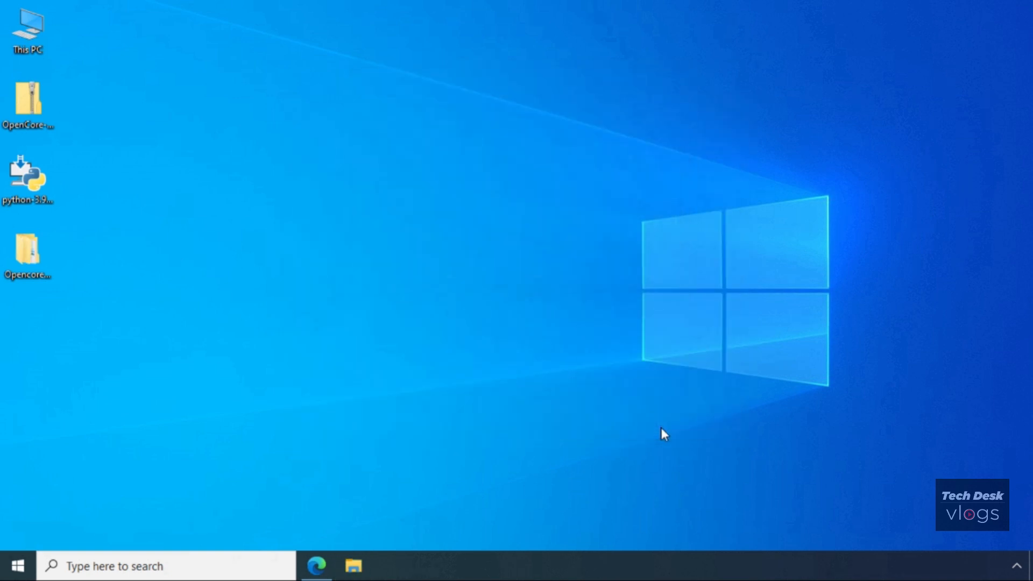
Permanently delete the OpenCore-0.6.7-RELEASE zip archive from the Desktop
left_click(50, 114)
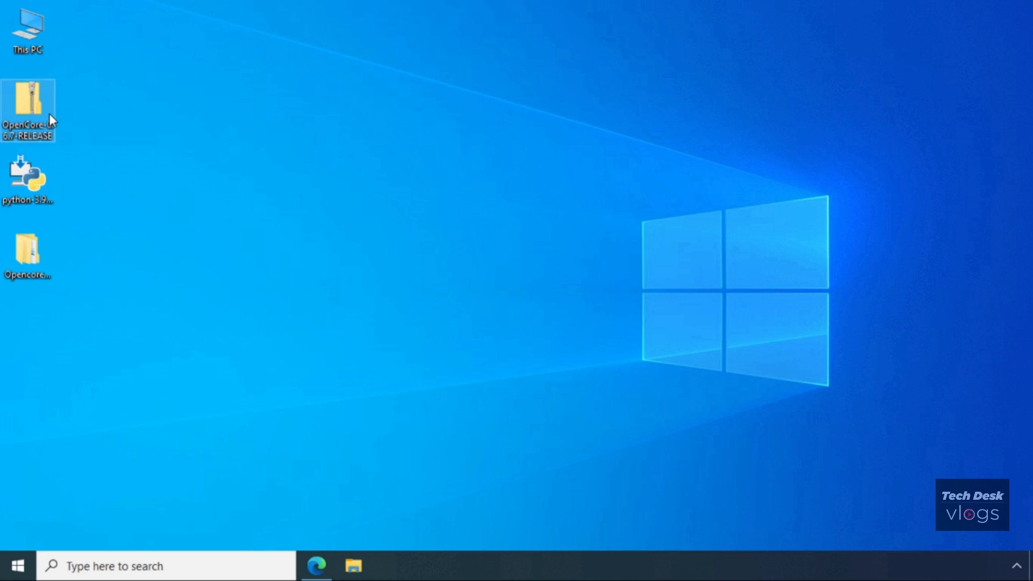
key("shift+Delete")
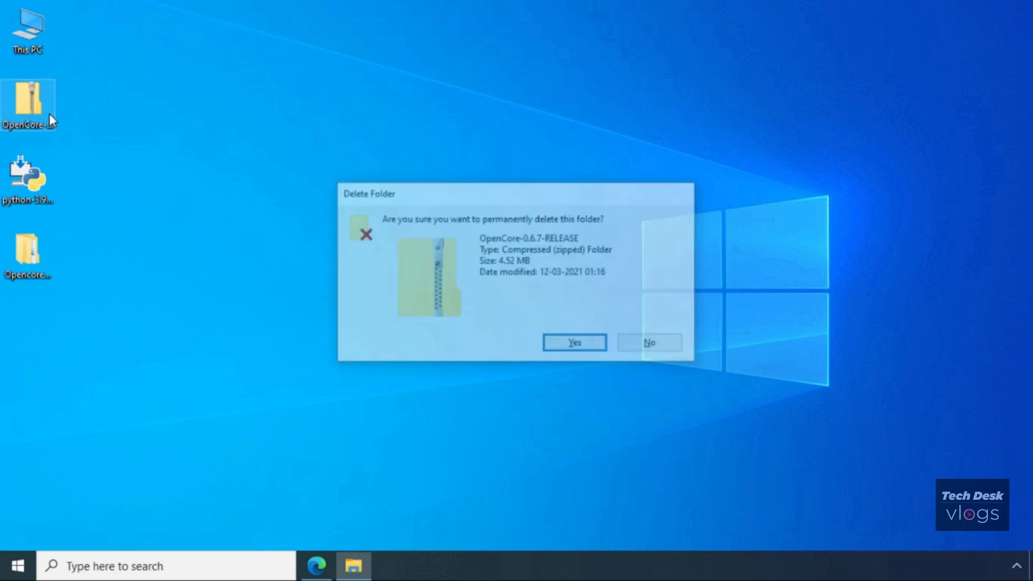
key("Return")
left_click(27, 180)
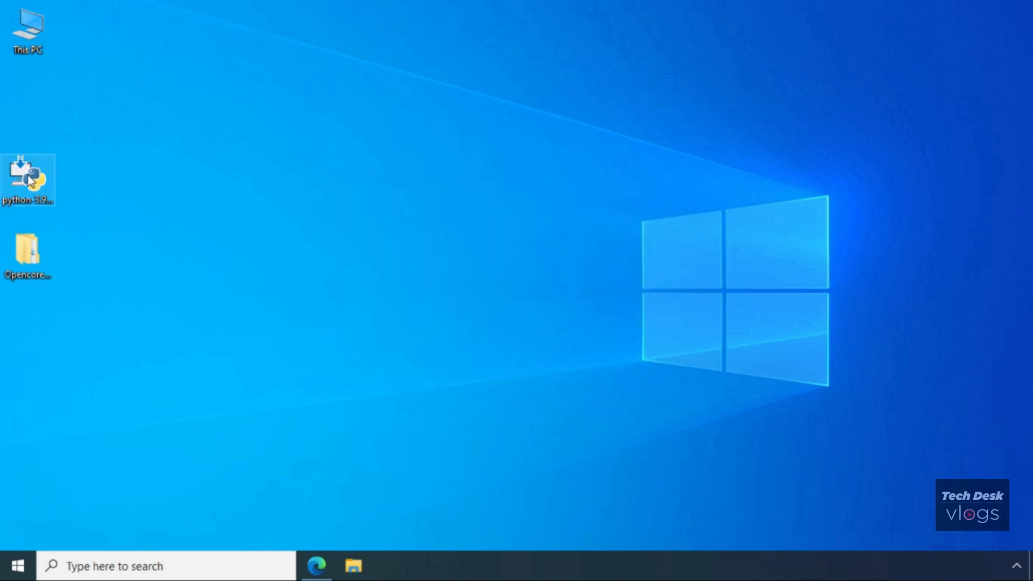
left_click(34, 242)
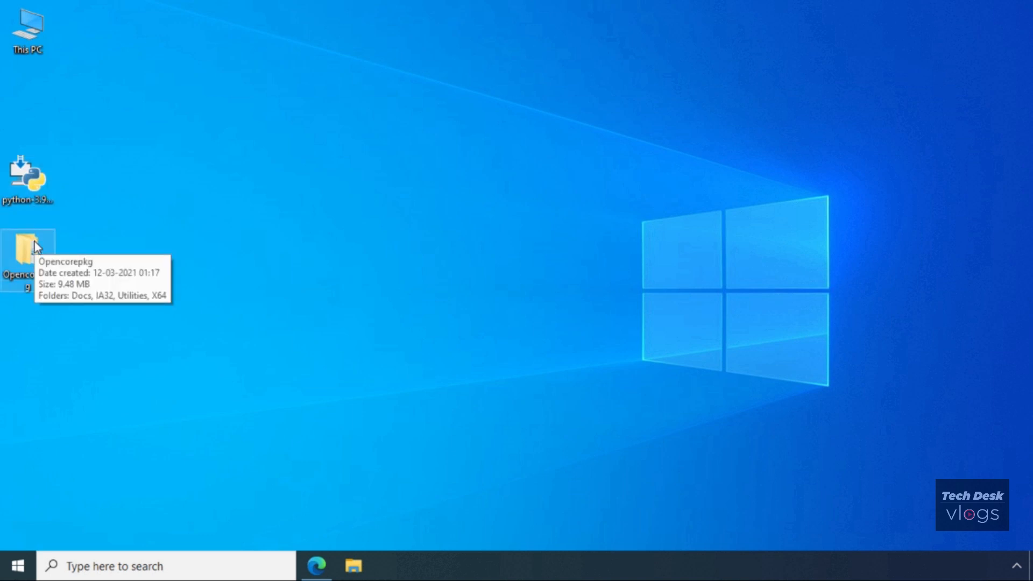
Launch the python-3.9.2-amd64 installer from the Desktop and allow it to run
left_click(28, 194)
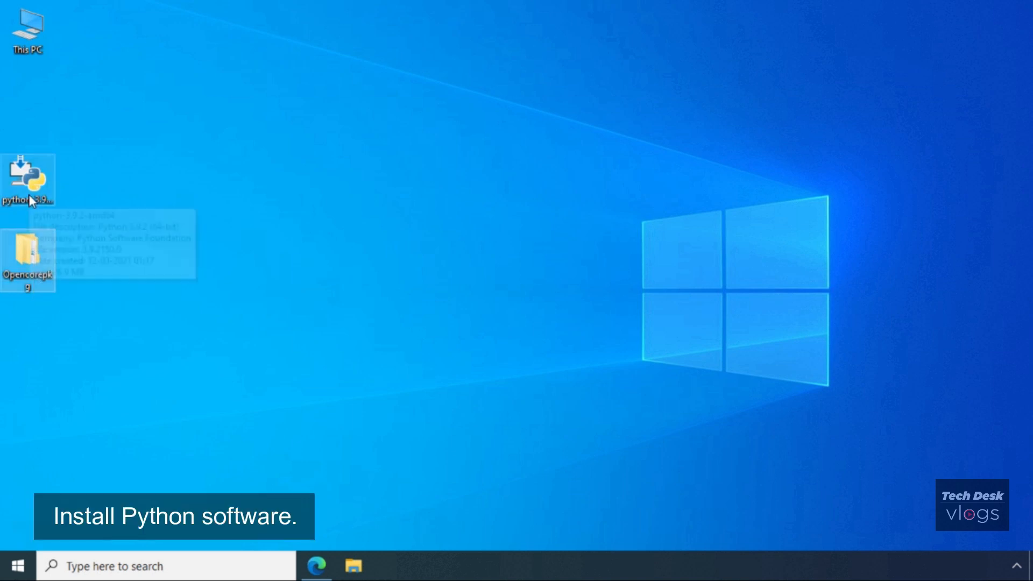
double_click(28, 195)
right_click(28, 193)
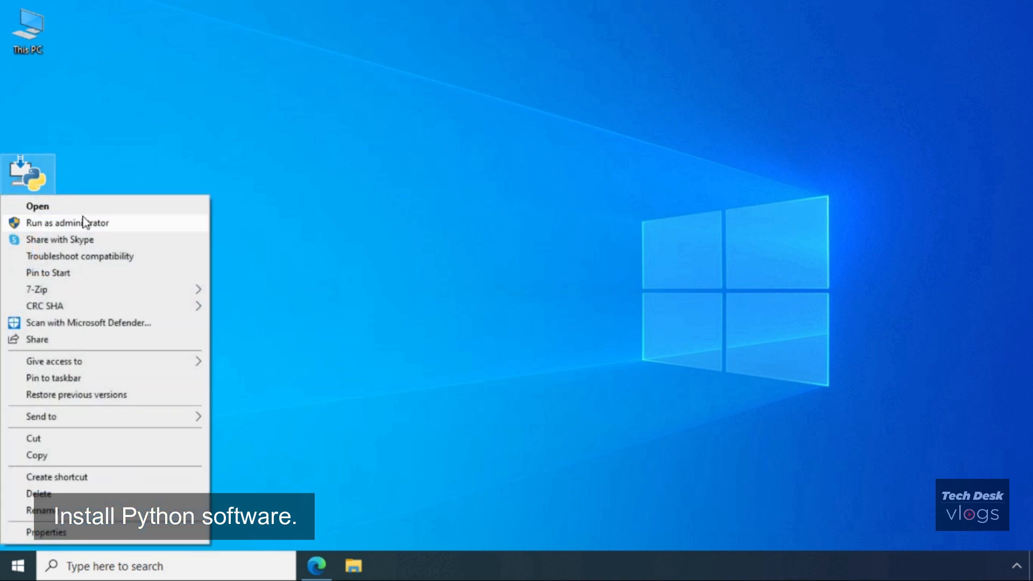
left_click(111, 208)
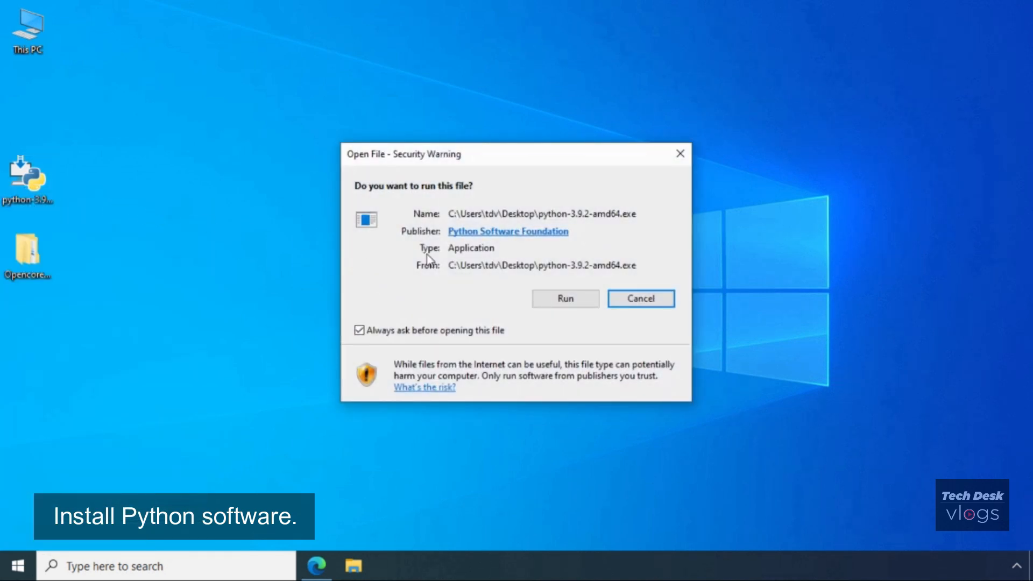
left_click(565, 298)
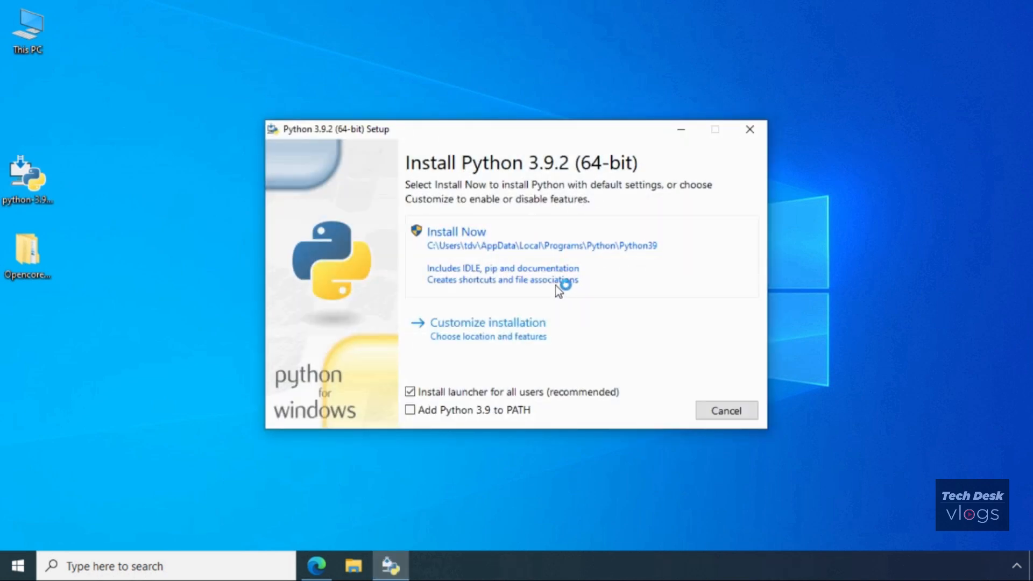
Install Python 3.9.2 with the default settings and Python 3.9 added to PATH, then close the setup
left_click(410, 407)
left_click(506, 263)
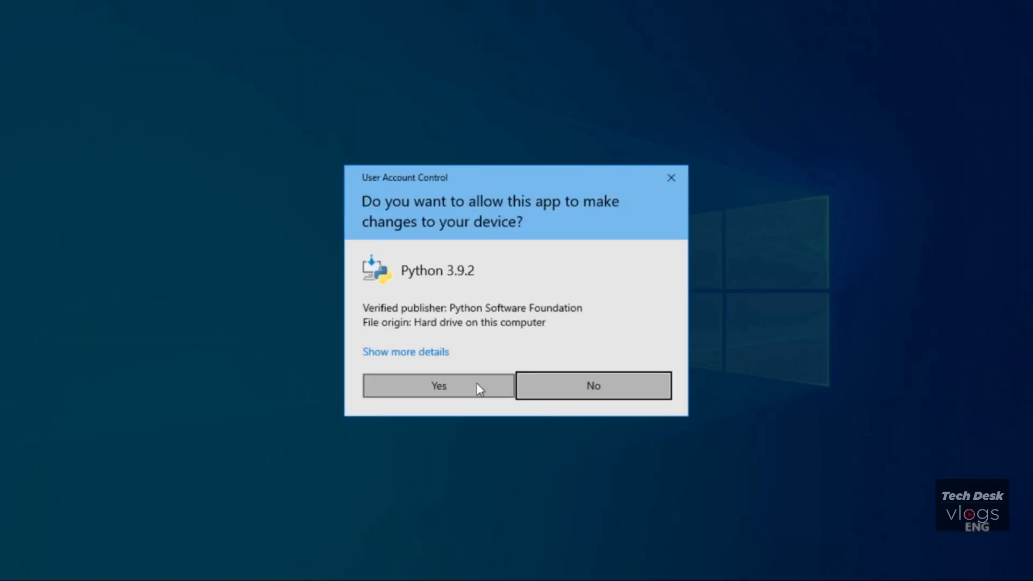
left_click(476, 385)
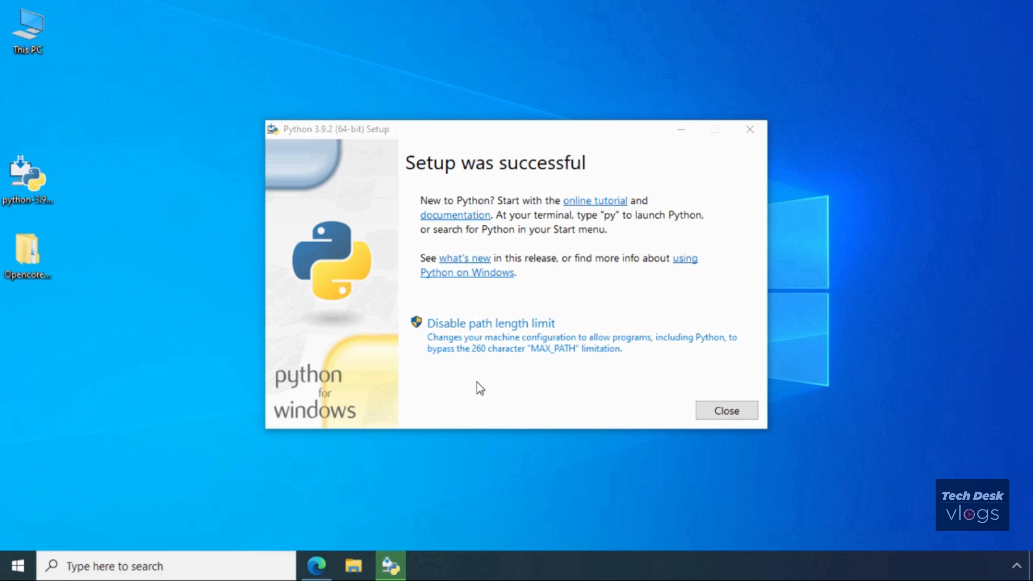
left_click(728, 412)
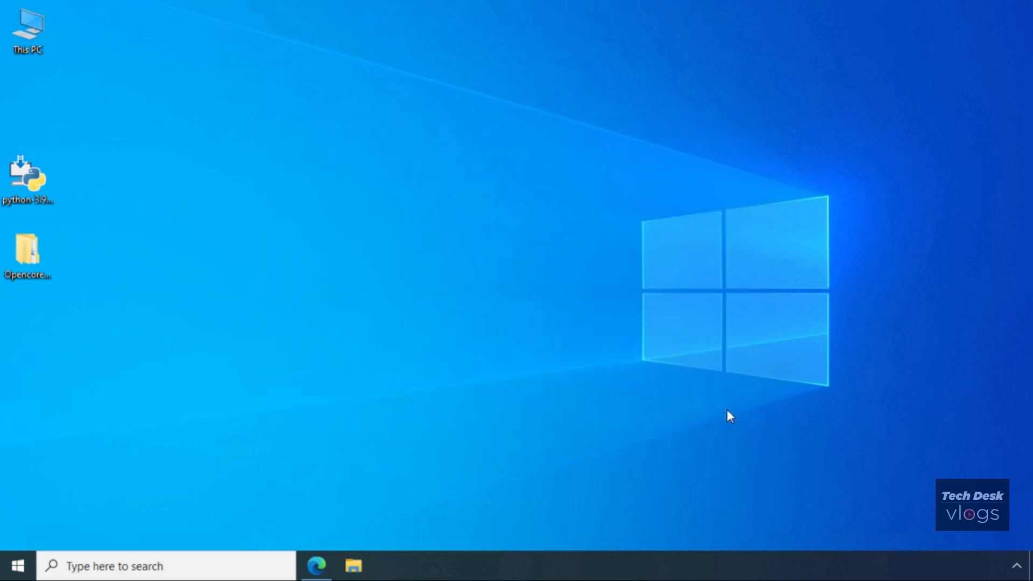
Copy the path of the macrecovery folder inside Opencorepkg's Utilities folder
double_click(34, 276)
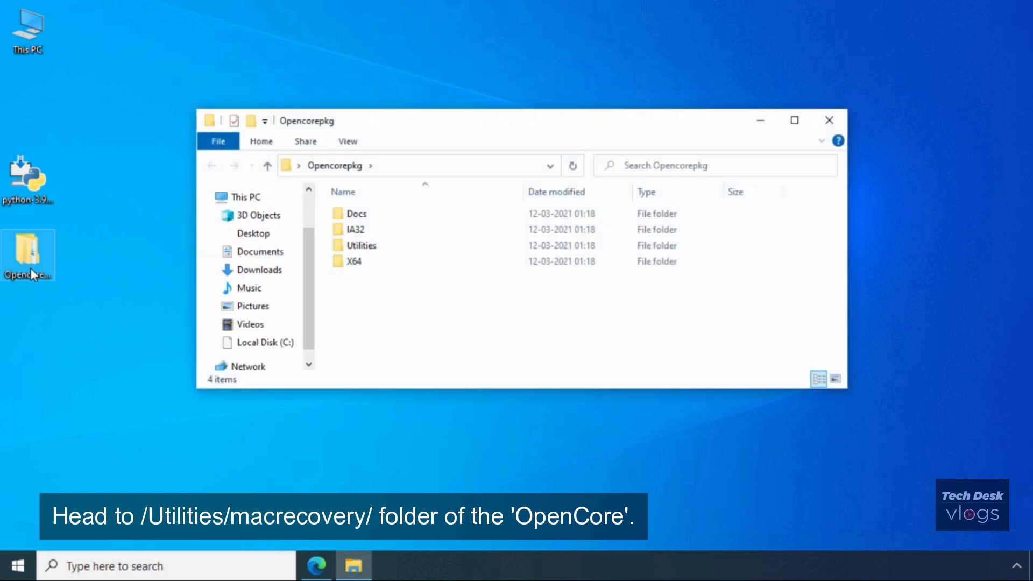
double_click(405, 247)
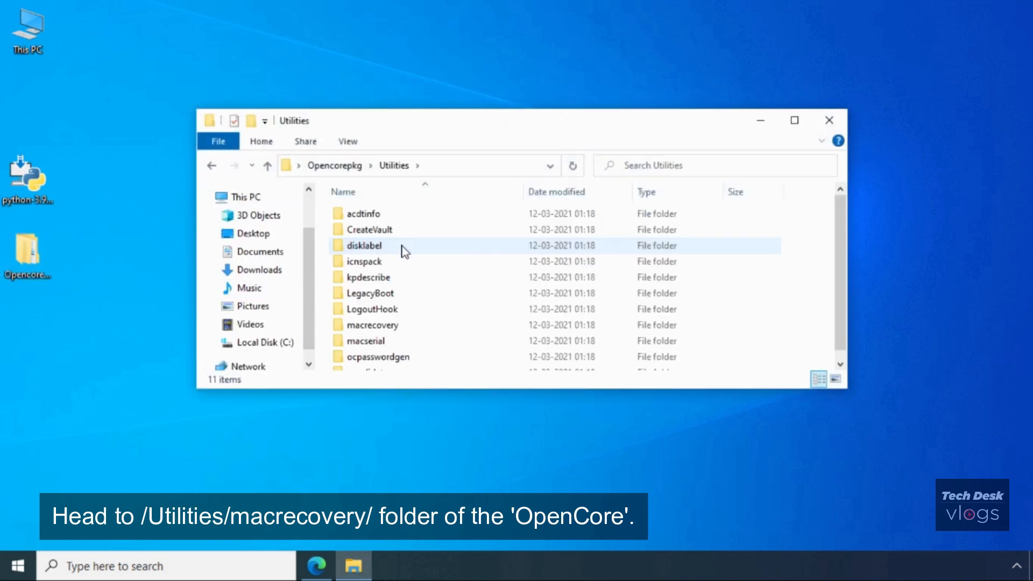
left_click(421, 330)
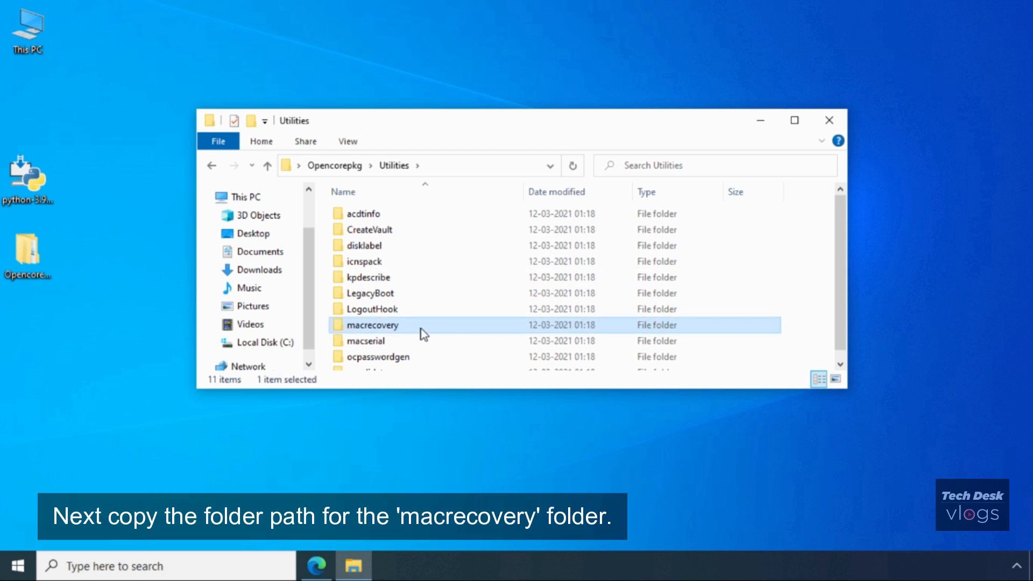
left_click(267, 148)
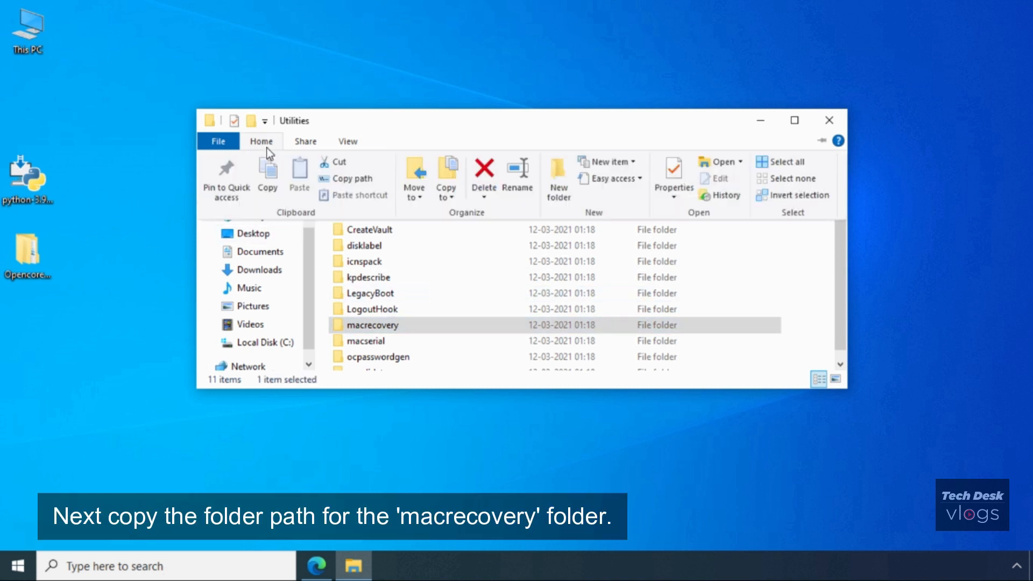
left_click(364, 184)
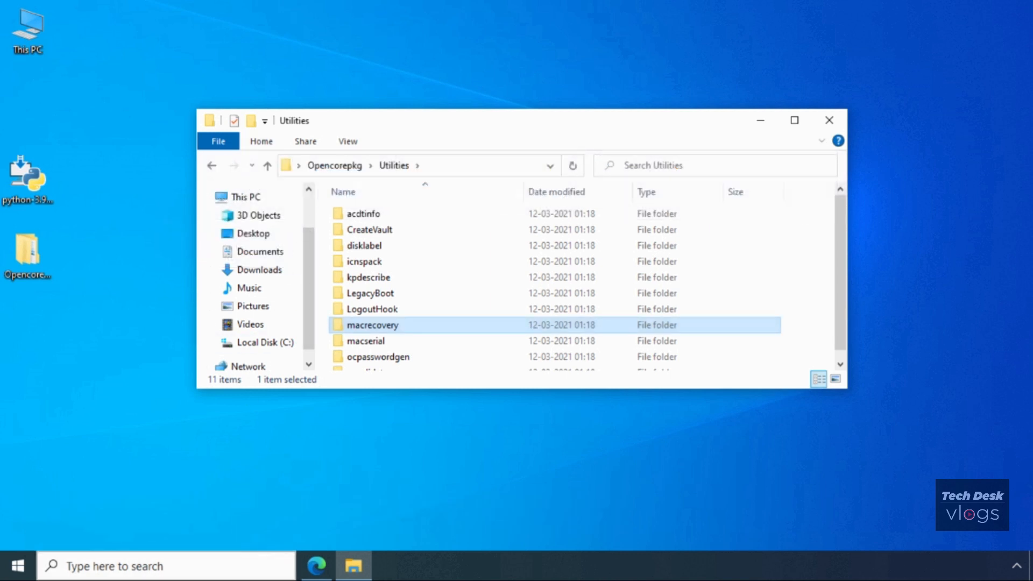
Search for cmd and open Command Prompt as administrator, allowing it to make changes to the device
left_click(233, 577)
type("cmd")
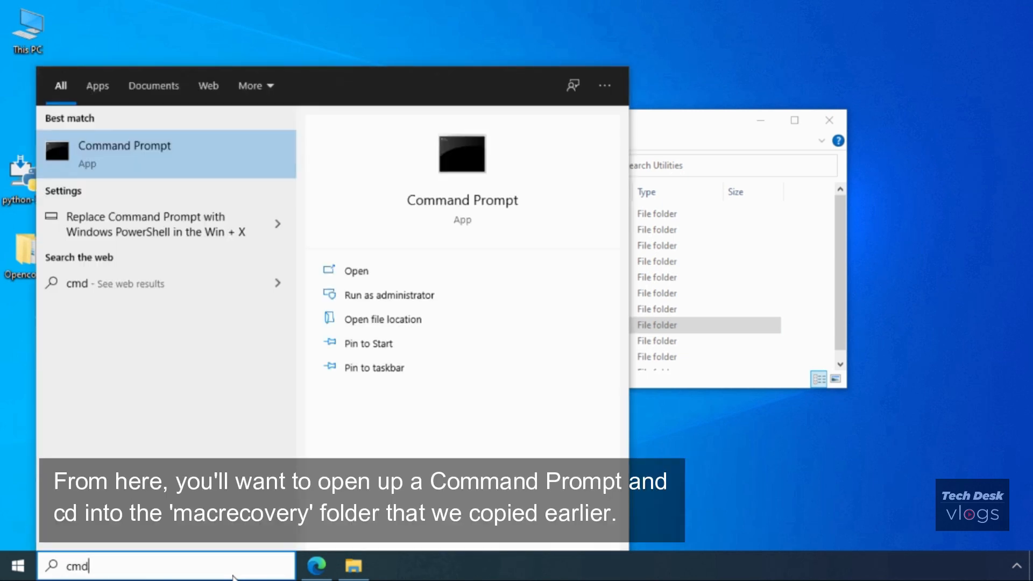
right_click(240, 155)
left_click(325, 171)
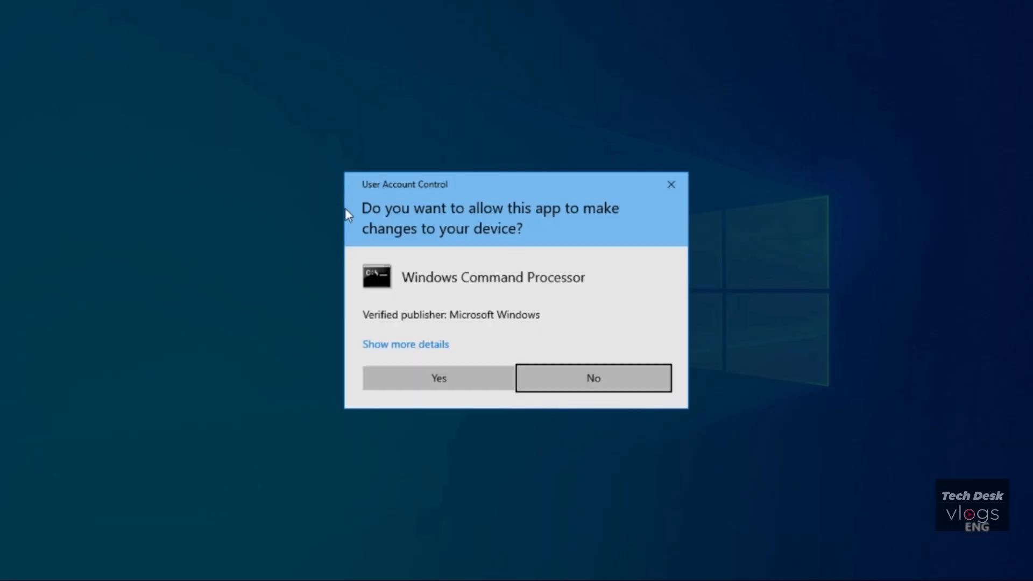
left_click(450, 386)
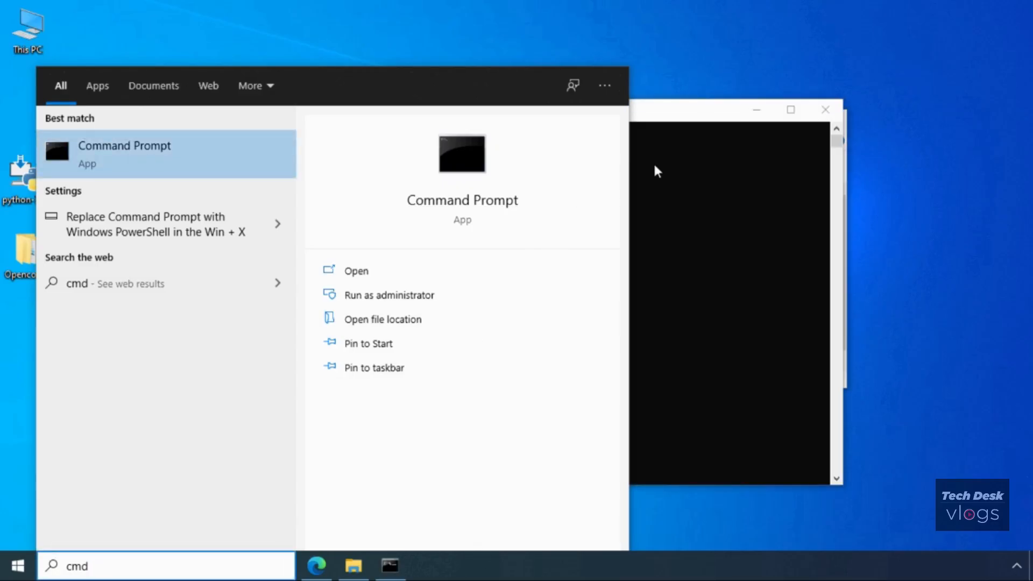
Arrange the Command Prompt side by side with the Utilities folder window and begin a cd command at the prompt
left_click(665, 173)
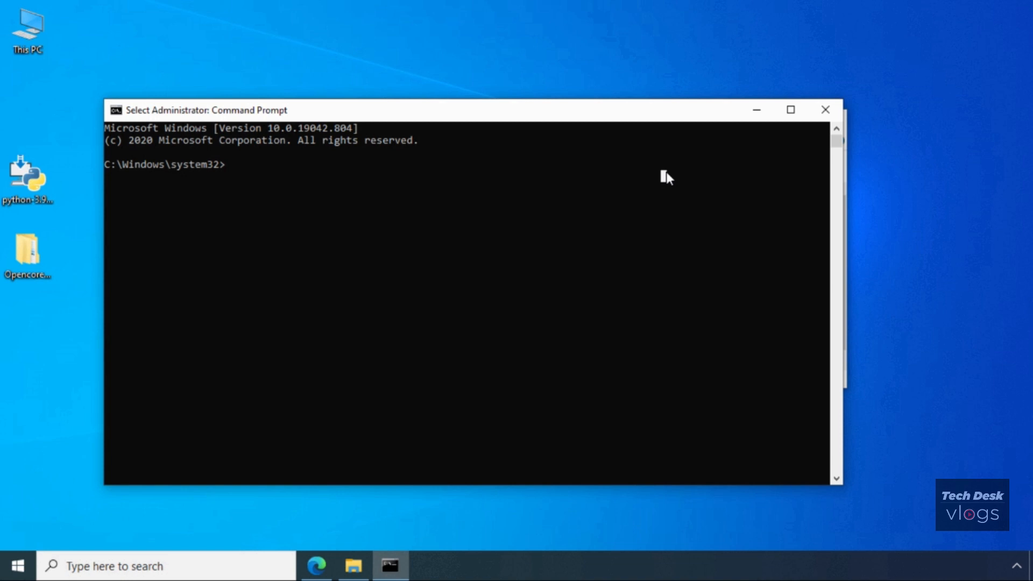
key("super+Right")
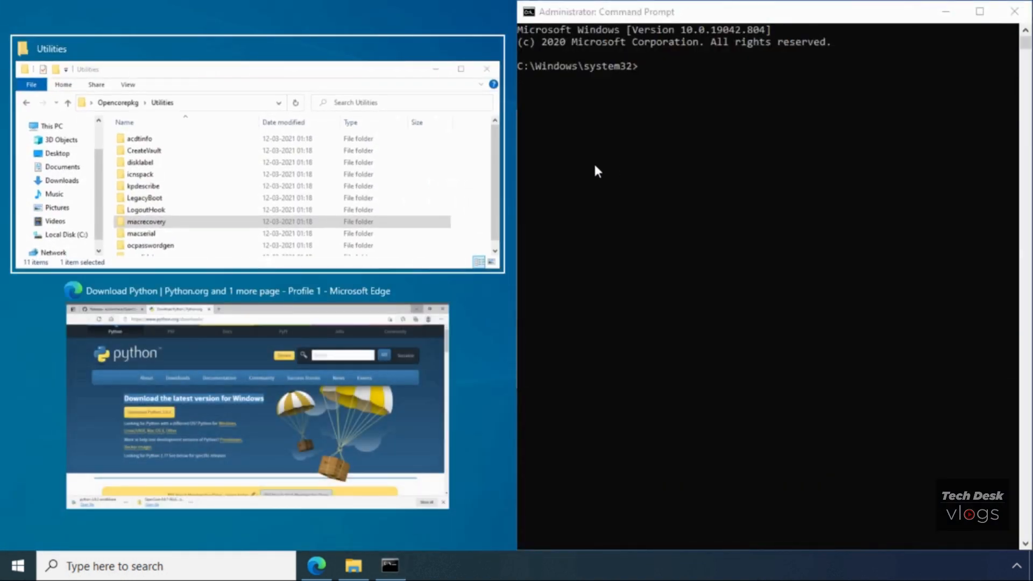
left_click(460, 156)
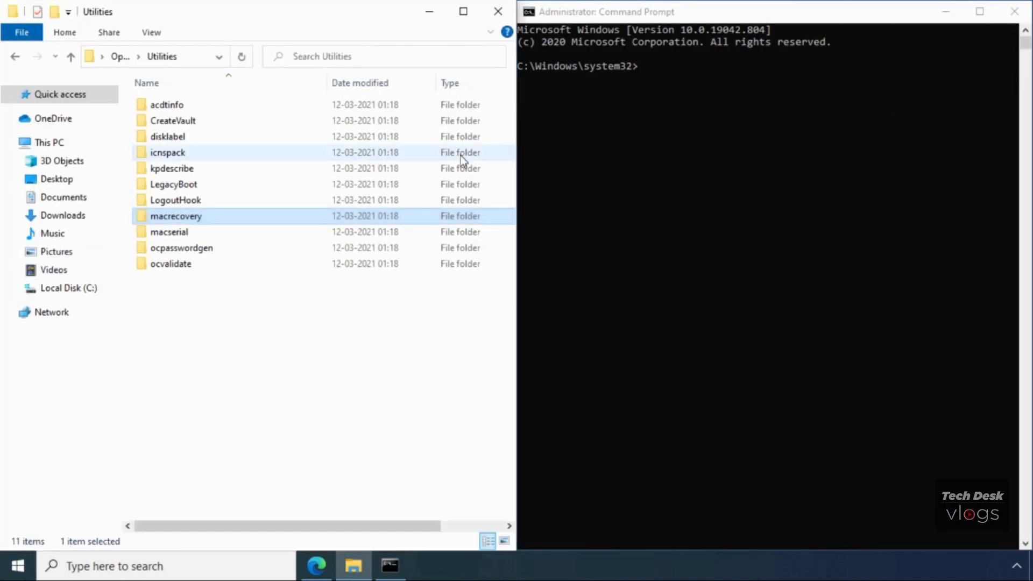
left_click(674, 71)
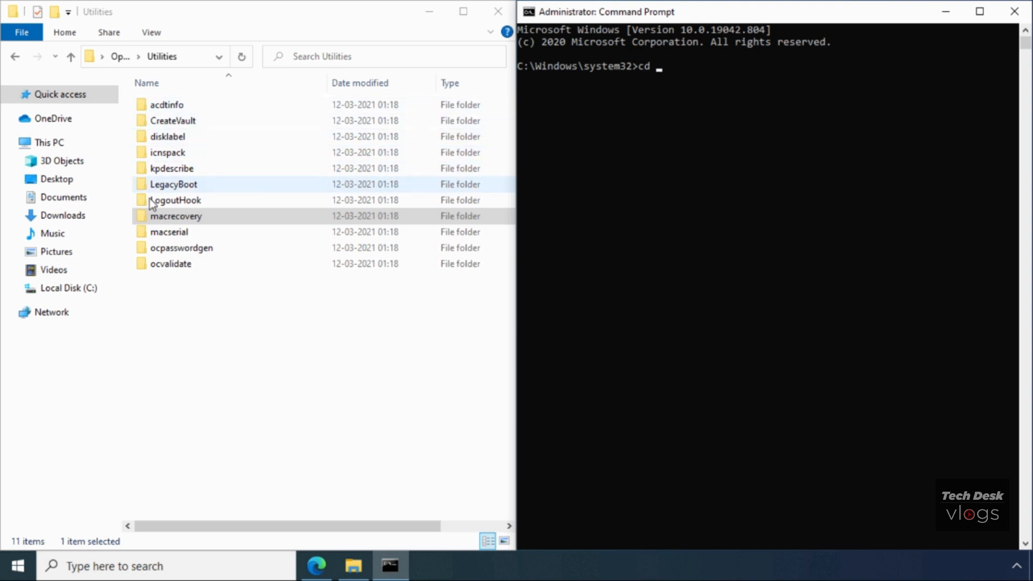
Open the Python Script text file from Downloads, highlight its command line to review it, and close the file
left_click(92, 218)
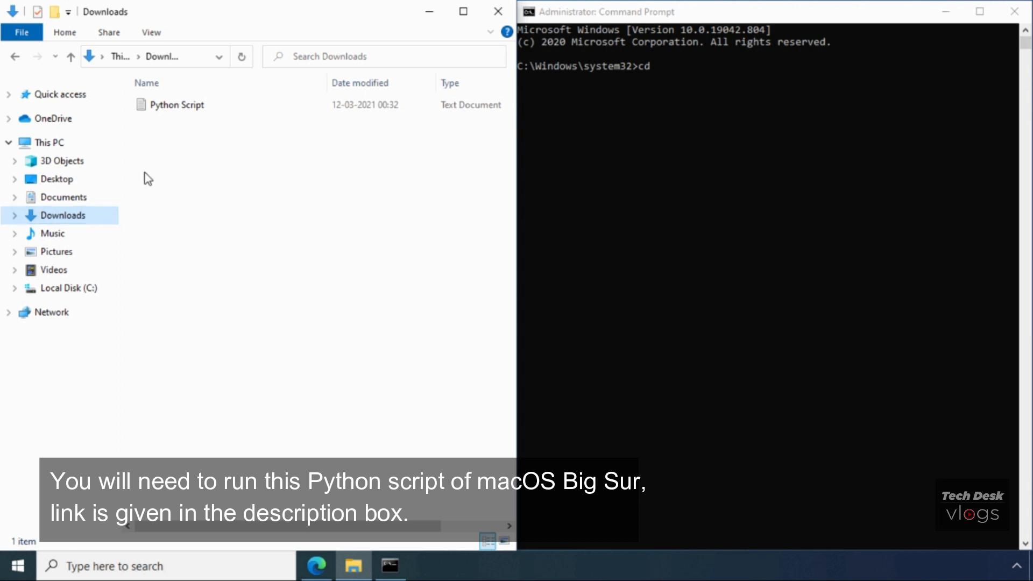
left_click(180, 106)
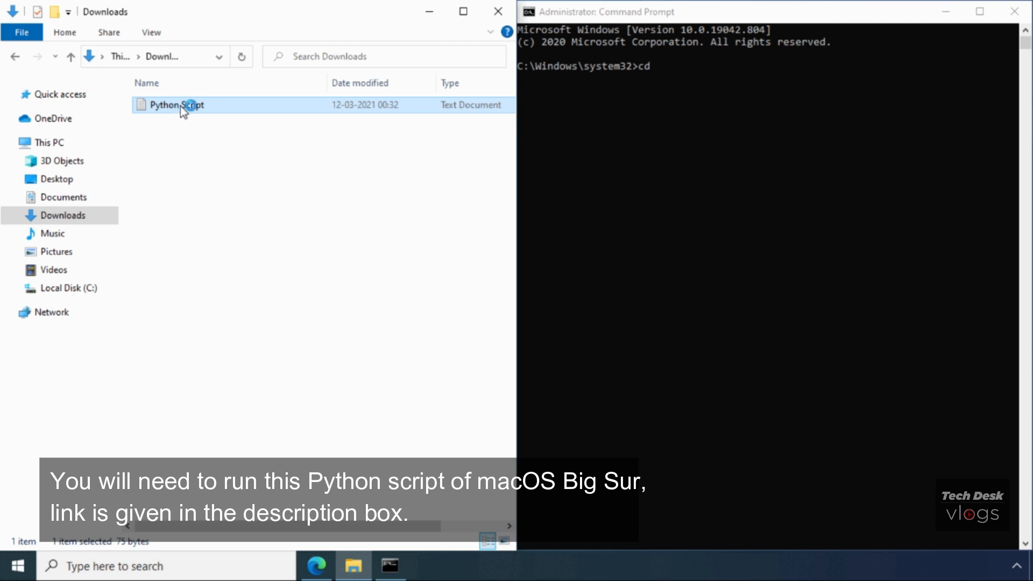
double_click(180, 105)
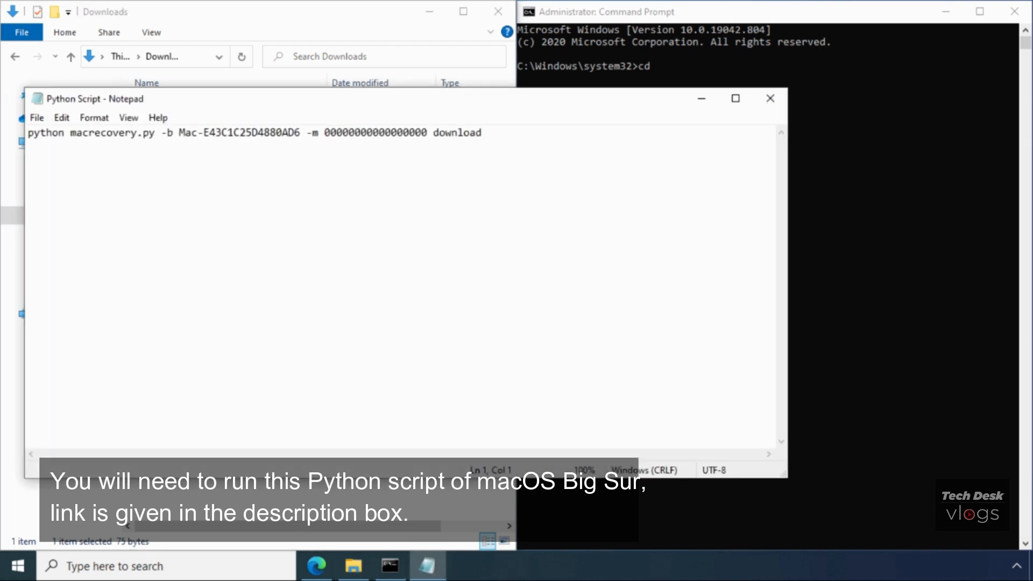
left_click_drag(482, 133, 20, 135)
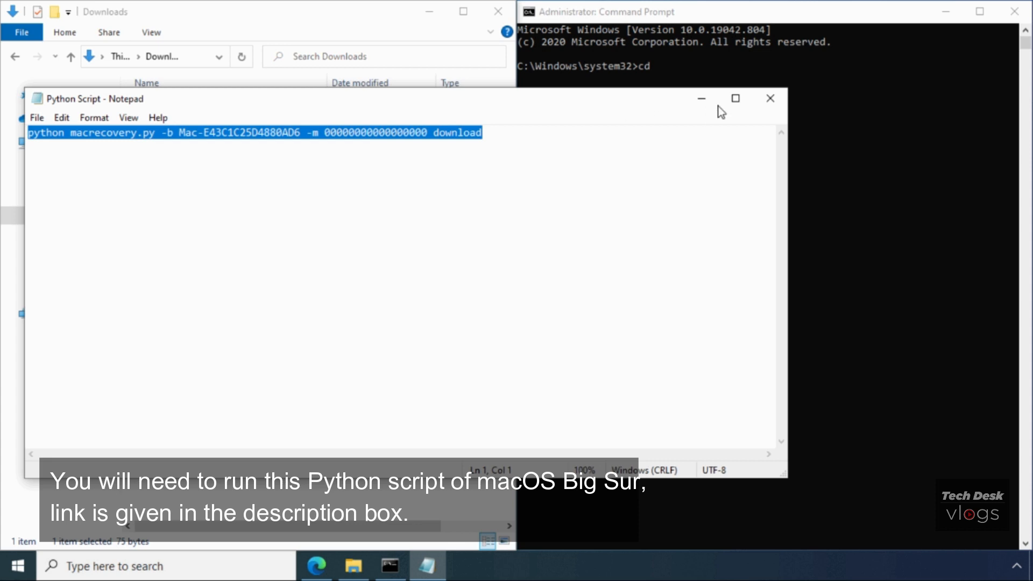
left_click(769, 98)
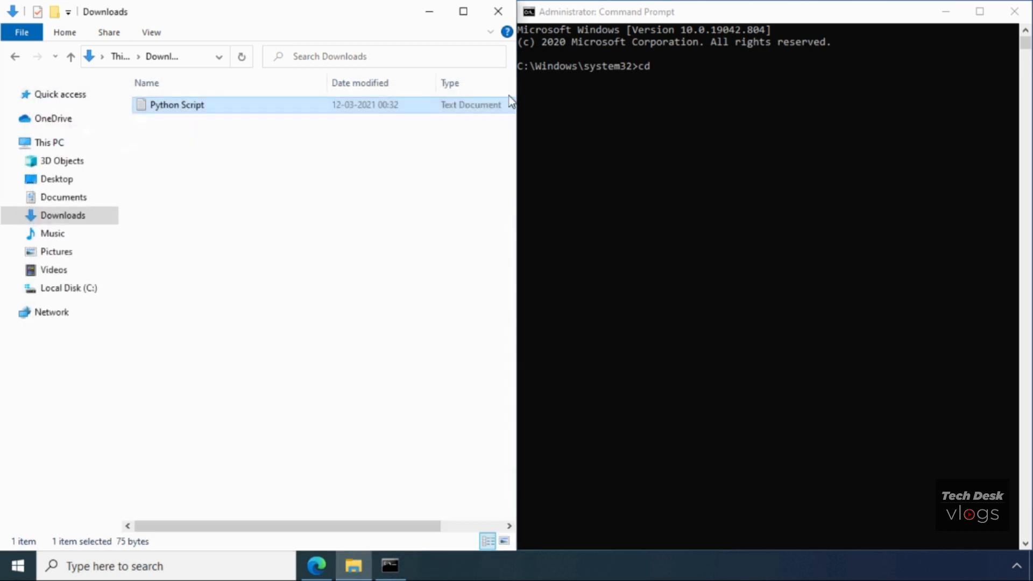
Copy the Python Script file from Downloads to the desktop and place it below the Opencorepkg folder
right_click(260, 109)
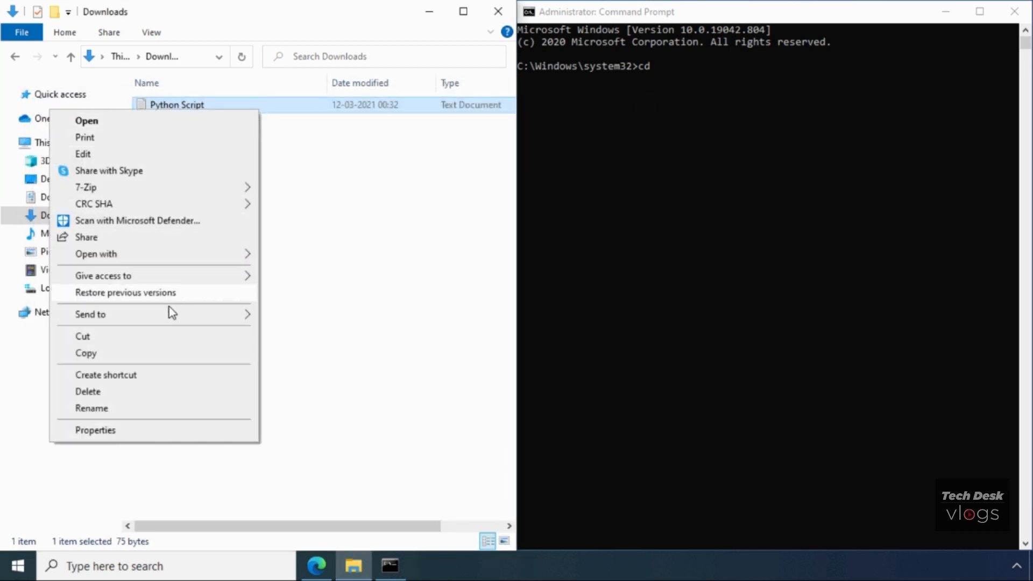
left_click(180, 353)
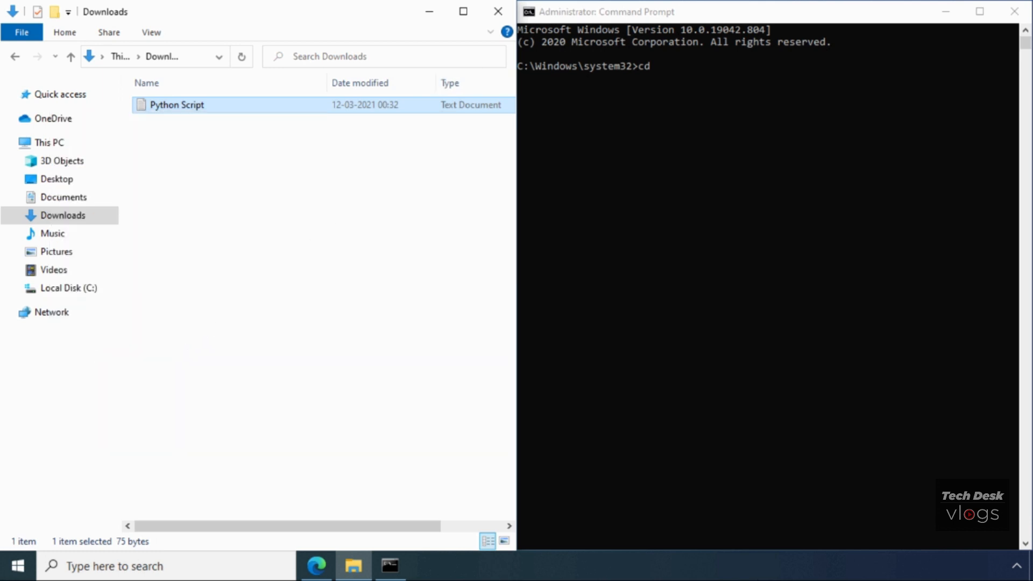
left_click(491, 14)
right_click(256, 225)
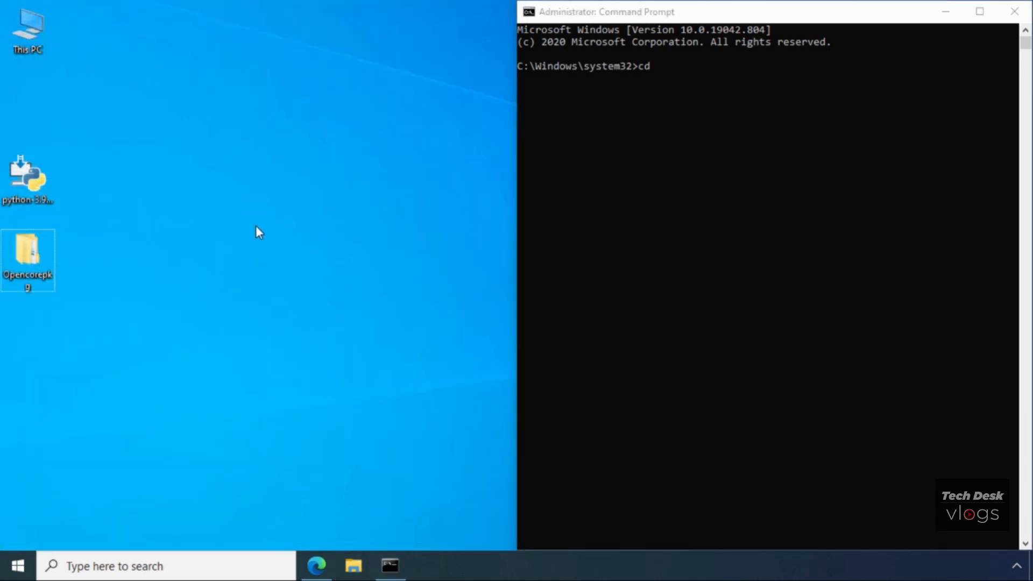
left_click(180, 291)
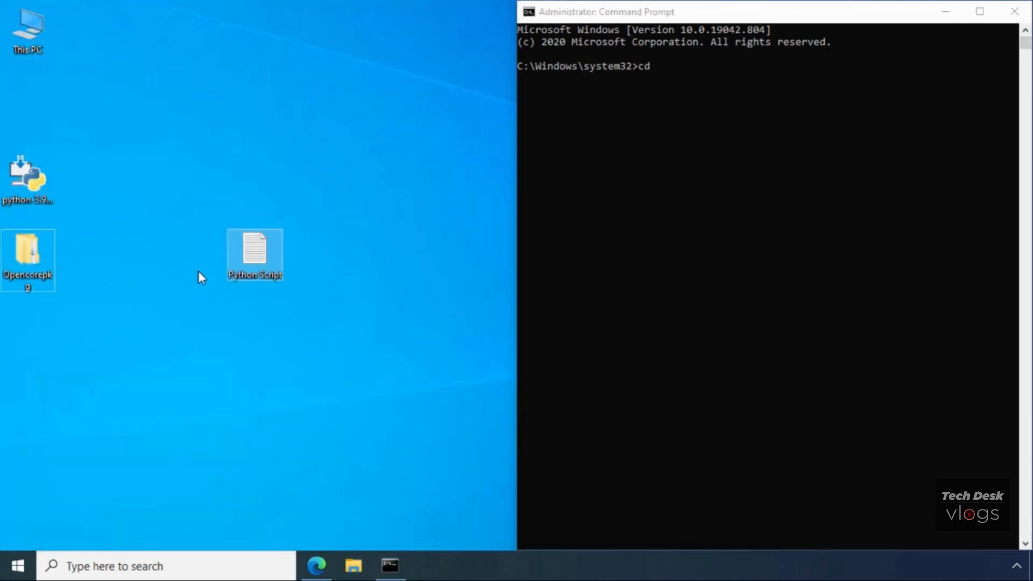
left_click_drag(251, 255, 27, 328)
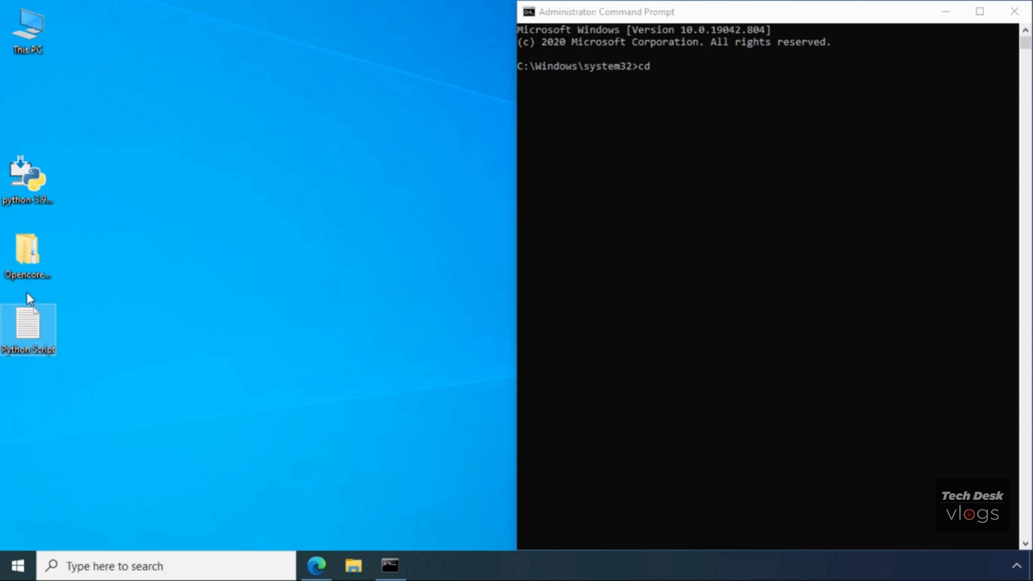
Open Opencorepkg's Utilities folder from the desktop and copy the path of the macrecovery folder
double_click(36, 247)
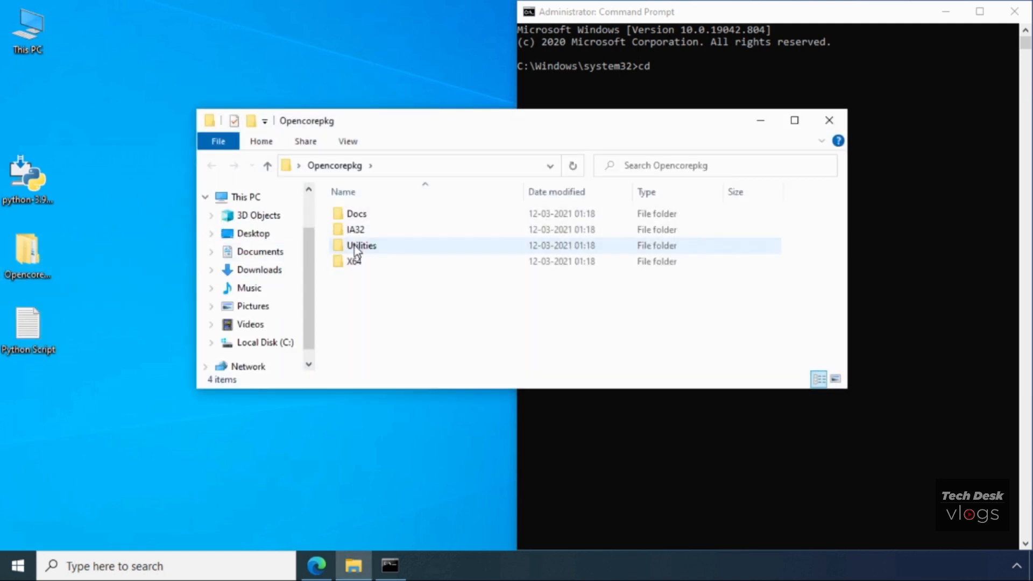
double_click(392, 249)
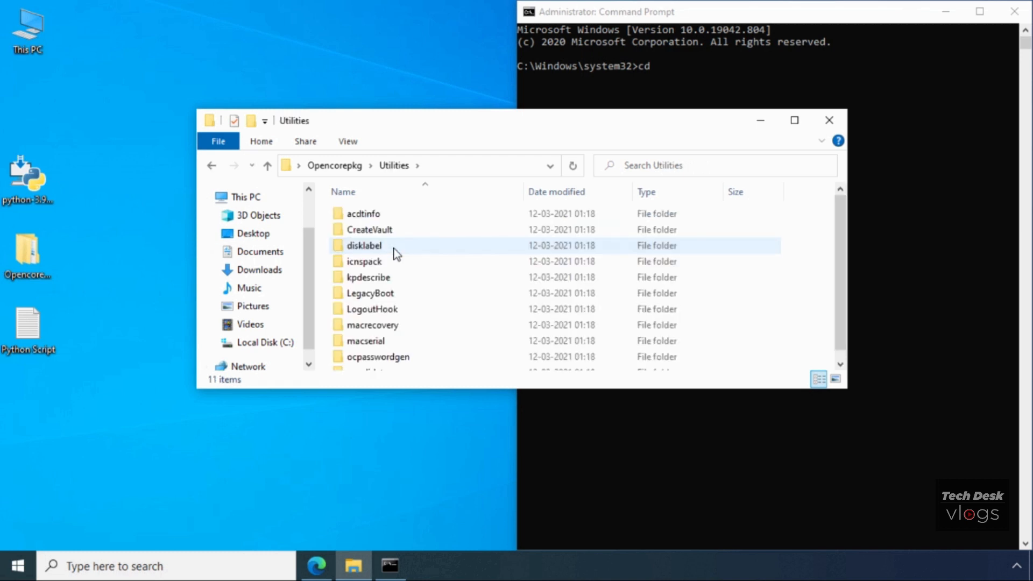
left_click(422, 326)
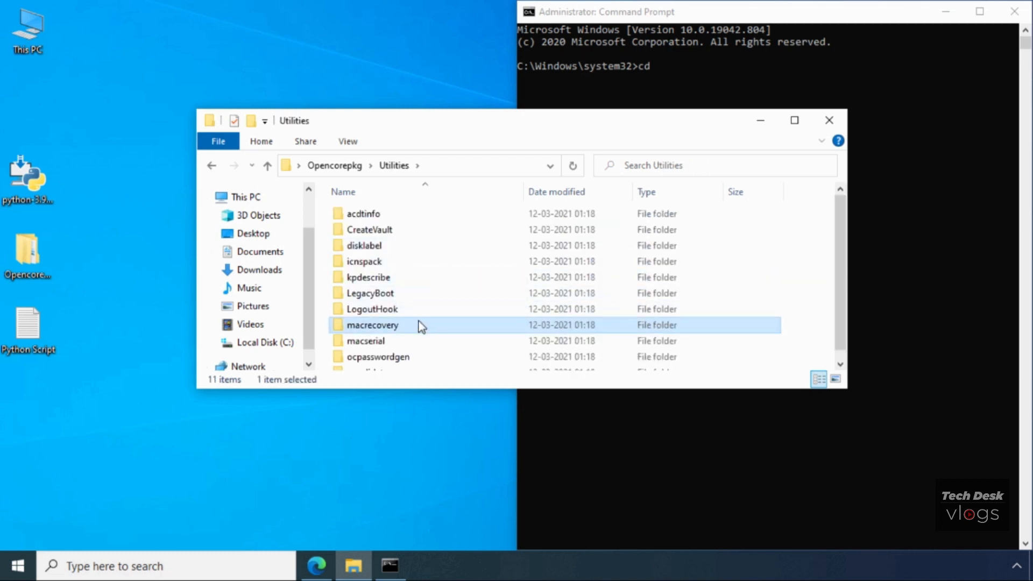
left_click(263, 142)
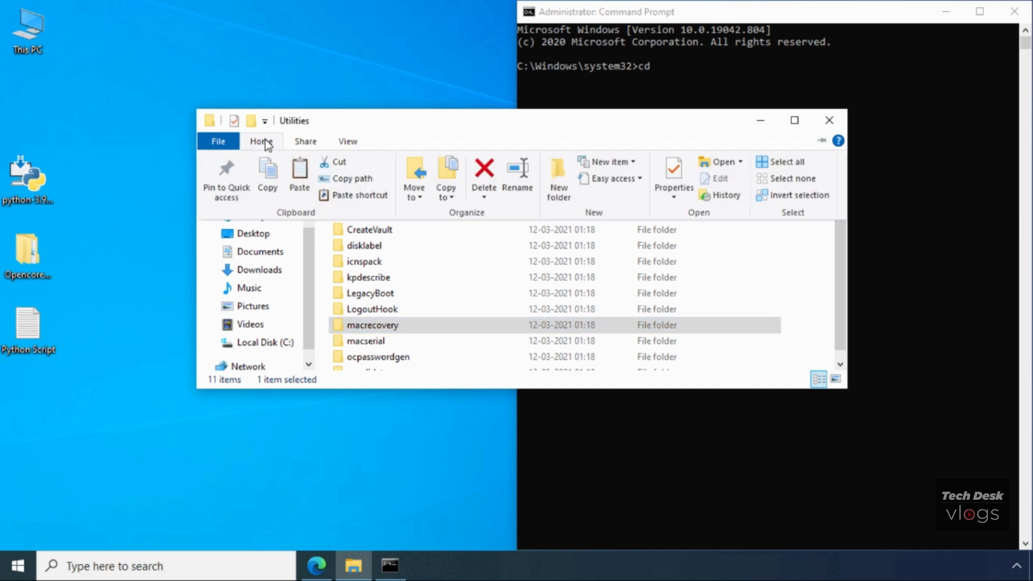
left_click(359, 184)
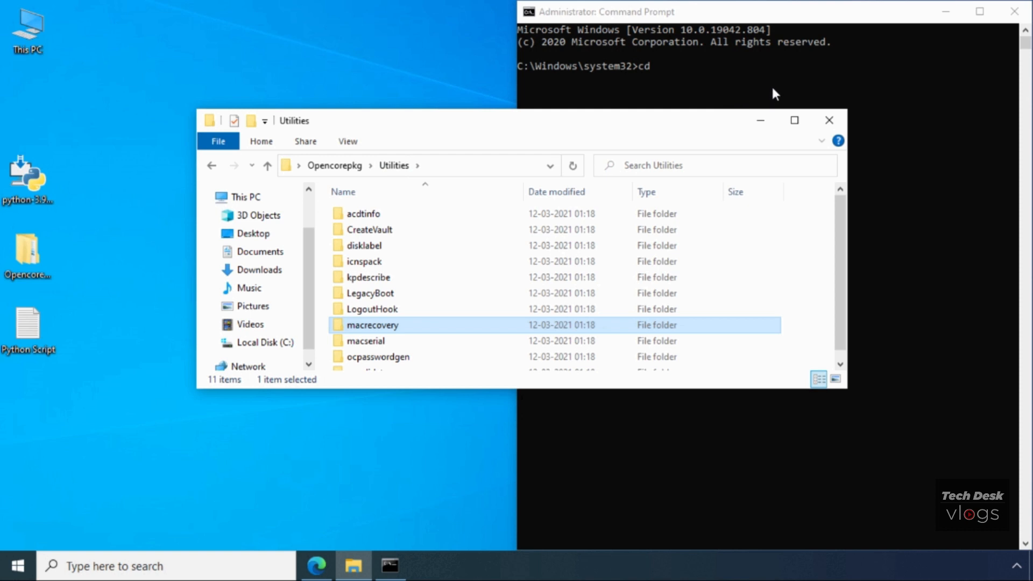
Minimize the Utilities window and complete the cd command with the copied macrecovery folder path, then run it
left_click(767, 120)
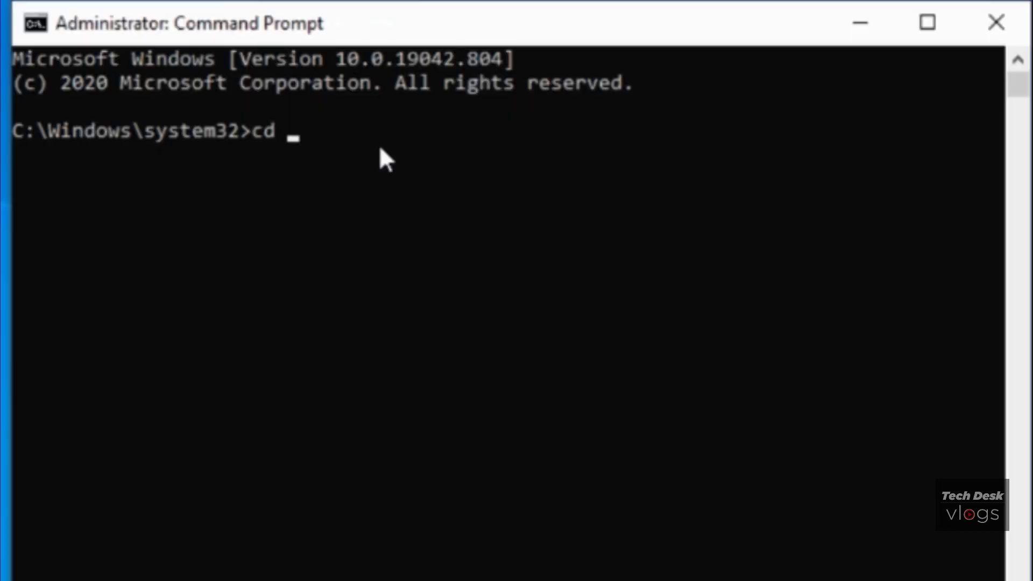
key("ctrl+v")
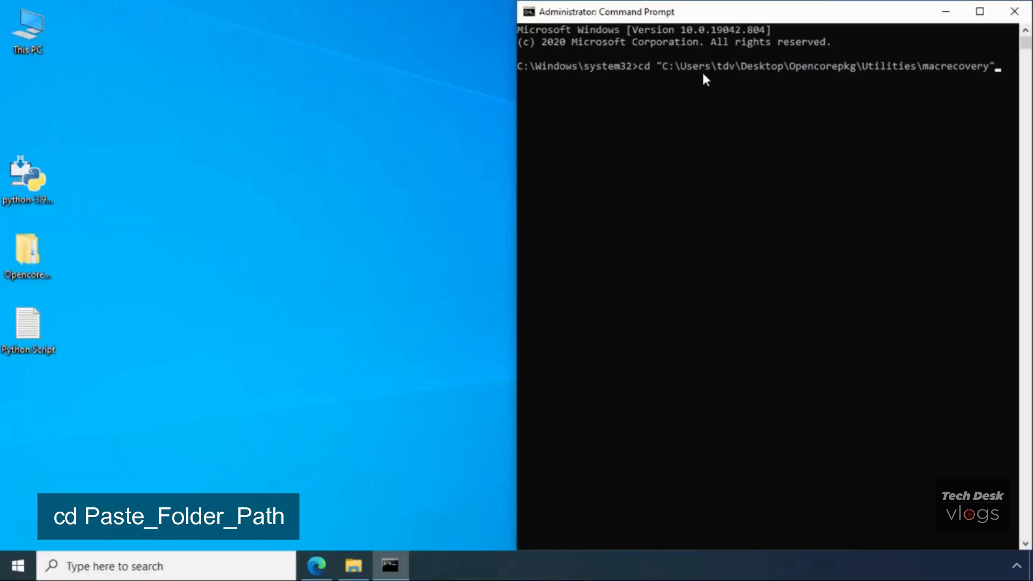
key("Return")
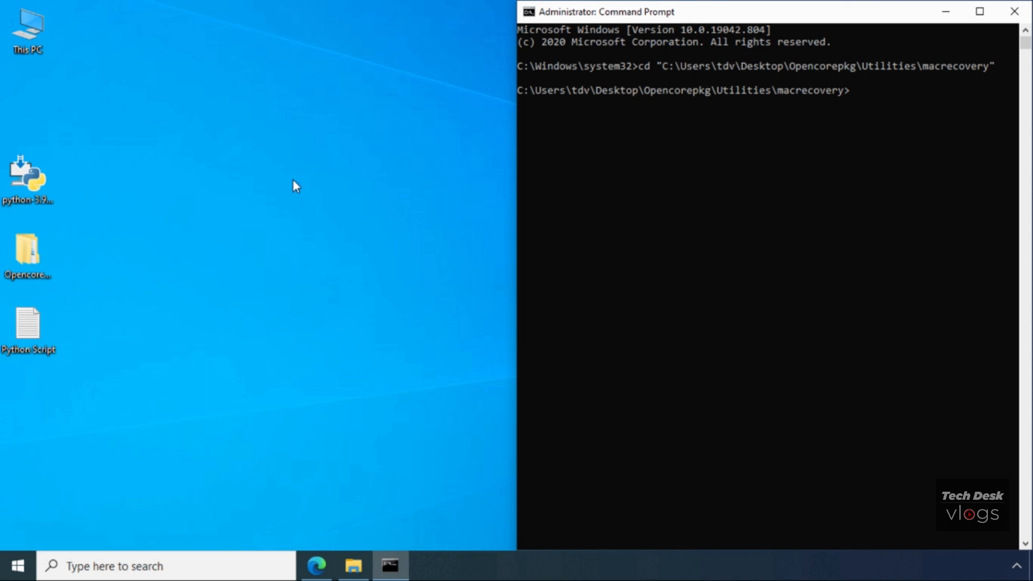
Open Python Script from the desktop and copy its command from macrecovery.py through download, leaving out the word python
left_click(34, 334)
double_click(34, 333)
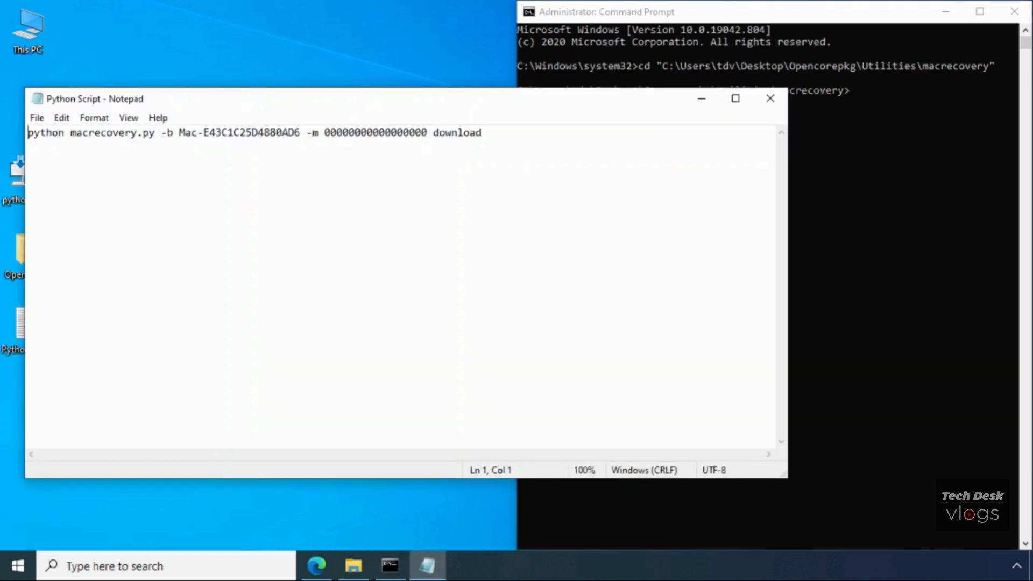
left_click_drag(94, 133, 28, 132)
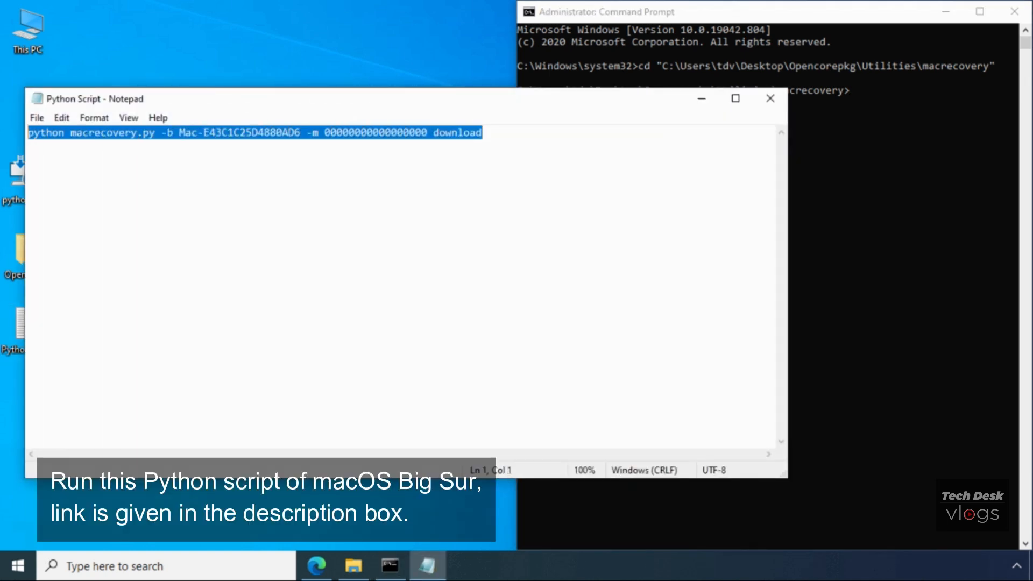
left_click(89, 133)
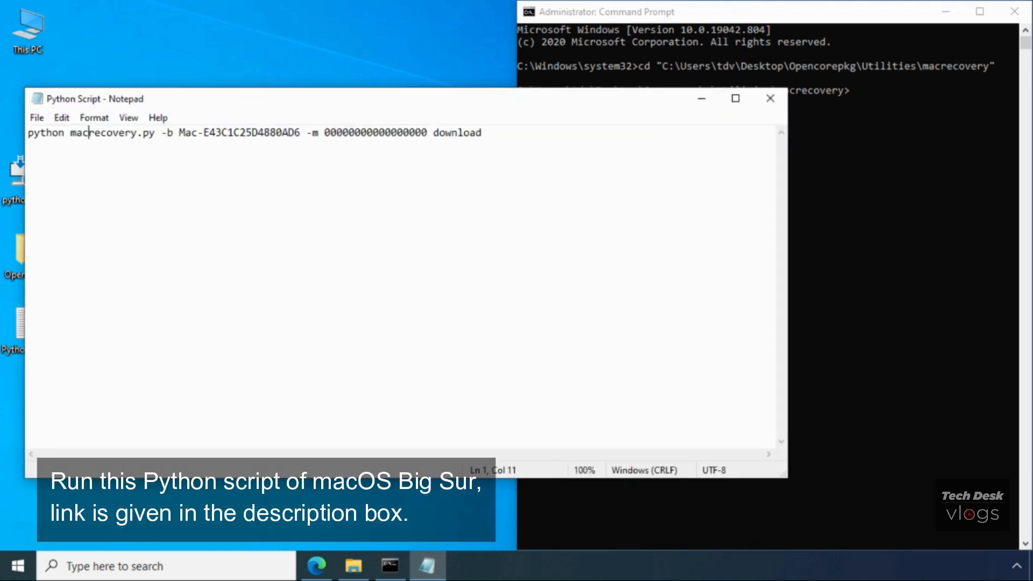
left_click_drag(70, 133, 482, 133)
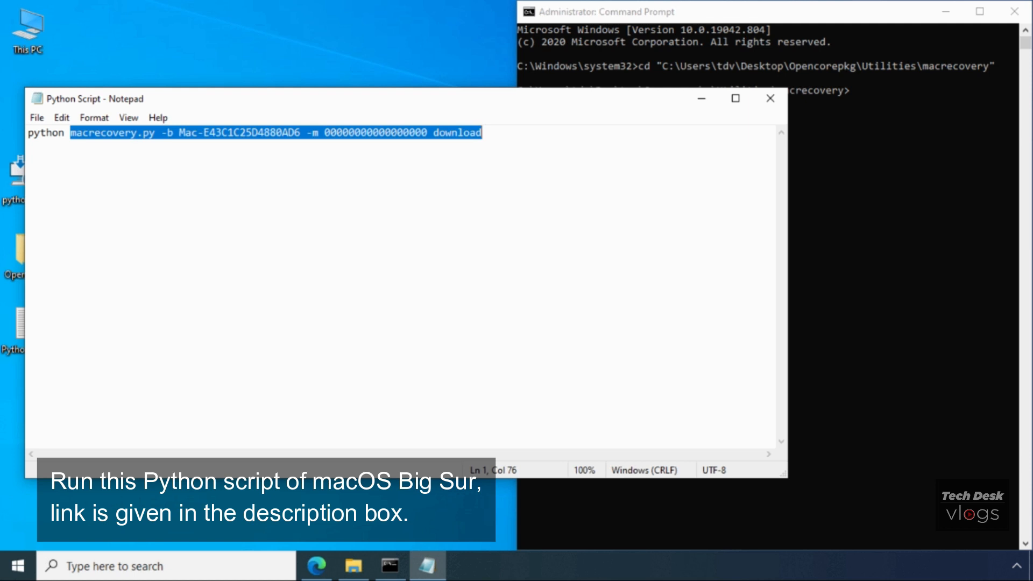
right_click(263, 132)
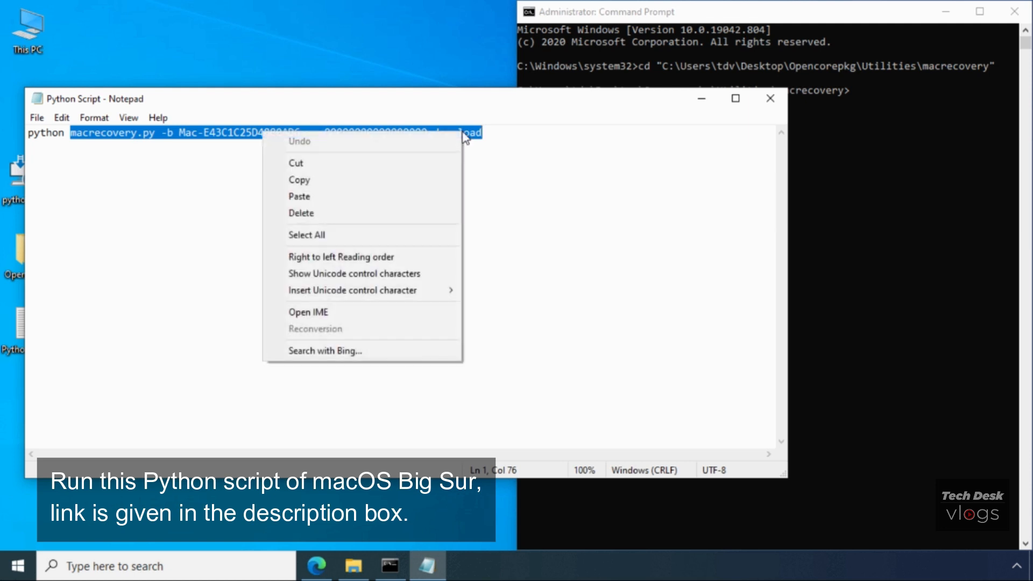
left_click(446, 182)
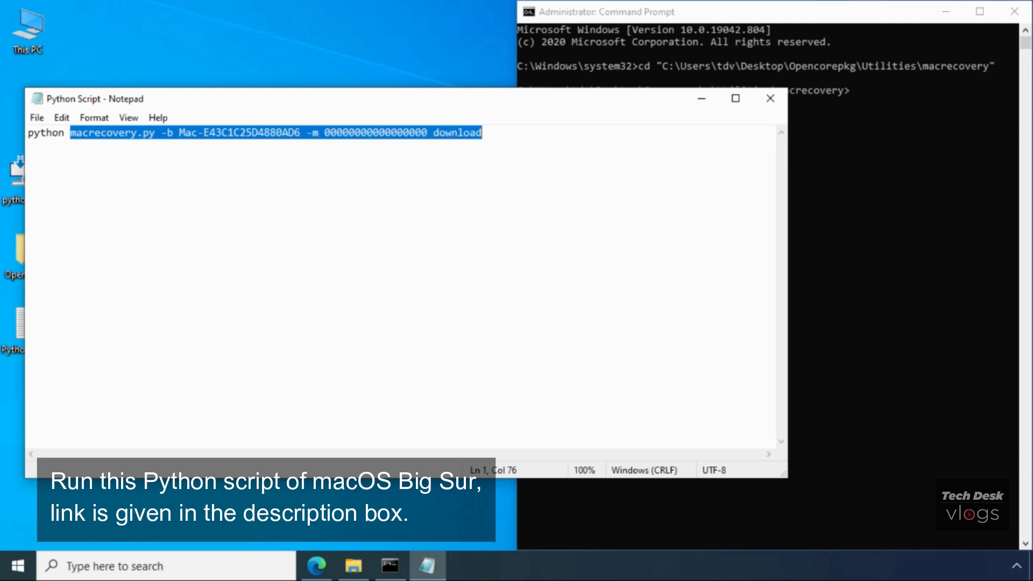
left_click(697, 101)
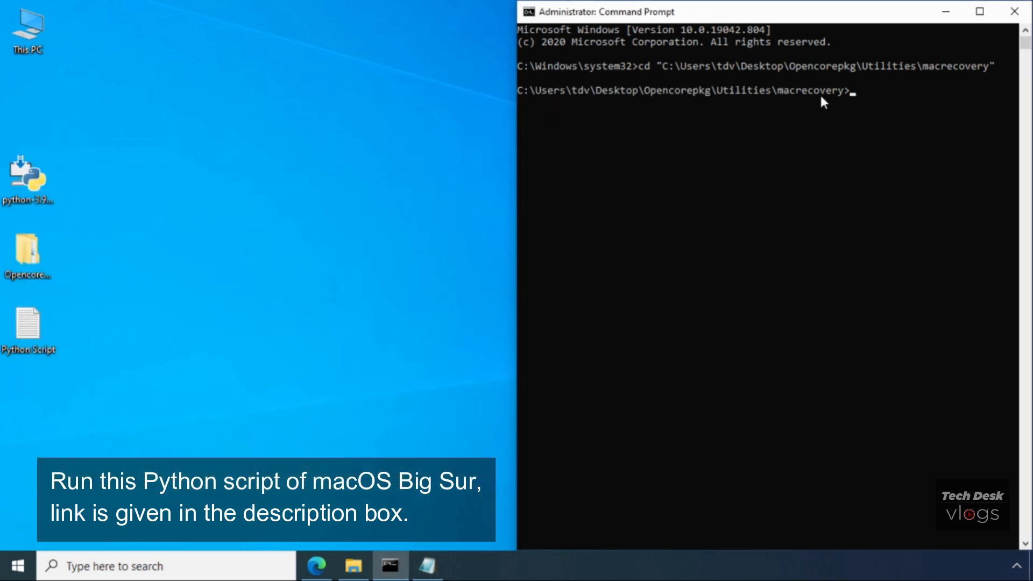
key("ctrl+v")
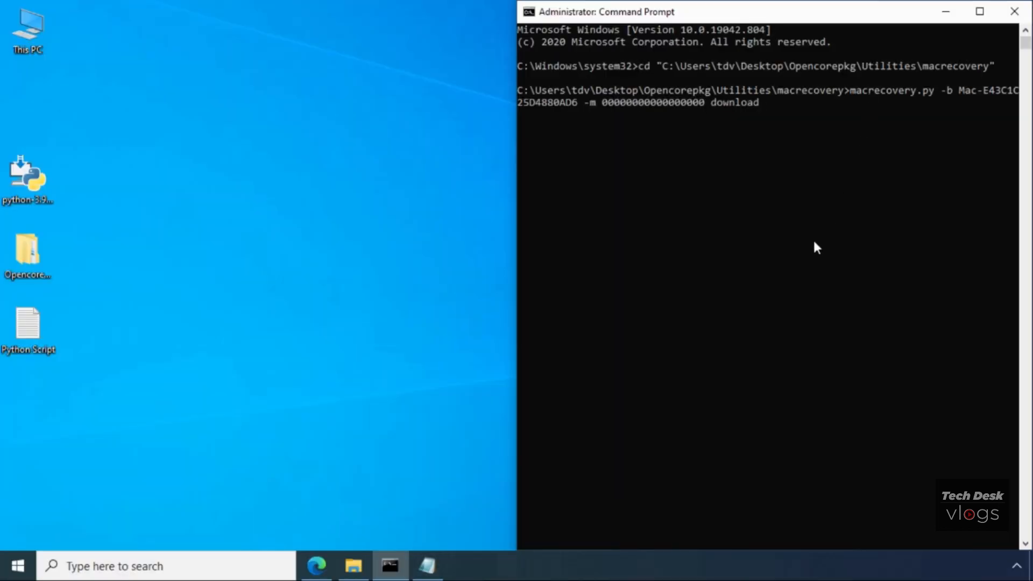
key("Return")
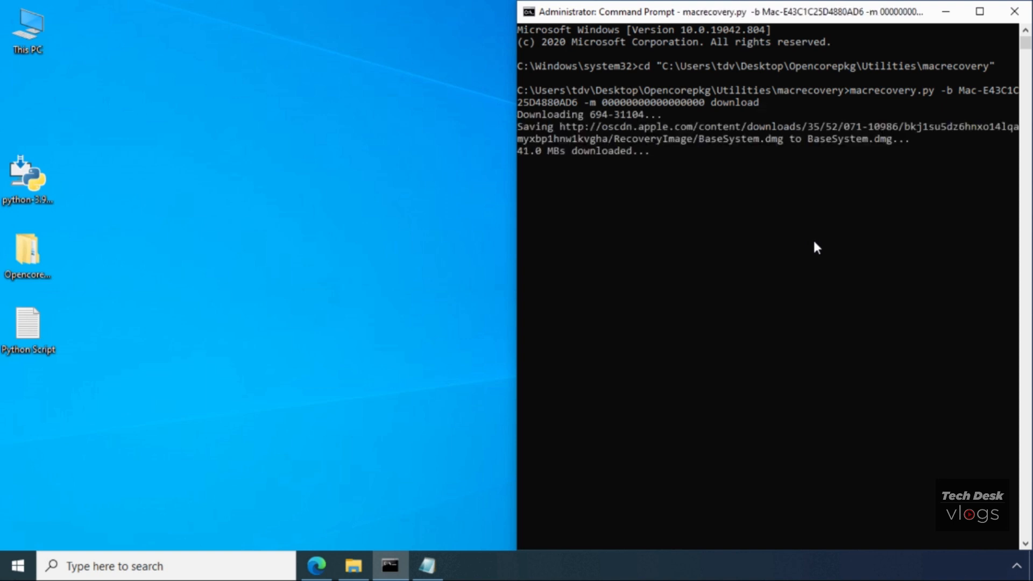
Move the Command Prompt window away from the screen edge and widen it so the download lines fit
left_click_drag(776, 16, 393, 85)
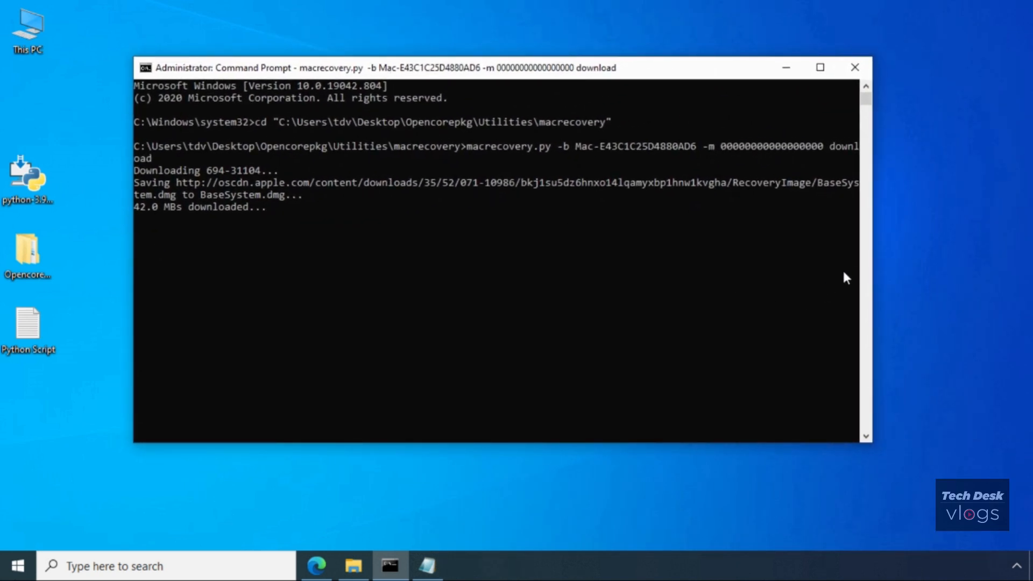
left_click_drag(871, 263, 998, 261)
left_click_drag(588, 76, 546, 79)
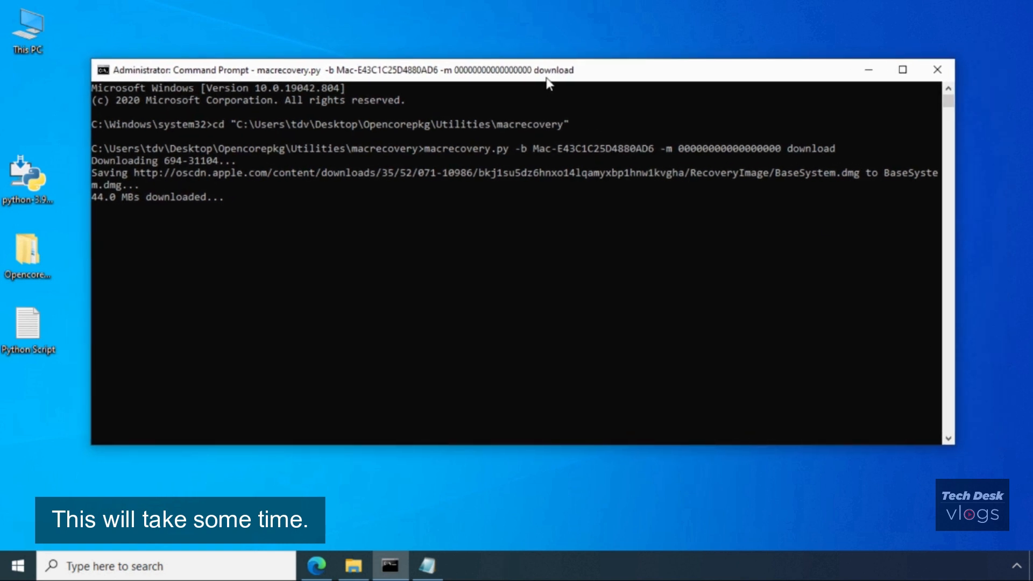
left_click_drag(955, 201, 1025, 201)
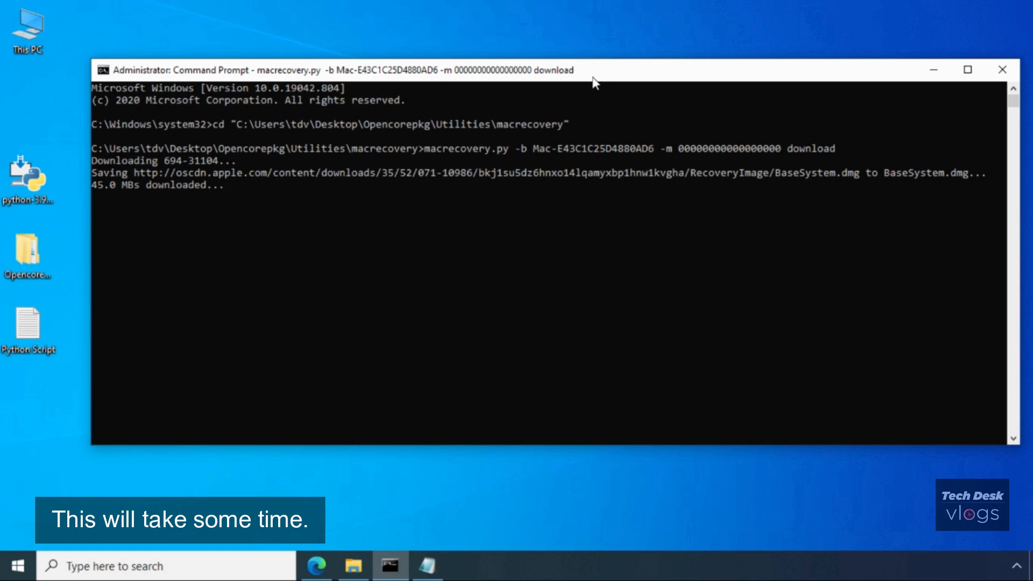
left_click_drag(593, 79, 587, 97)
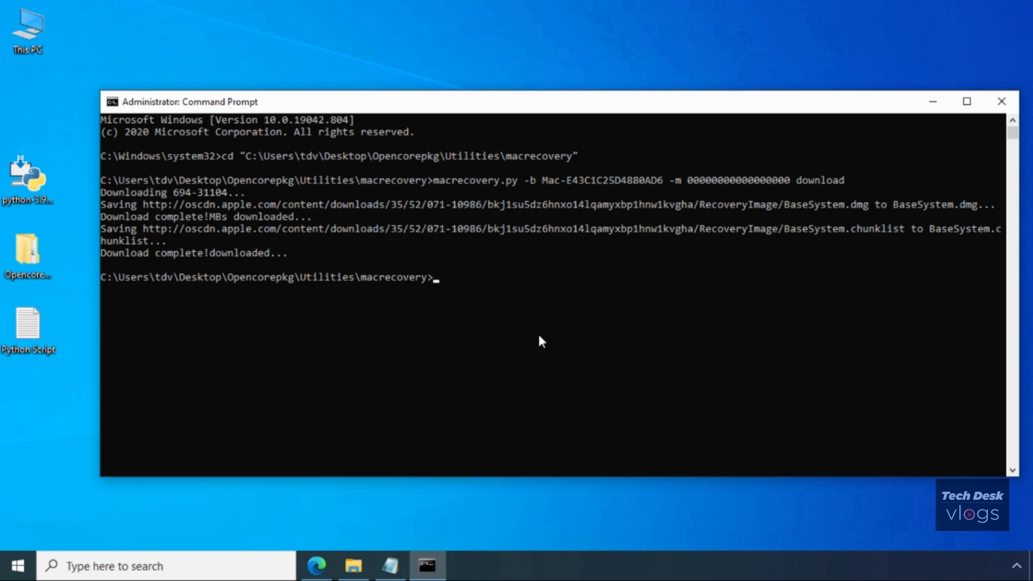
Close the Command Prompt and open the macrecovery folder inside Opencorepkg's Utilities folder in a maximized window
left_click(999, 103)
double_click(37, 263)
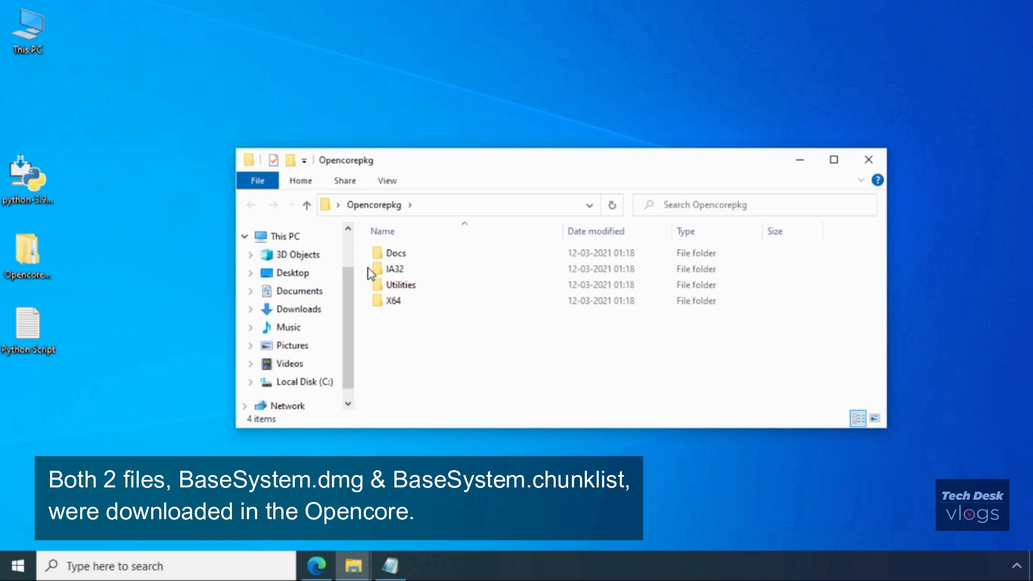
double_click(435, 284)
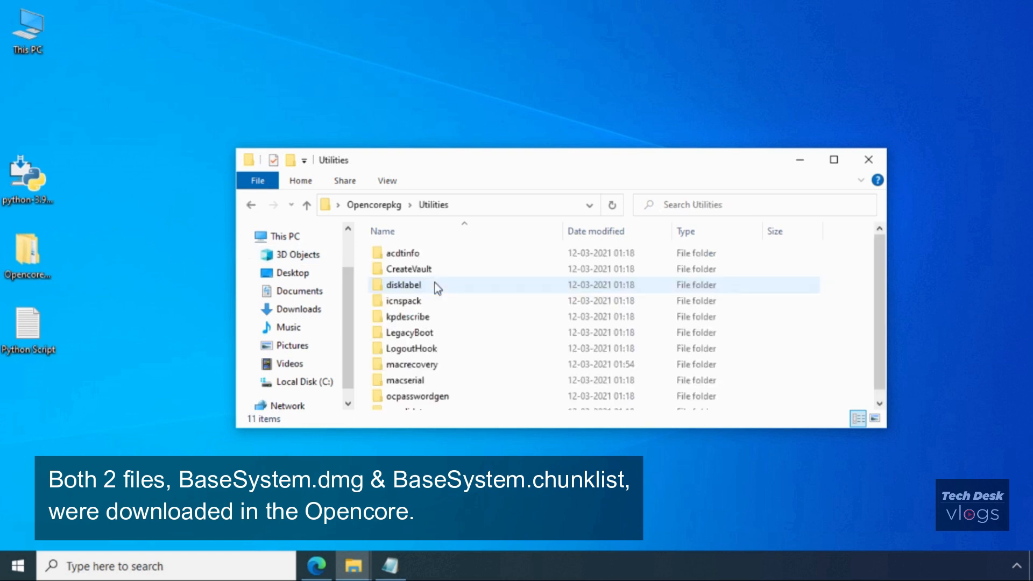
scroll(434, 283, "down", 1)
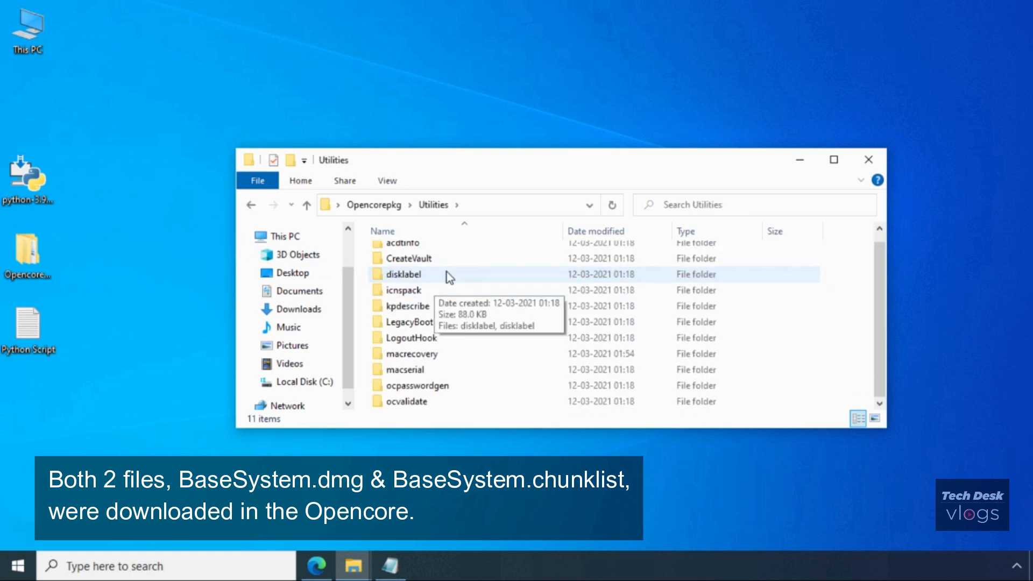
left_click(834, 159)
double_click(230, 211)
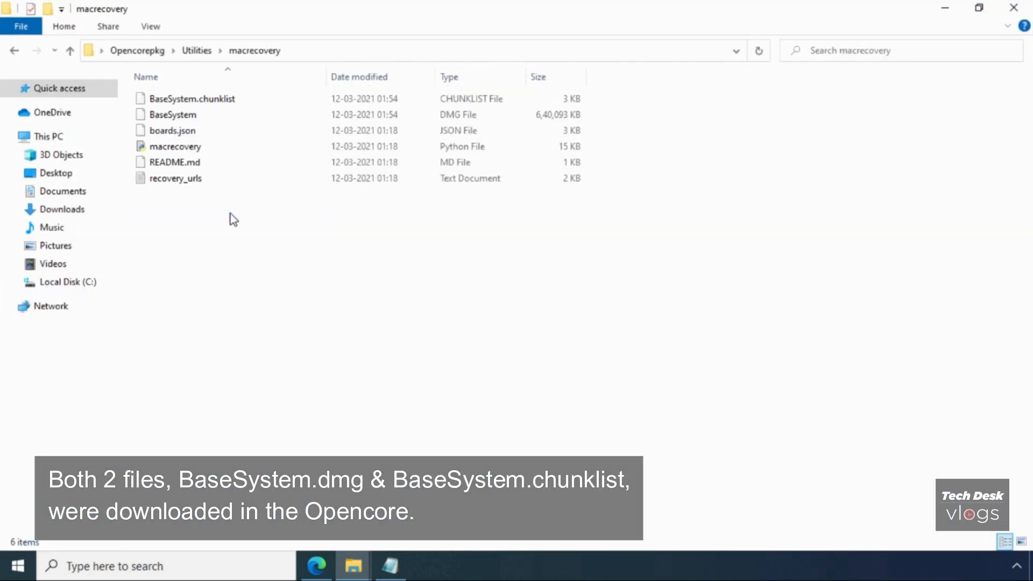
Check the file size of BaseSystem.chunklist in its properties, then close them
left_click(262, 102)
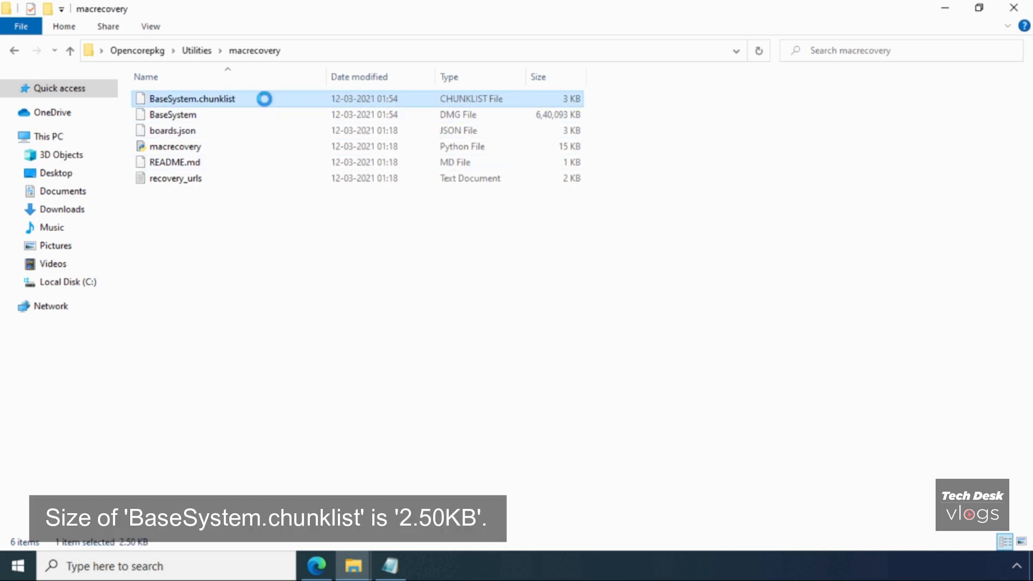
right_click(263, 99)
left_click(228, 369)
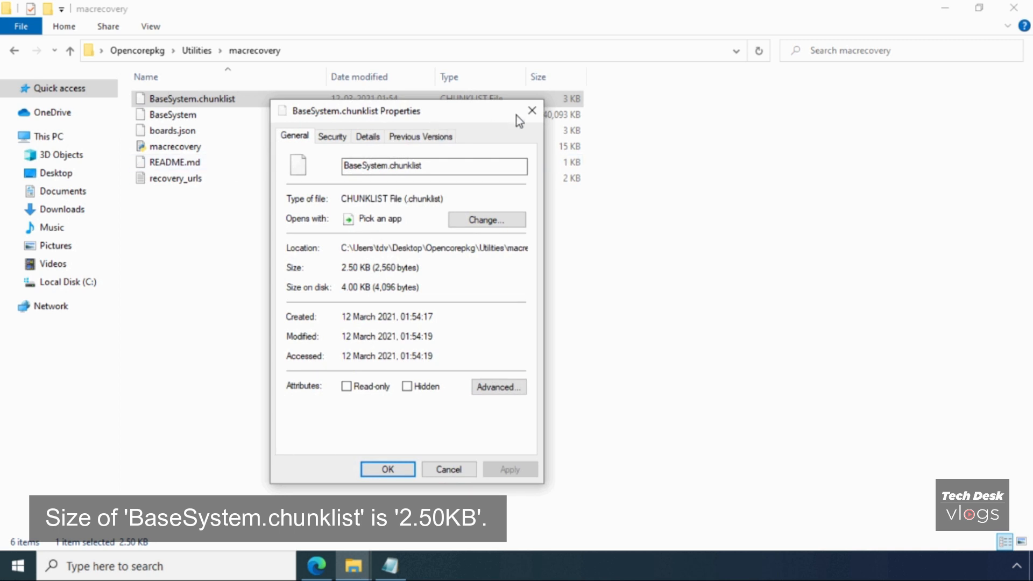
left_click_drag(371, 267, 341, 268)
left_click(532, 111)
Check the size and file type of the BaseSystem DMG file in its properties, then close them
left_click(251, 118)
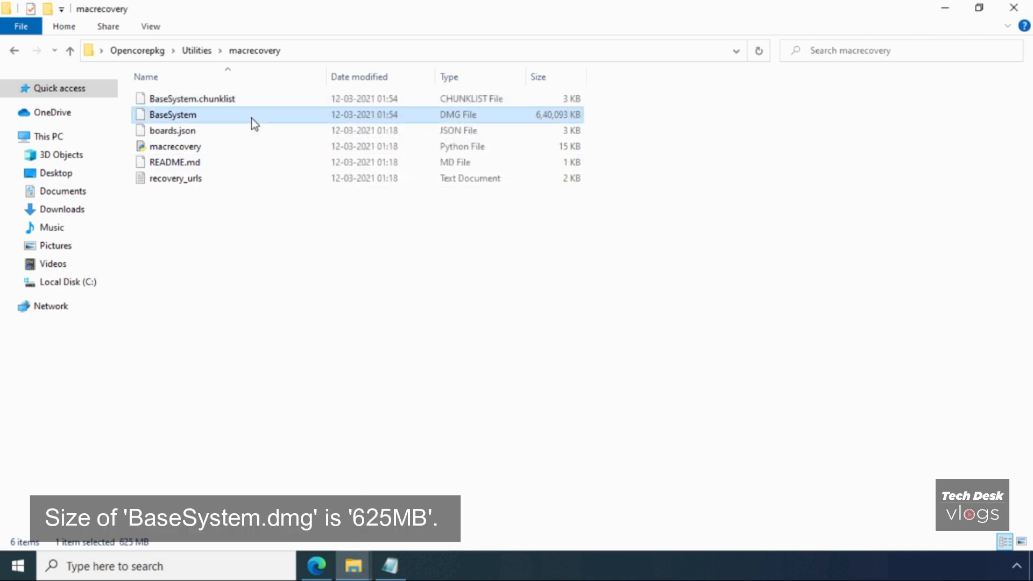
right_click(251, 118)
left_click(211, 407)
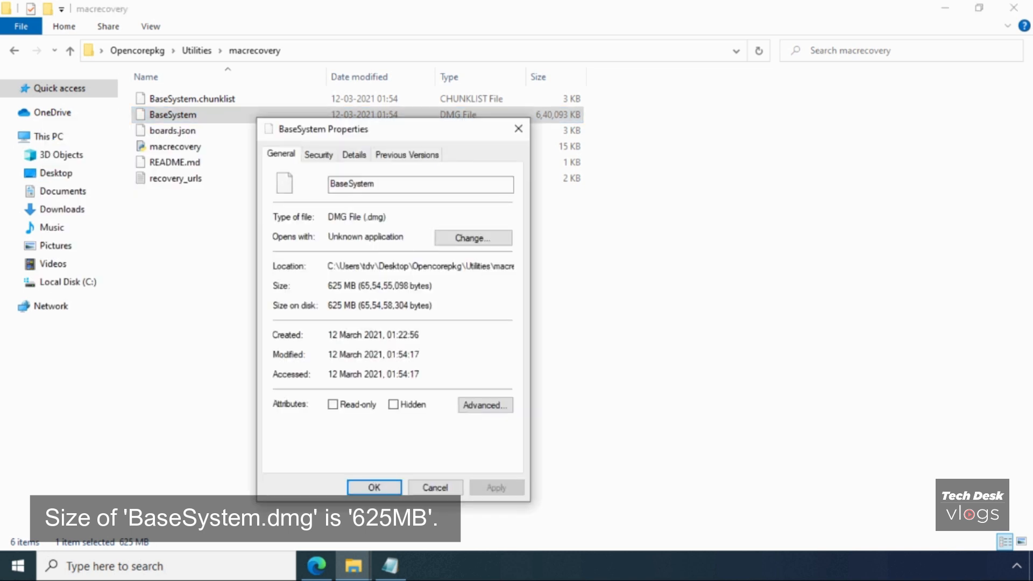
left_click_drag(359, 286, 328, 285)
left_click_drag(386, 217, 328, 217)
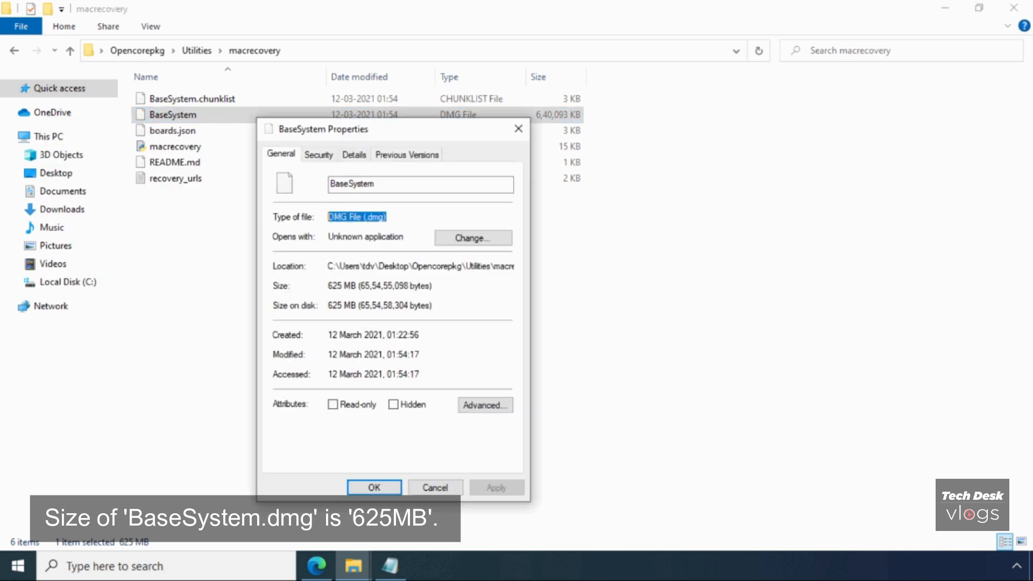
left_click(517, 131)
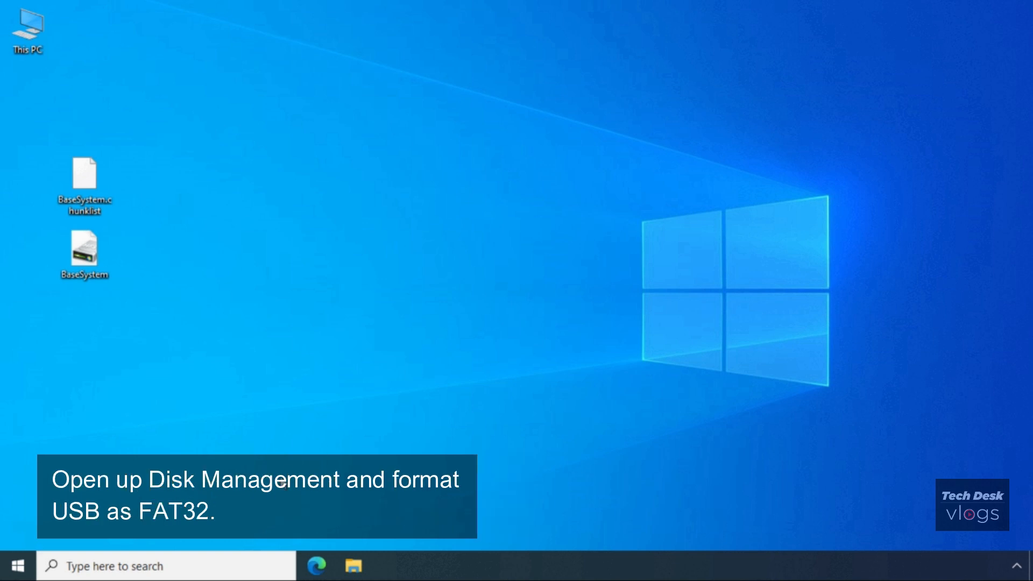
Search Windows for diskmanagement, open Create and format hard disk partitions, and move its window clear of the desktop files
left_click(230, 562)
type("d")
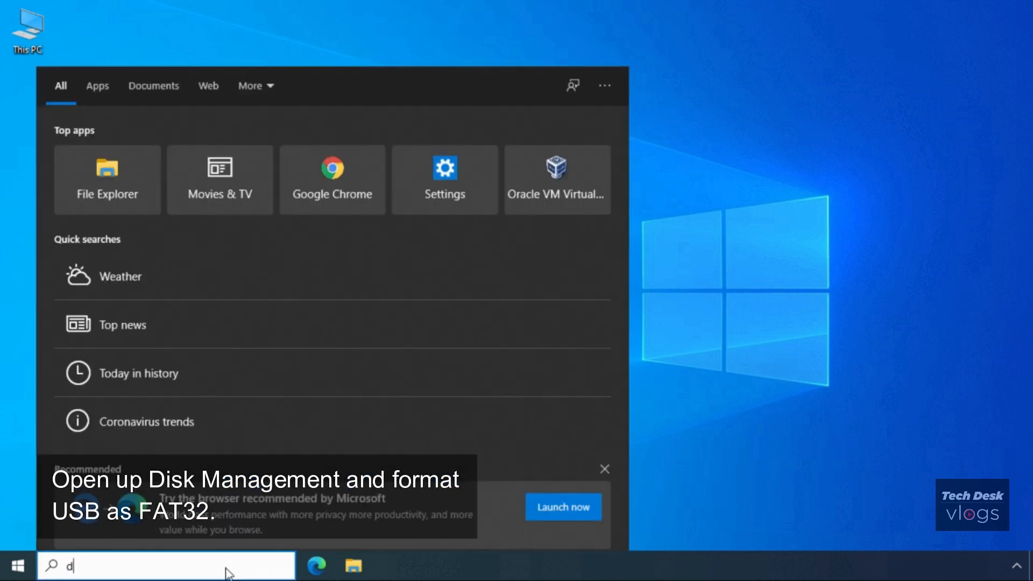
type("iskmanag")
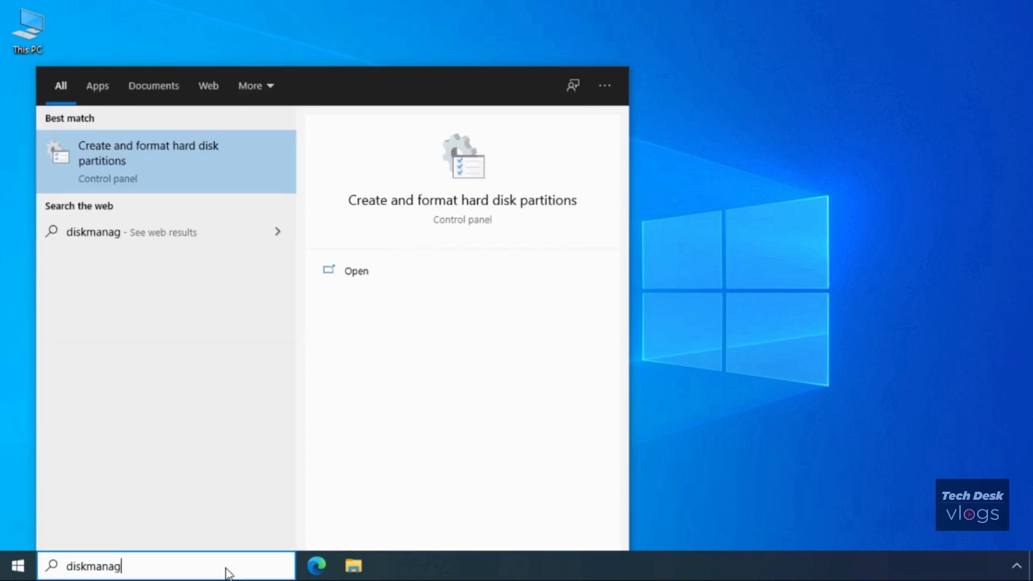
type("ement")
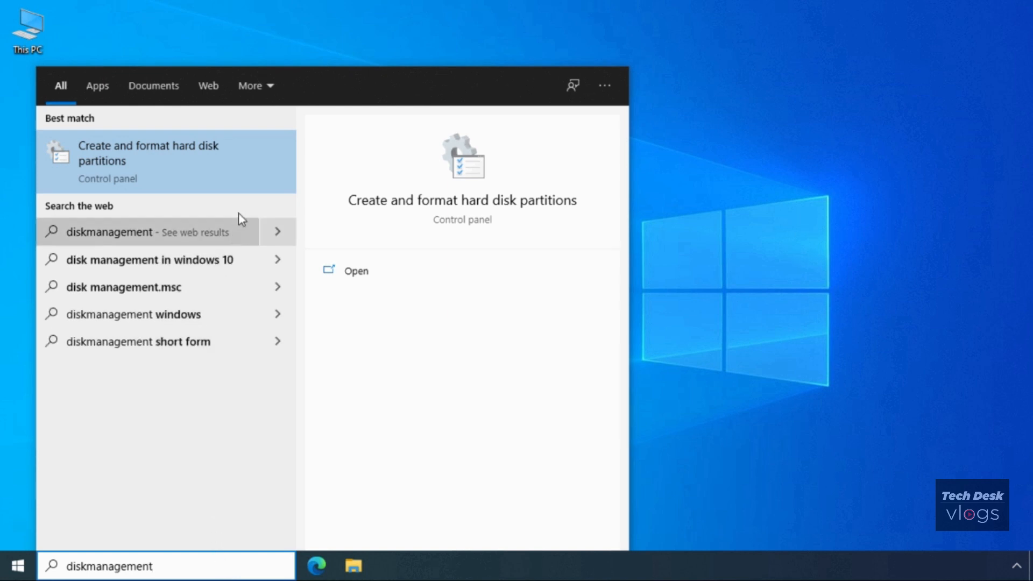
left_click(235, 176)
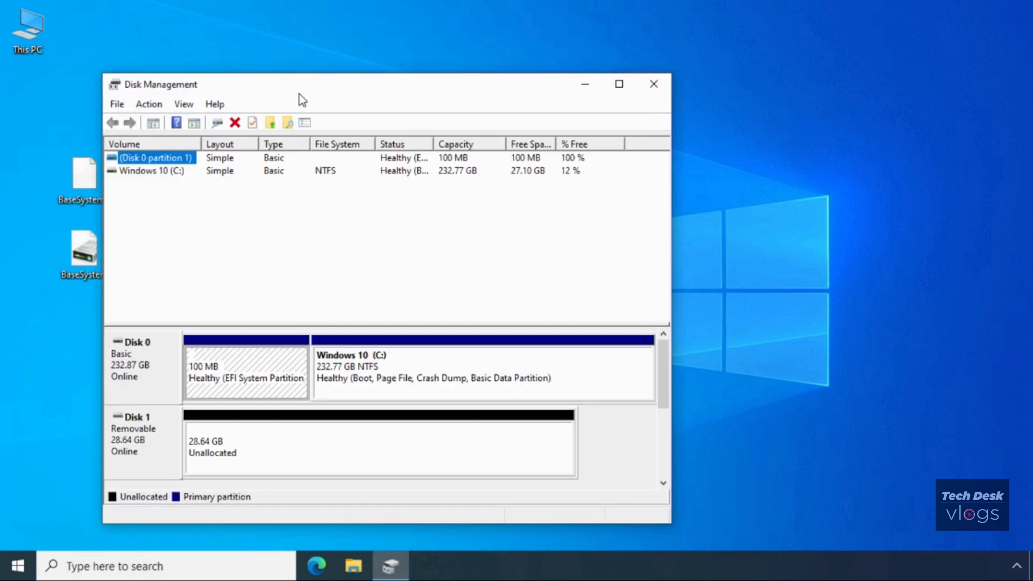
left_click_drag(295, 92, 447, 80)
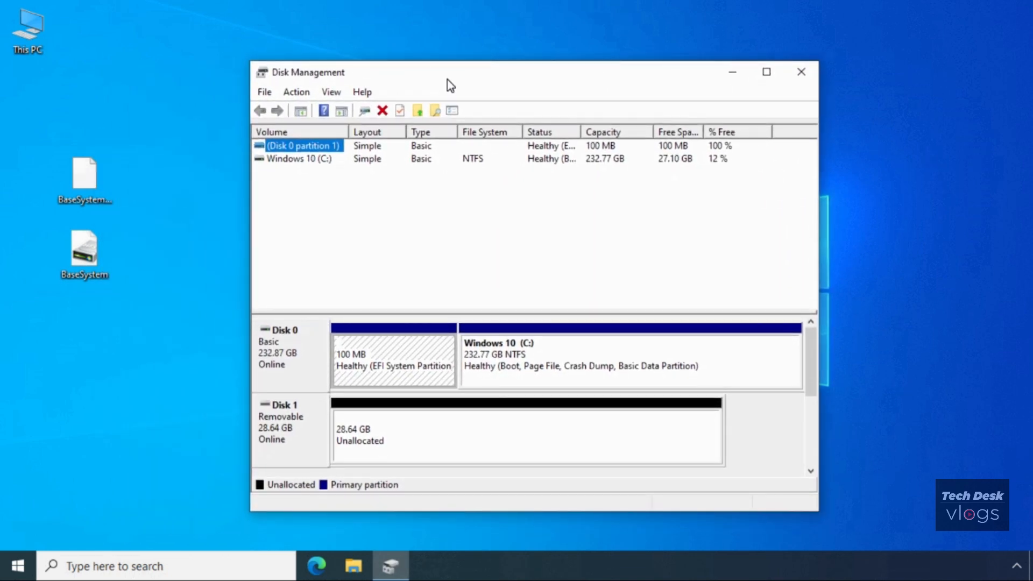
Start a new simple volume in Disk 1's unallocated space with a size of 2000 MB and drive letter F
left_click(300, 358)
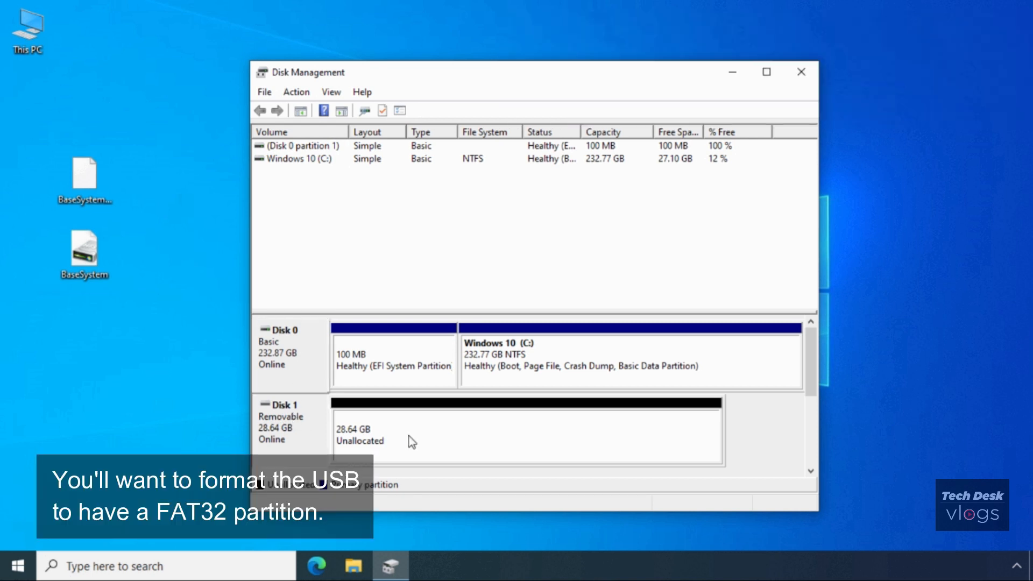
right_click(409, 437)
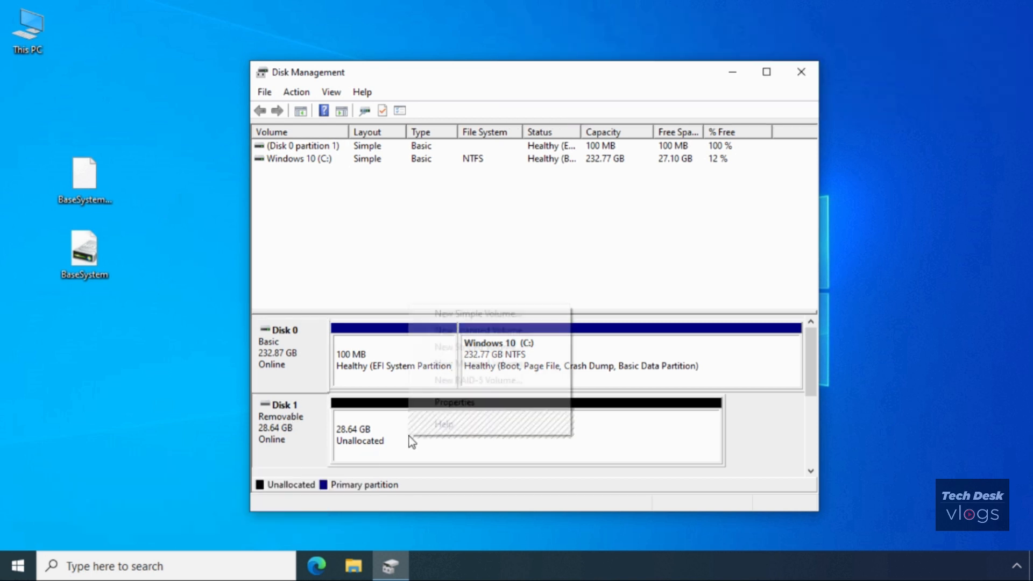
left_click(479, 314)
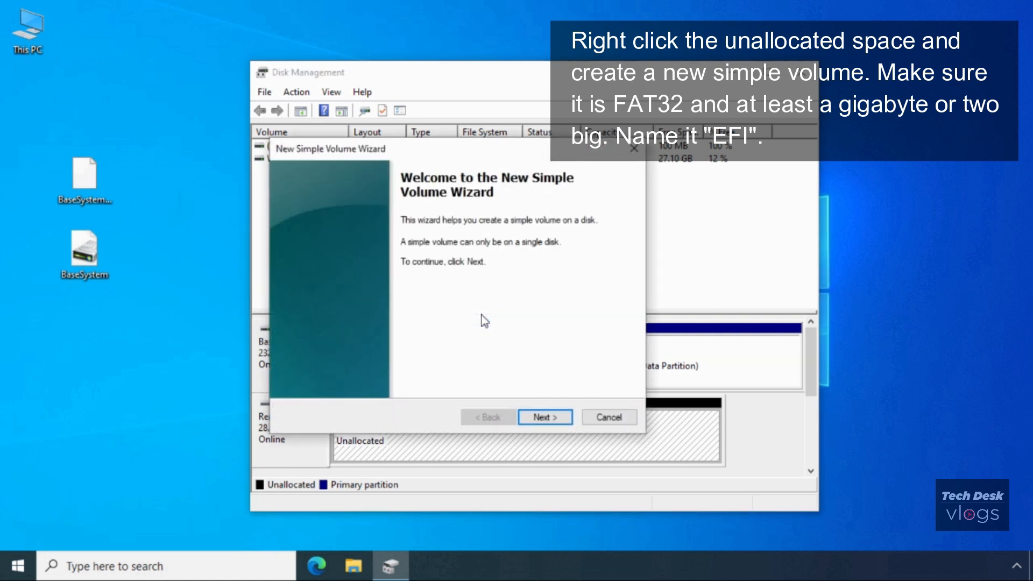
left_click(540, 417)
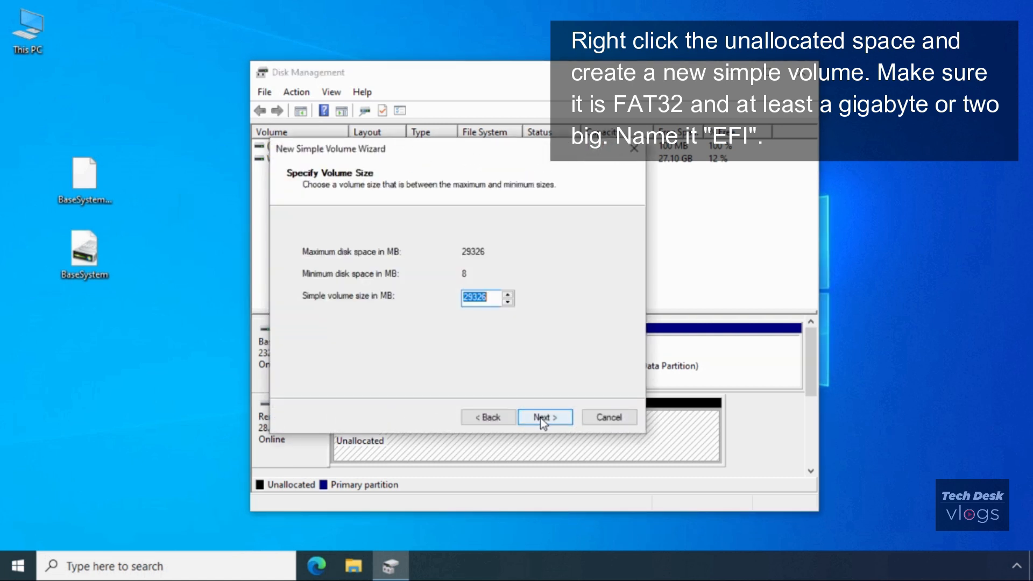
left_click(540, 418)
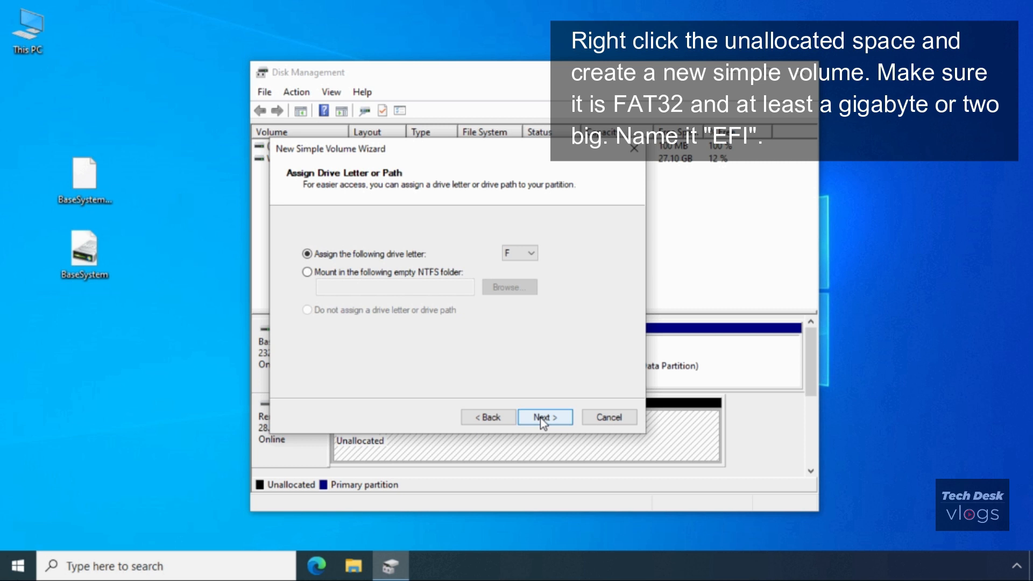
left_click(489, 418)
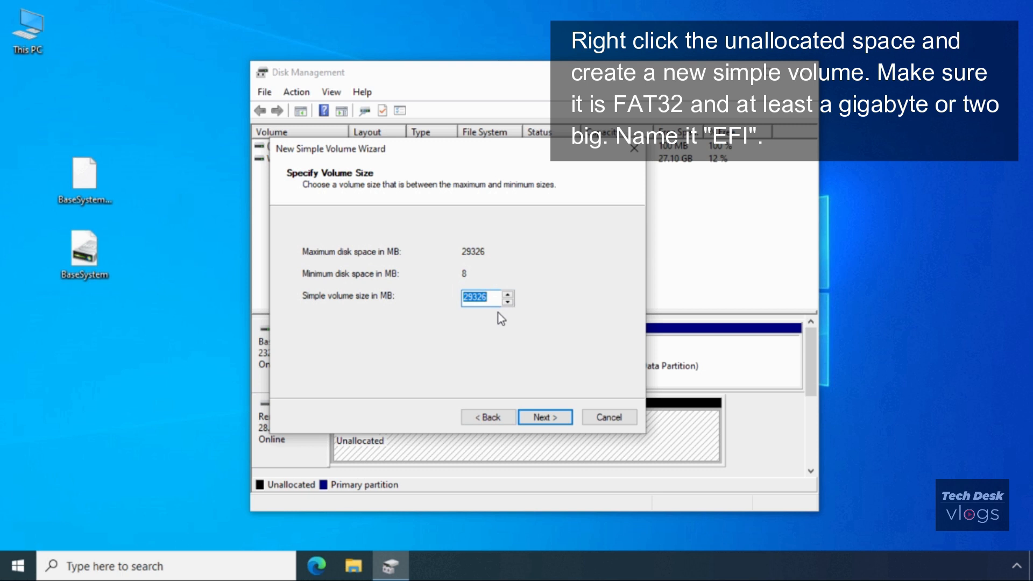
type("2")
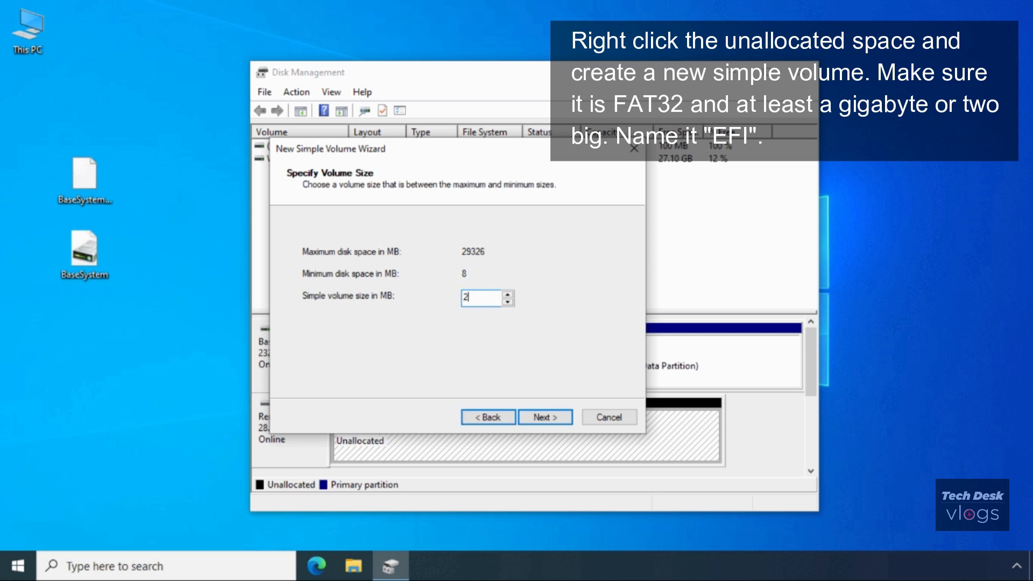
type("000")
left_click(548, 420)
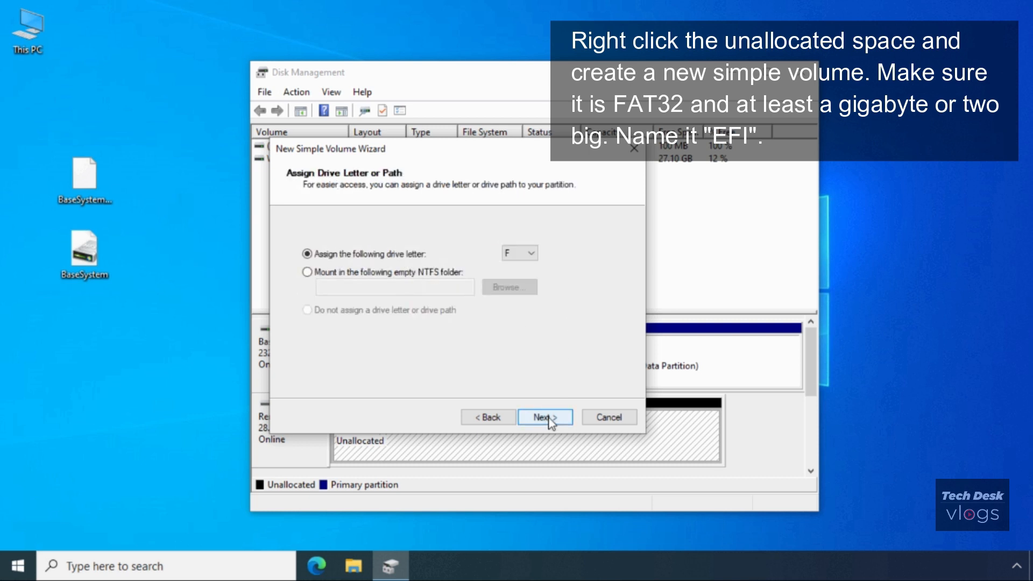
left_click(549, 420)
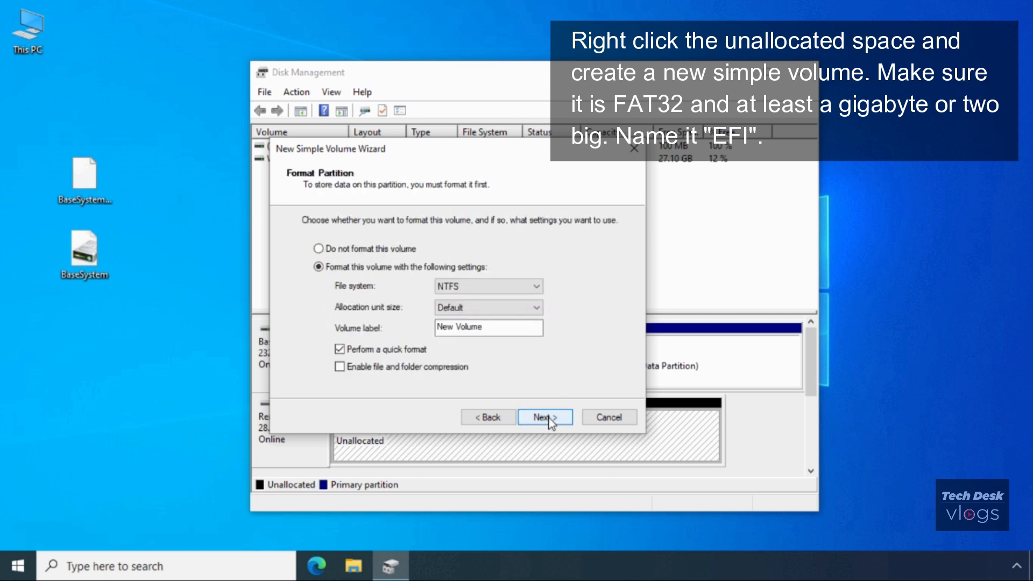
Label the new volume EFI, format it as FAT32, finish the wizard and close Disk Management
left_click_drag(501, 329, 397, 330)
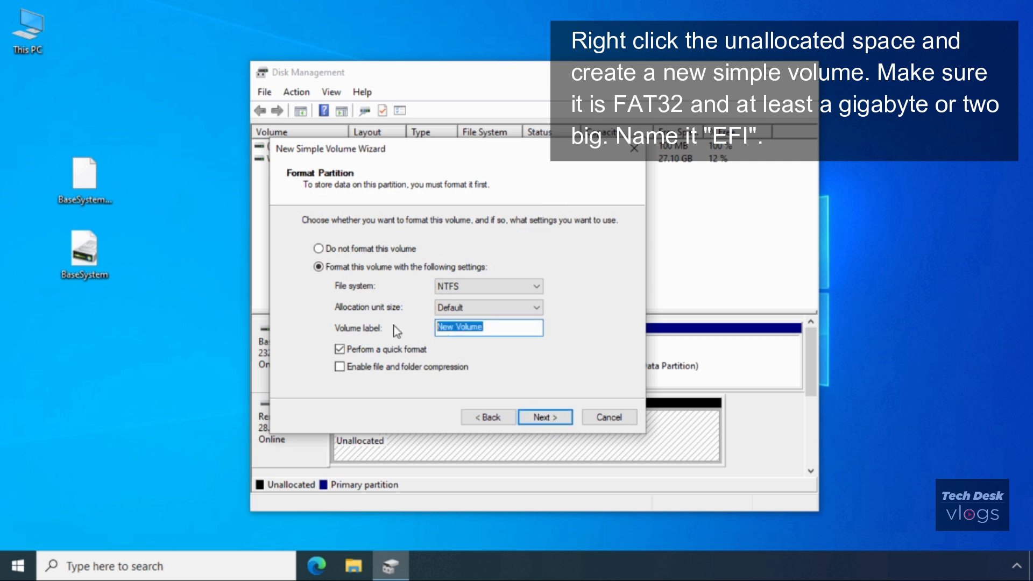
type("E")
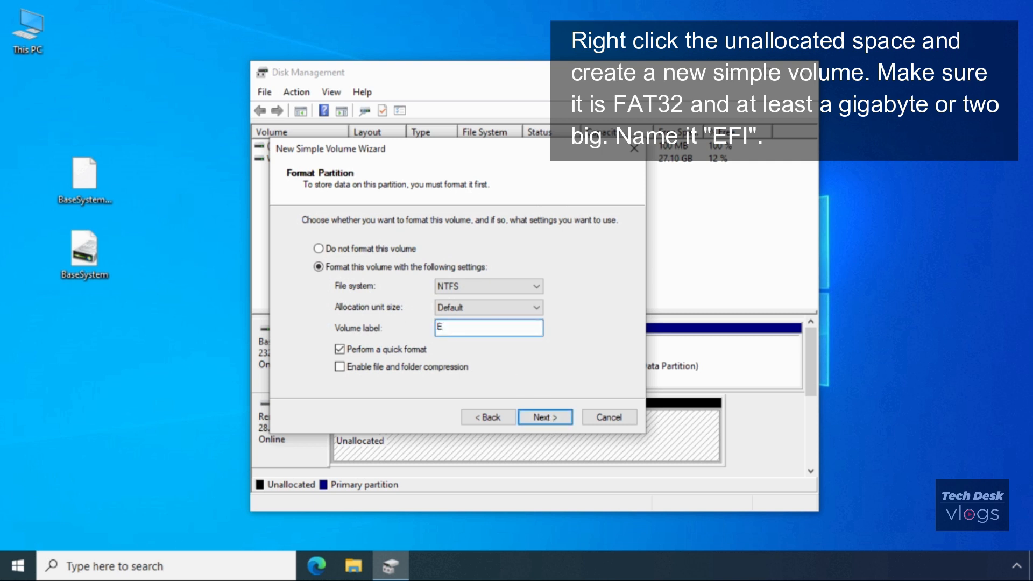
type("FI")
left_click(469, 290)
left_click(474, 308)
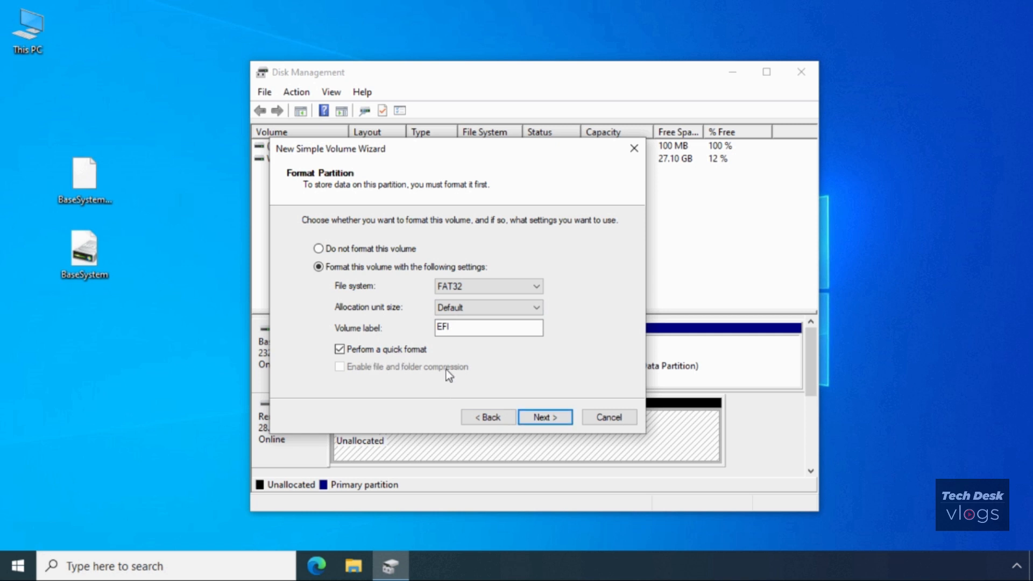
left_click(559, 422)
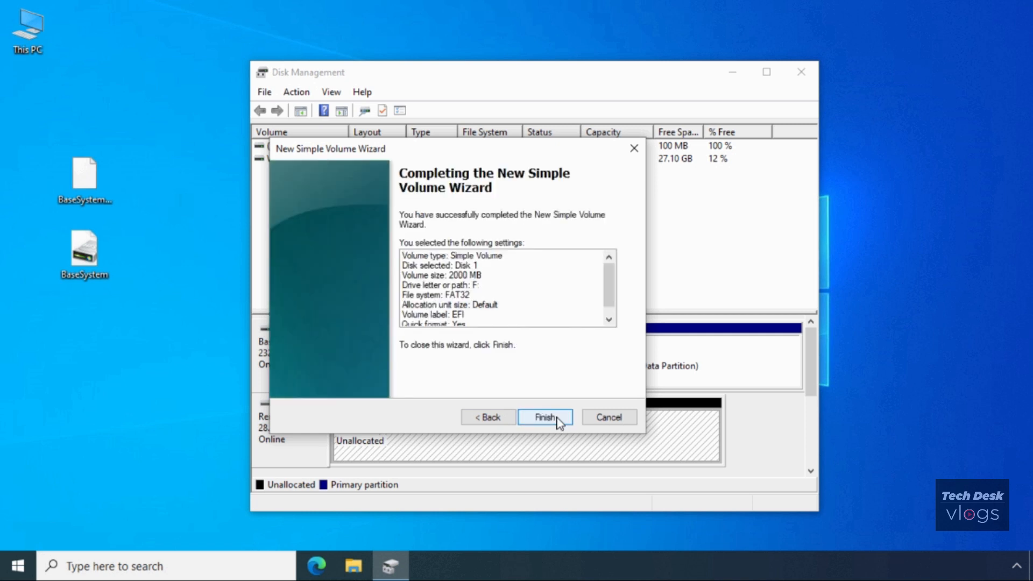
left_click(545, 418)
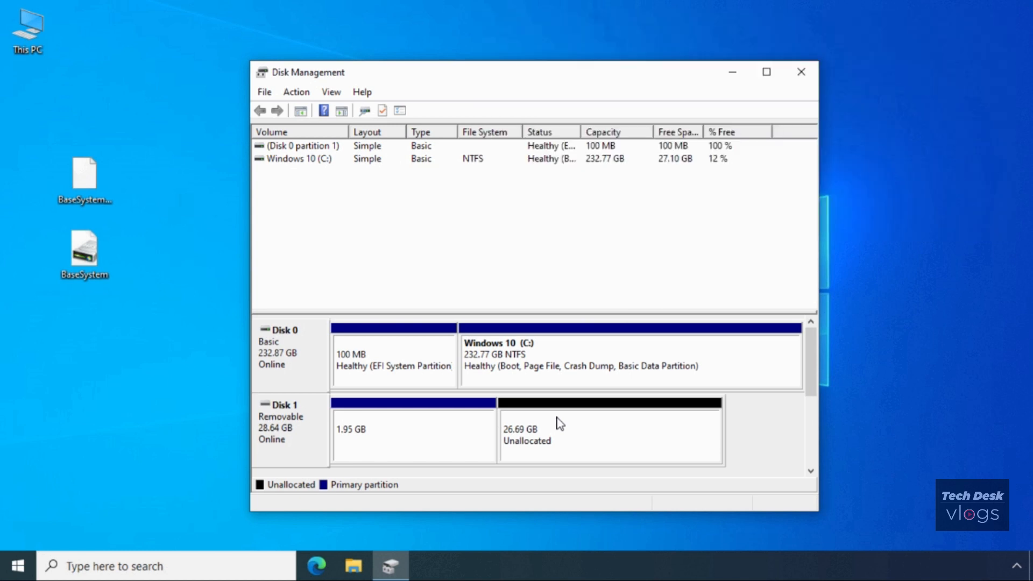
left_click(438, 428)
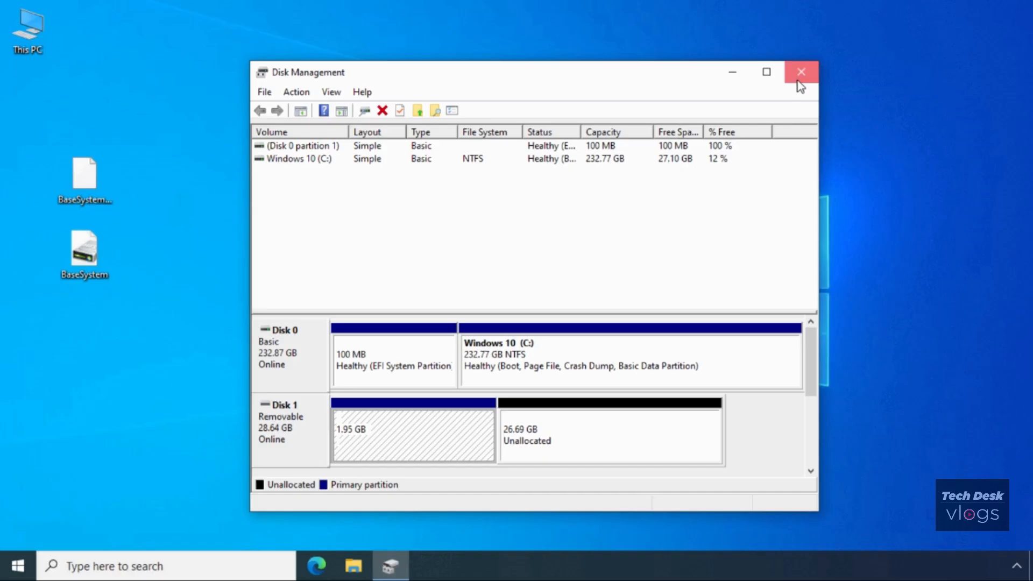
left_click(800, 85)
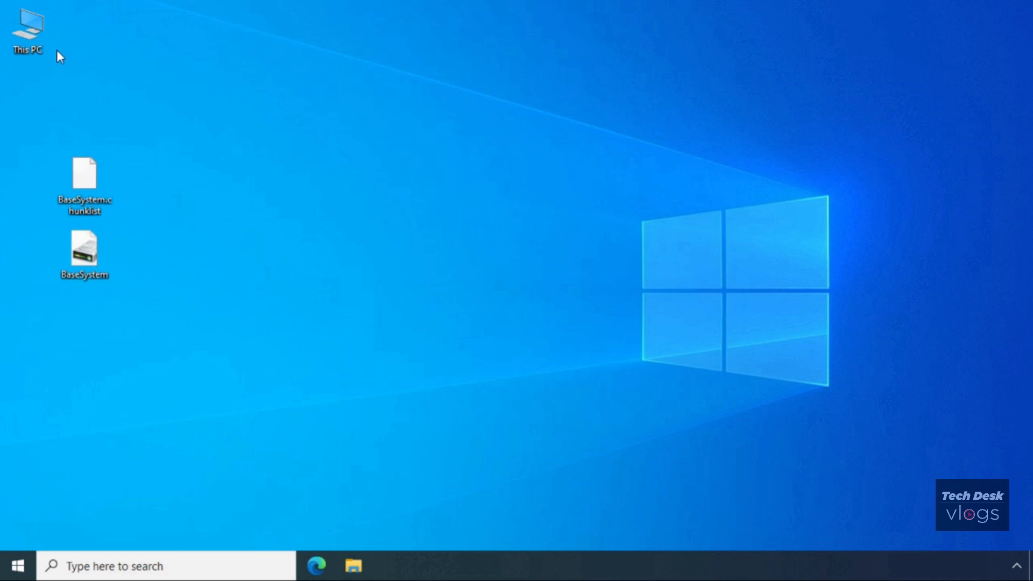
Open This PC in a maximized window and start formatting the PENDRIVE (E:) drive
double_click(28, 36)
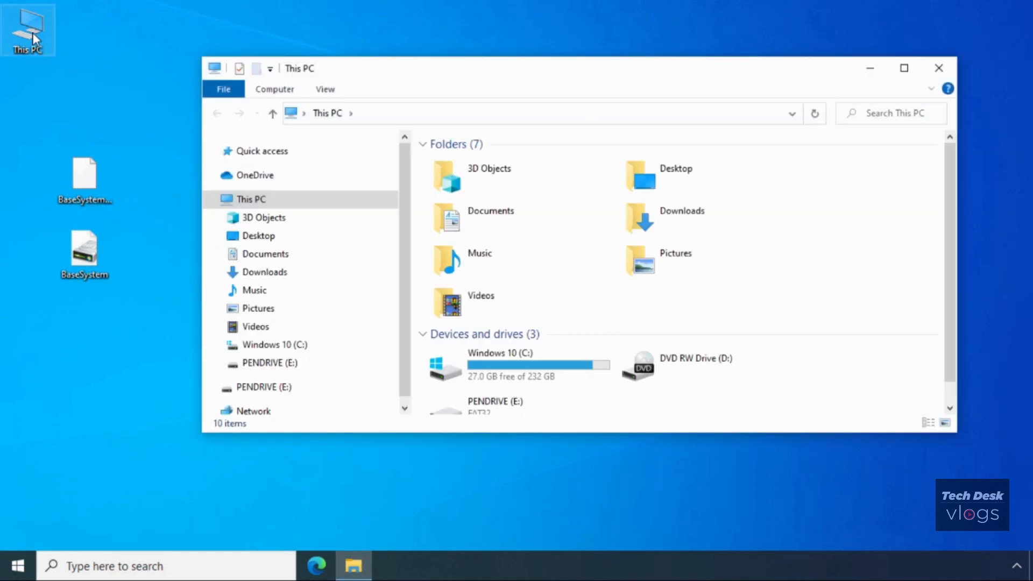
left_click(902, 69)
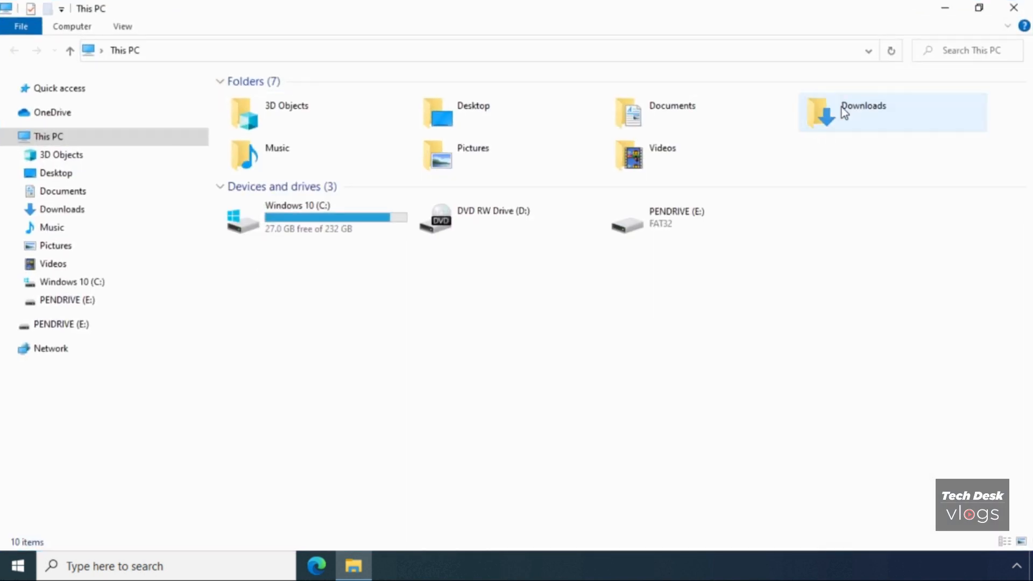
left_click(709, 216)
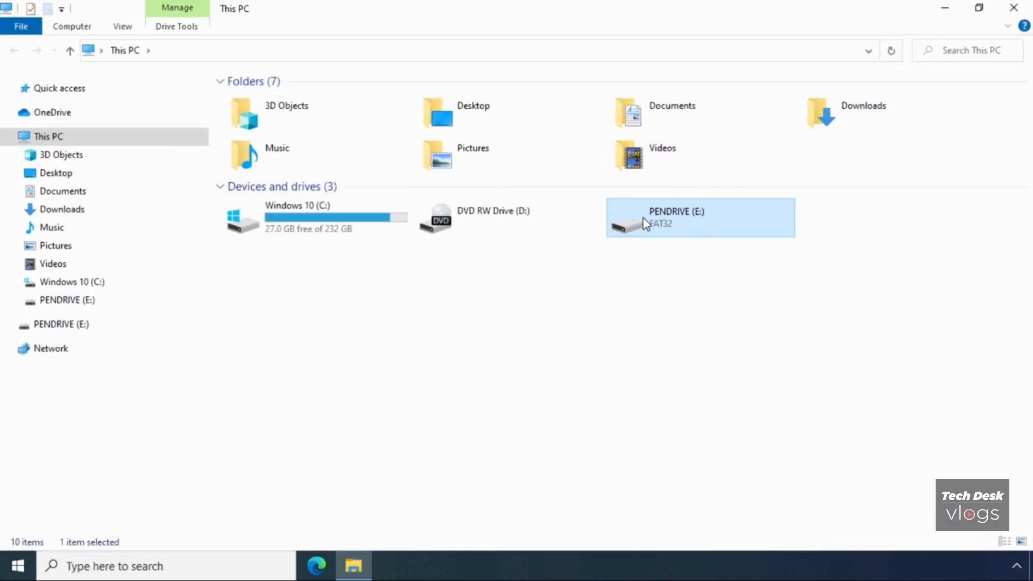
right_click(645, 222)
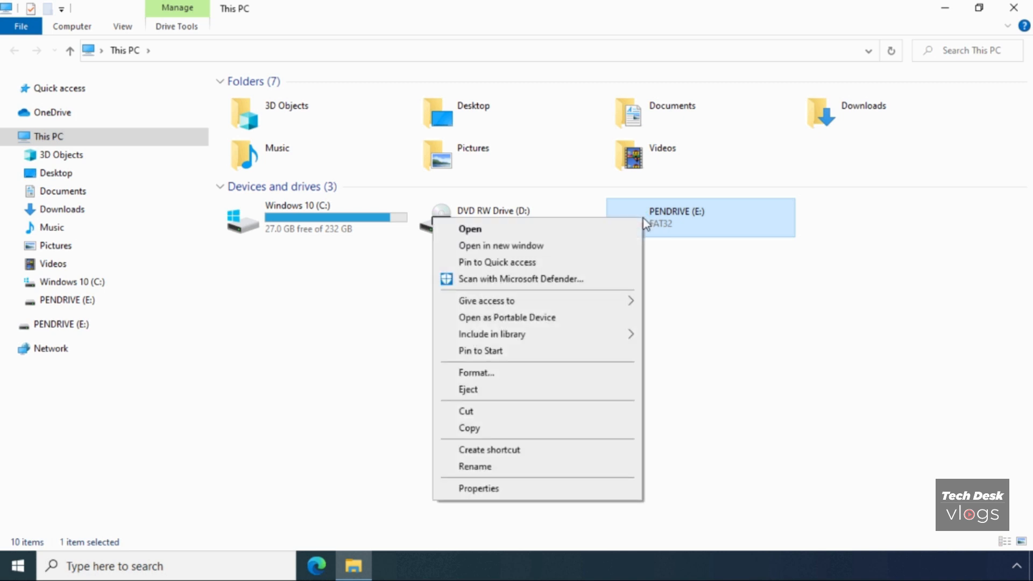
double_click(705, 228)
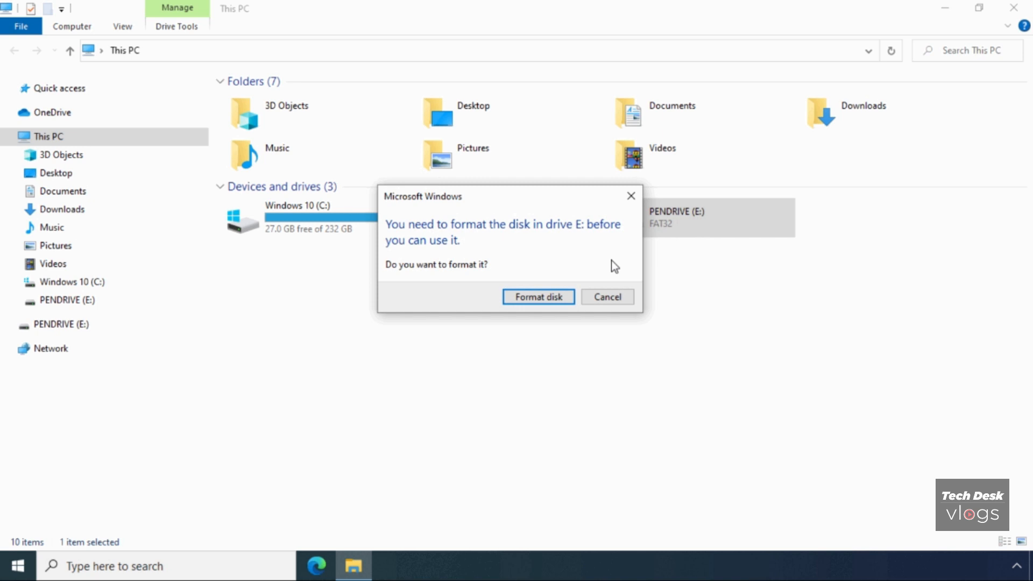
left_click(559, 298)
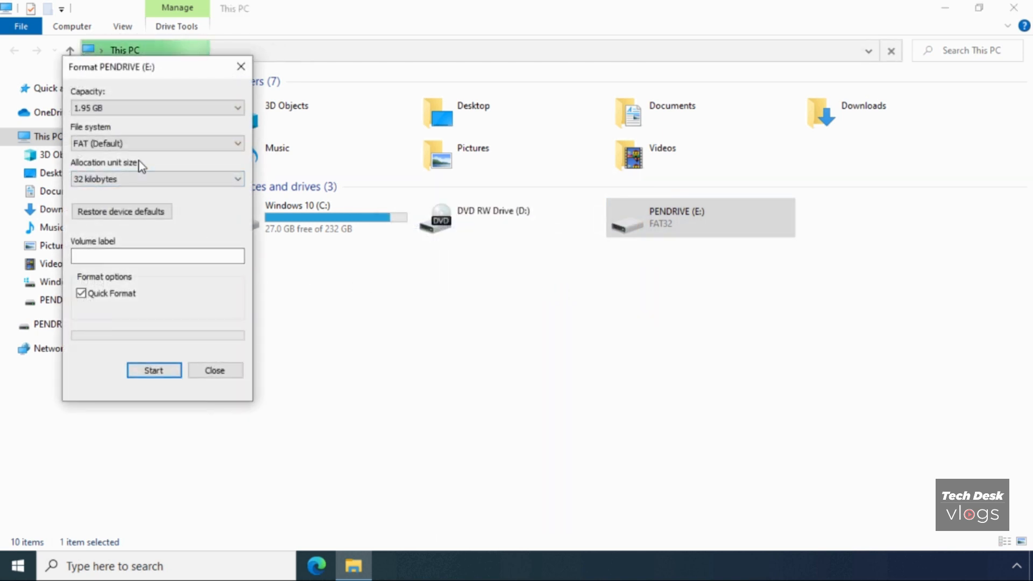
Quick-format drive E: as FAT32 with the volume label EFI, then close the format dialog
left_click(142, 144)
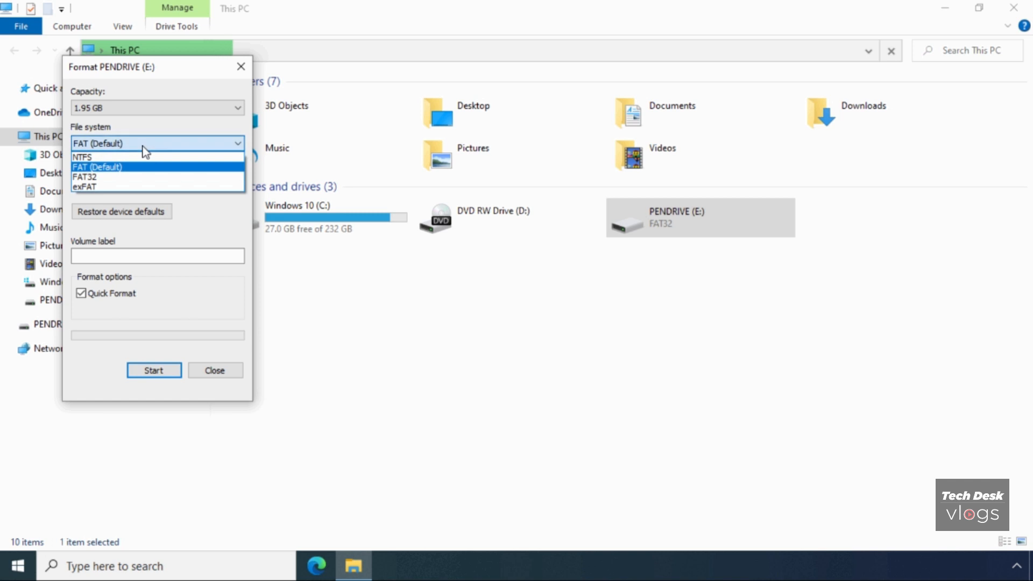
left_click(143, 177)
left_click(128, 255)
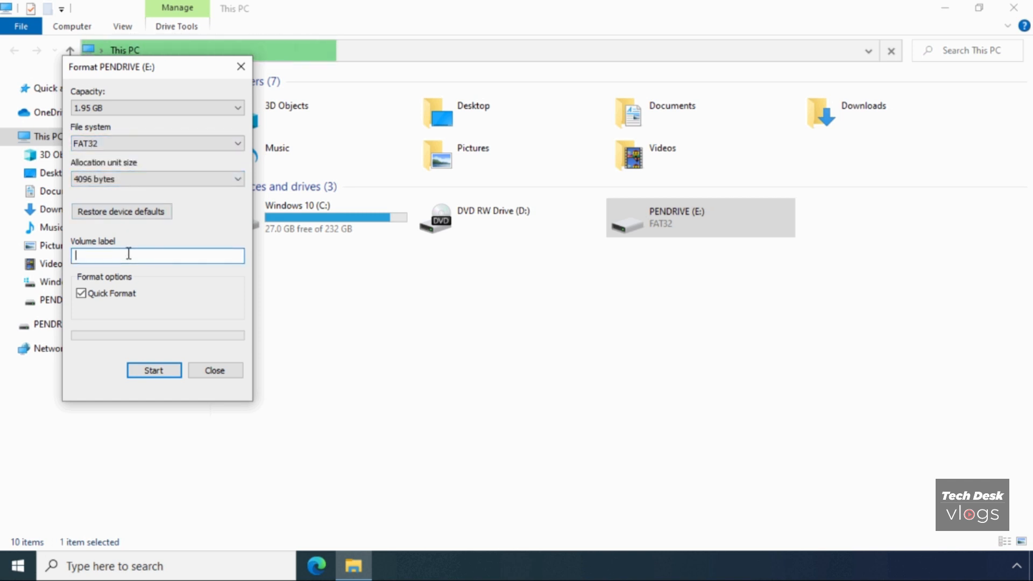
type("EFI")
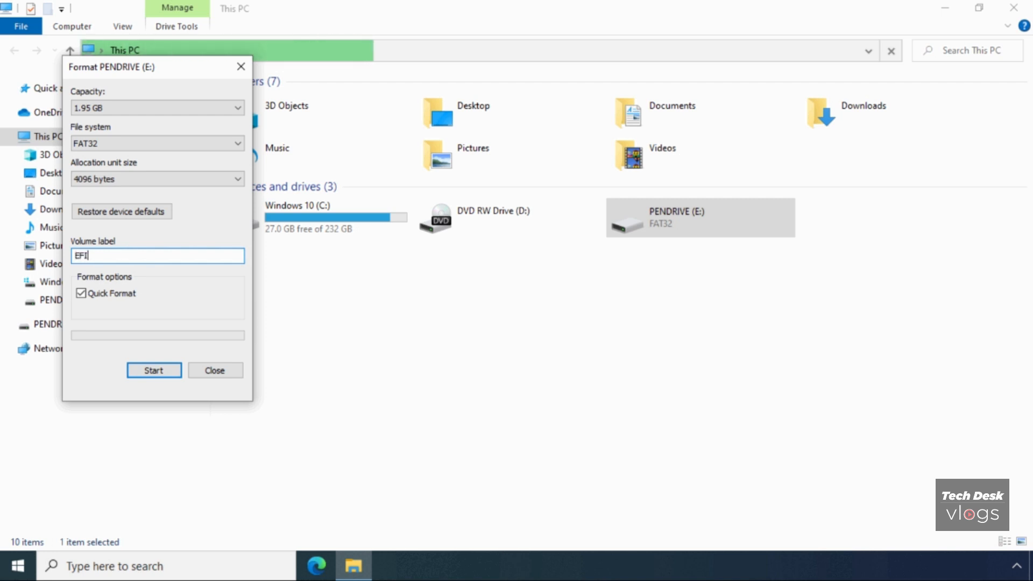
left_click(154, 375)
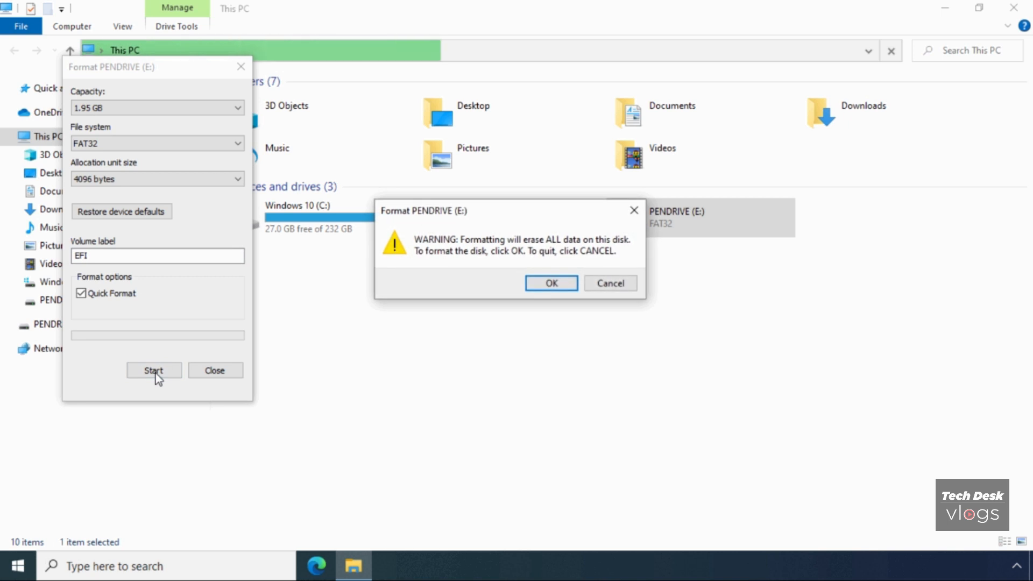
left_click(543, 284)
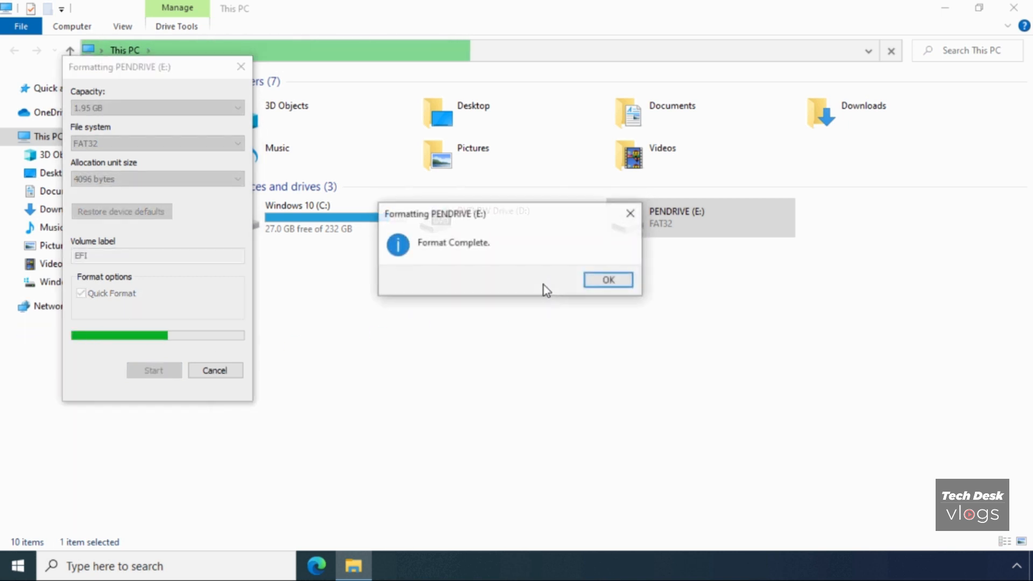
left_click(597, 281)
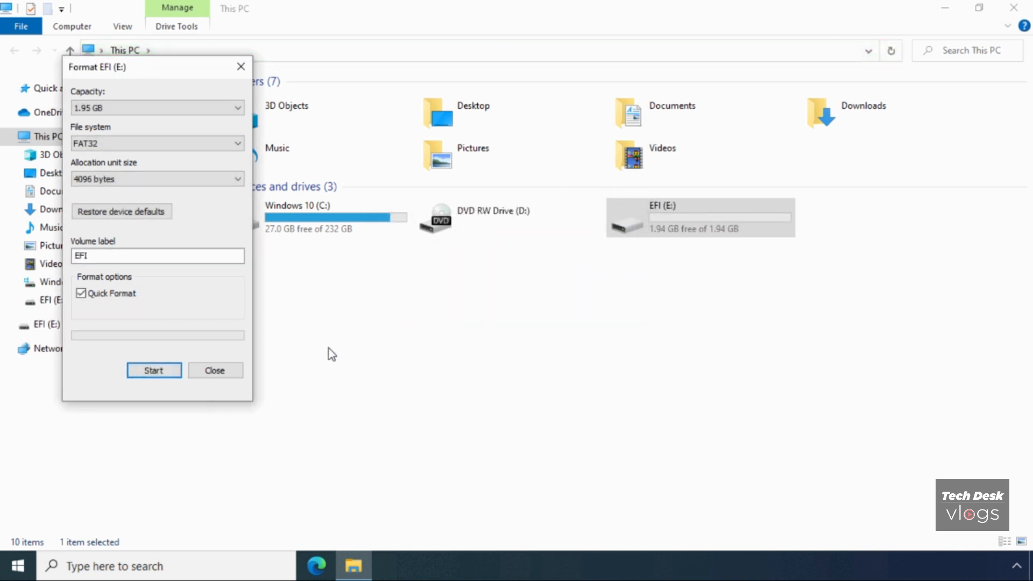
left_click(240, 375)
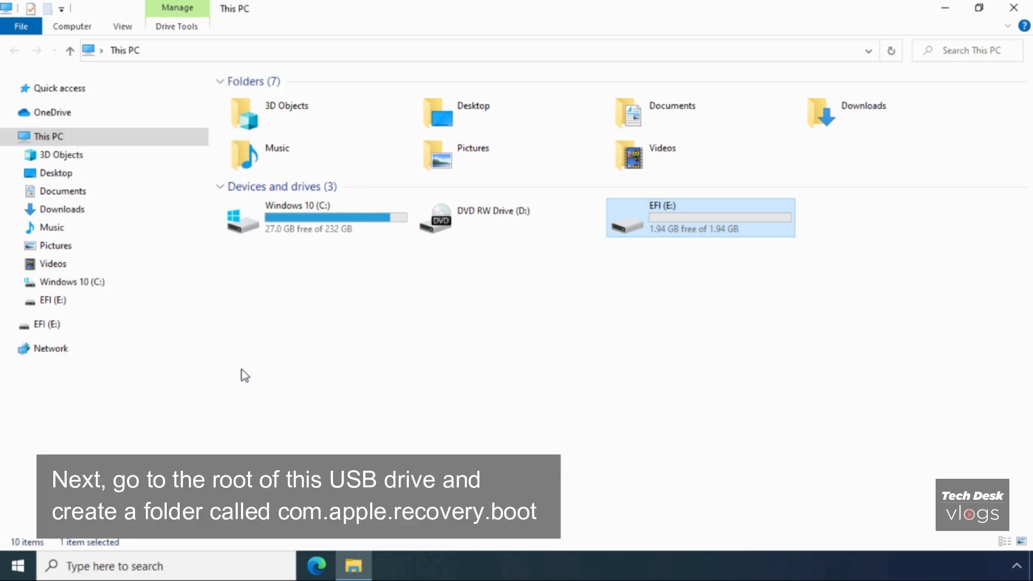
Snap the This PC window to the half of the screen that leaves the desktop files visible, and open the EFI (E:) drive
key("super+Left")
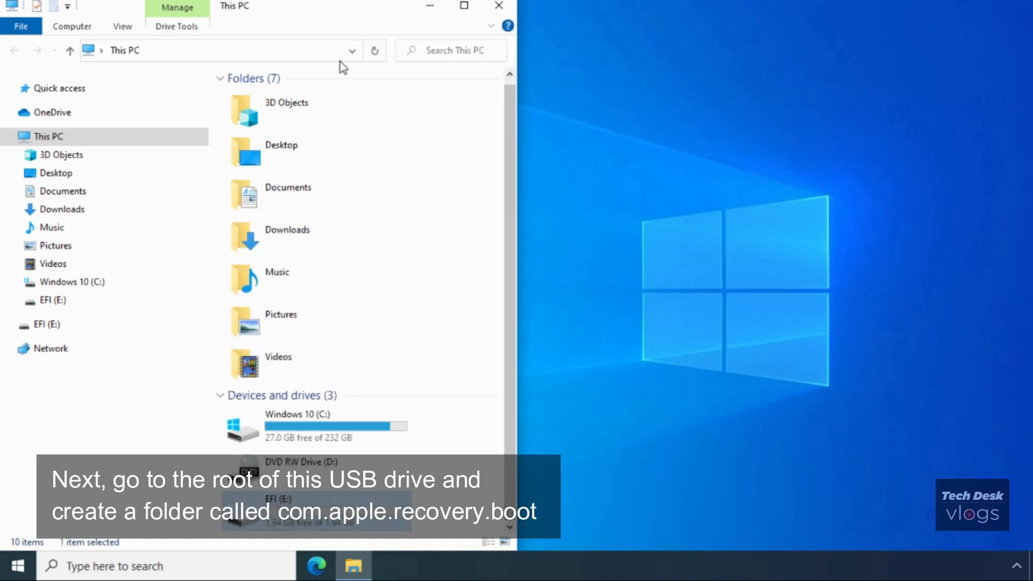
key("super+Right")
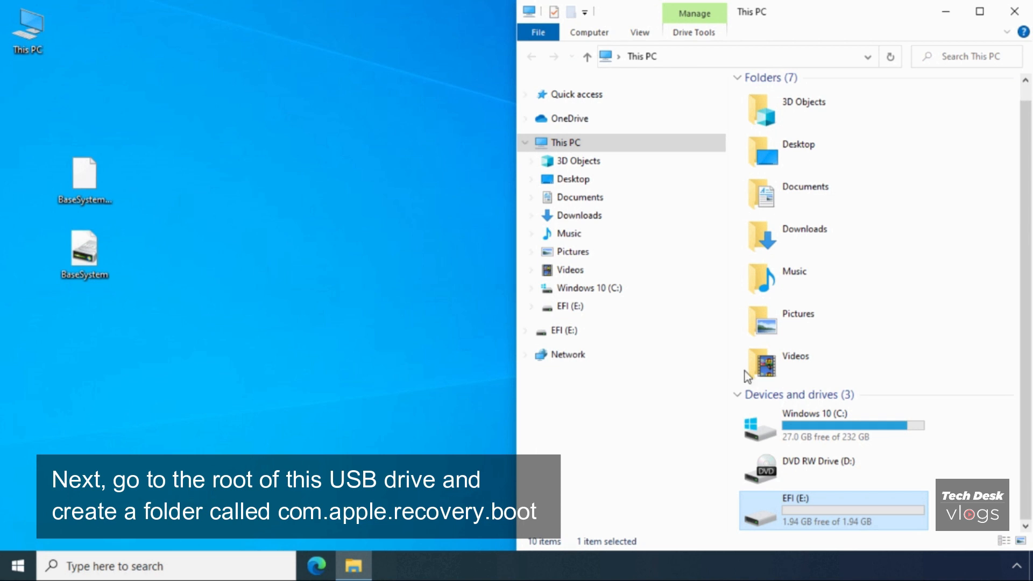
double_click(861, 498)
Create a new folder named com.apple.recovery.boot on the desktop
right_click(250, 235)
mouse_move(232, 396)
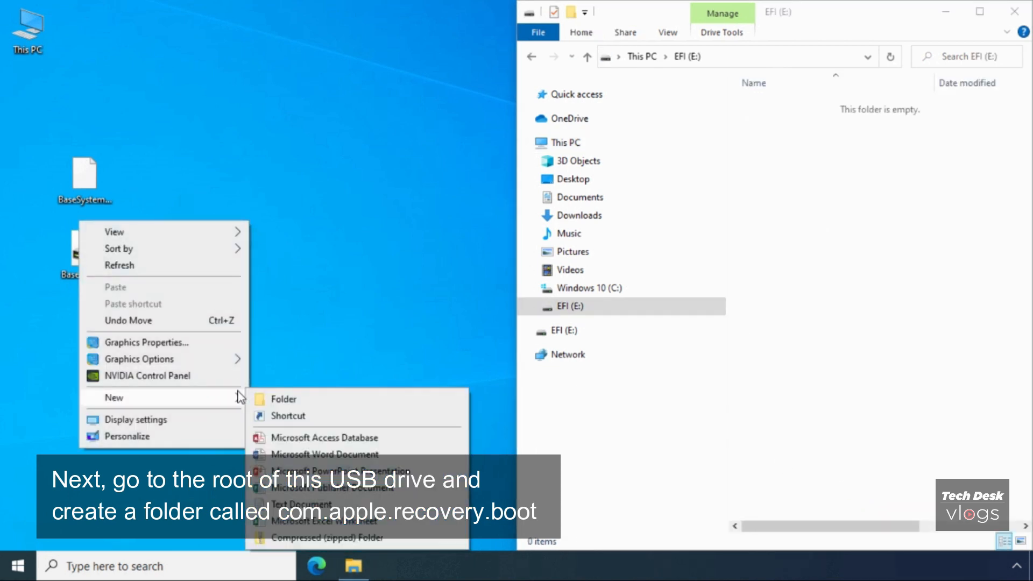
left_click(282, 398)
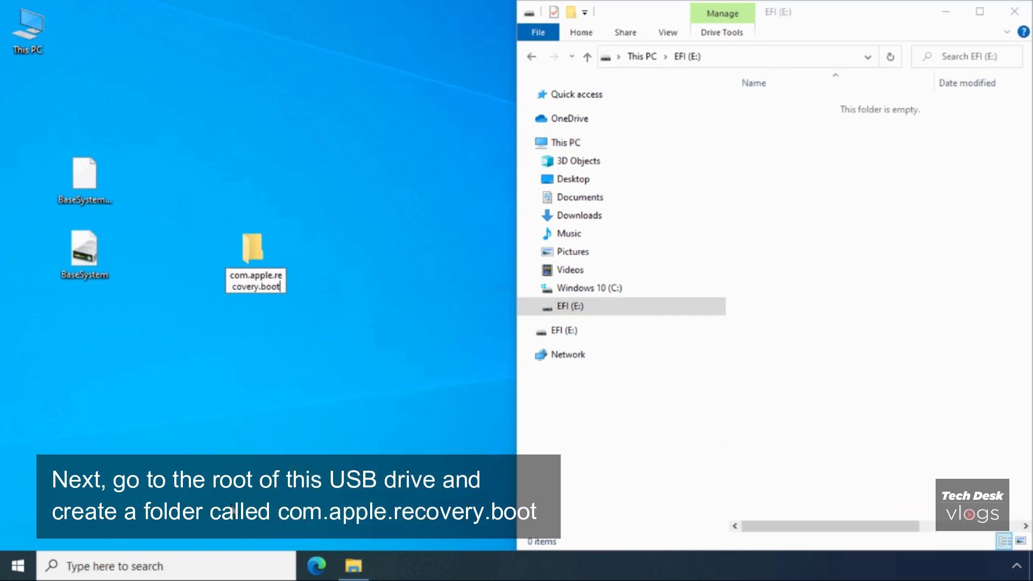
key("Return")
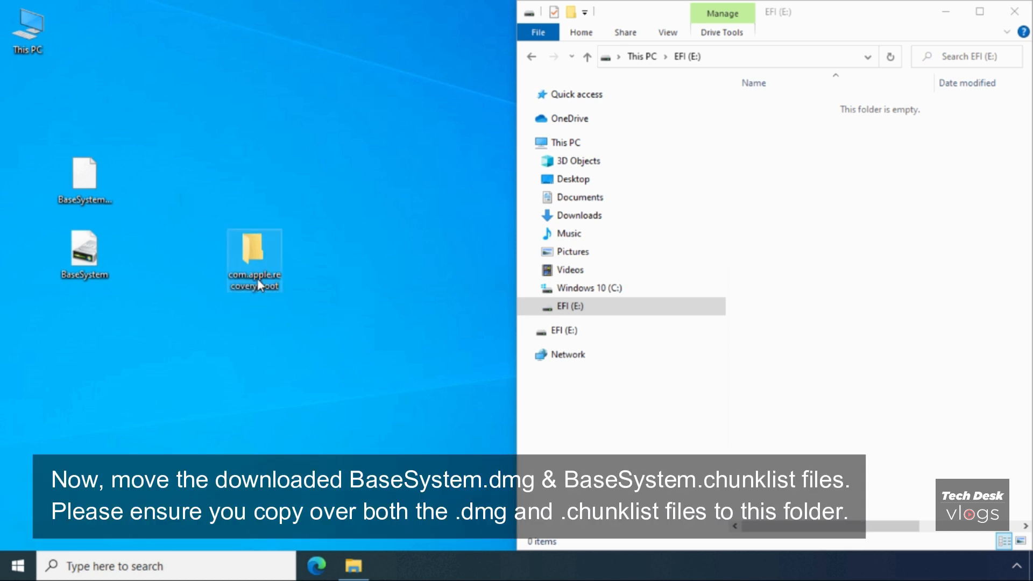
Open the com.apple.recovery.boot folder and shrink and move its window between the desktop files and the EFI drive window
right_click(257, 279)
left_click(244, 258)
left_click(978, 8)
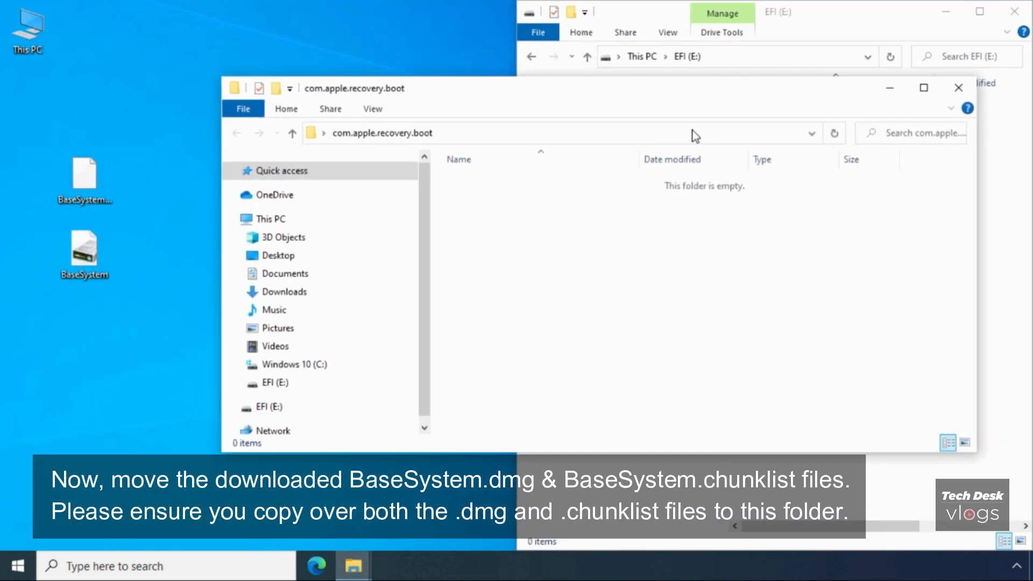
left_click_drag(976, 178, 590, 183)
left_click_drag(433, 197, 275, 197)
left_click_drag(392, 97, 288, 134)
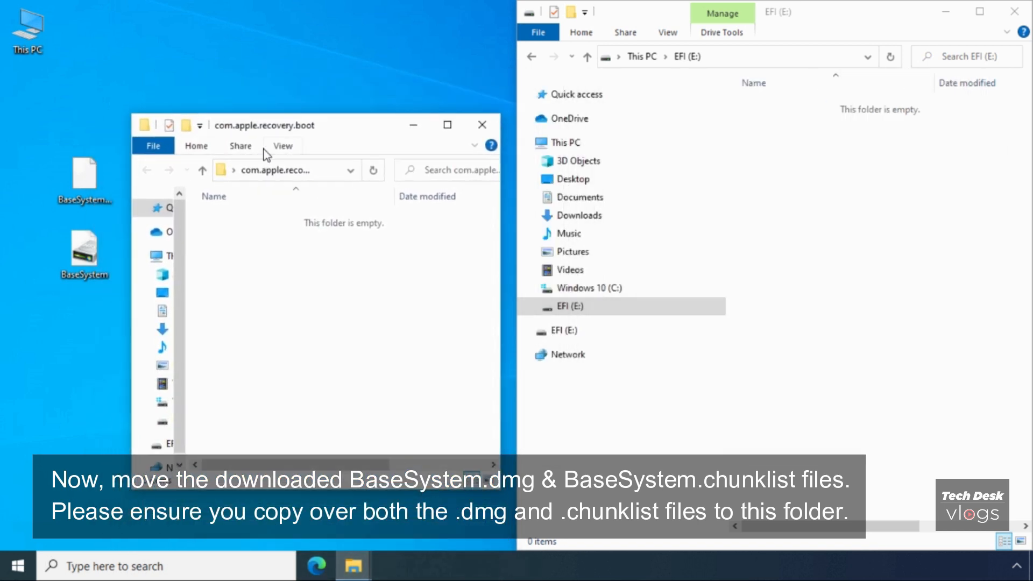
Copy the BaseSystem.chunklist and BaseSystem disk image files from the desktop into com.apple.recovery.boot, then close that folder window
left_click_drag(30, 164, 105, 273)
right_click(89, 194)
left_click(78, 337)
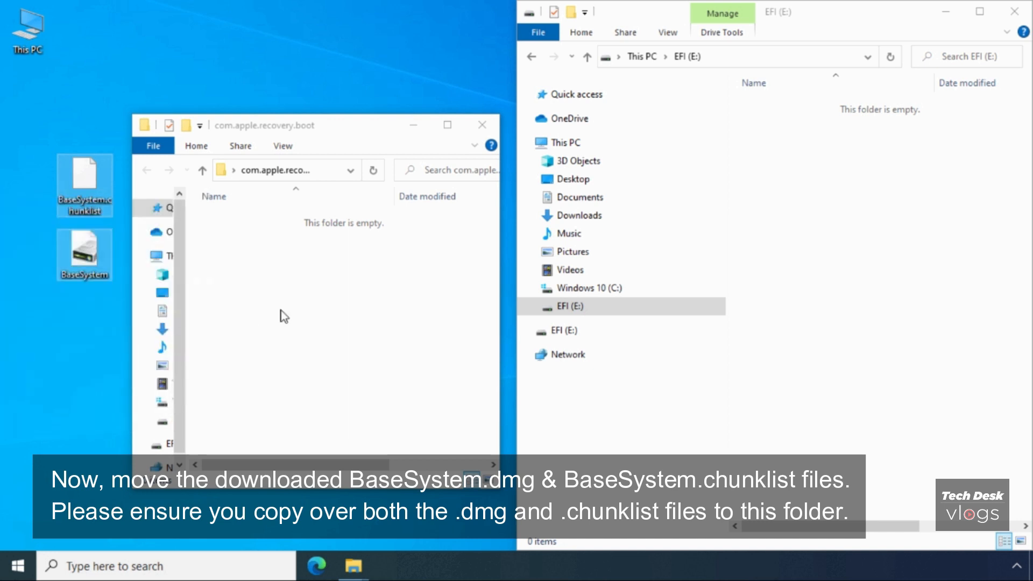
right_click(280, 309)
left_click(239, 416)
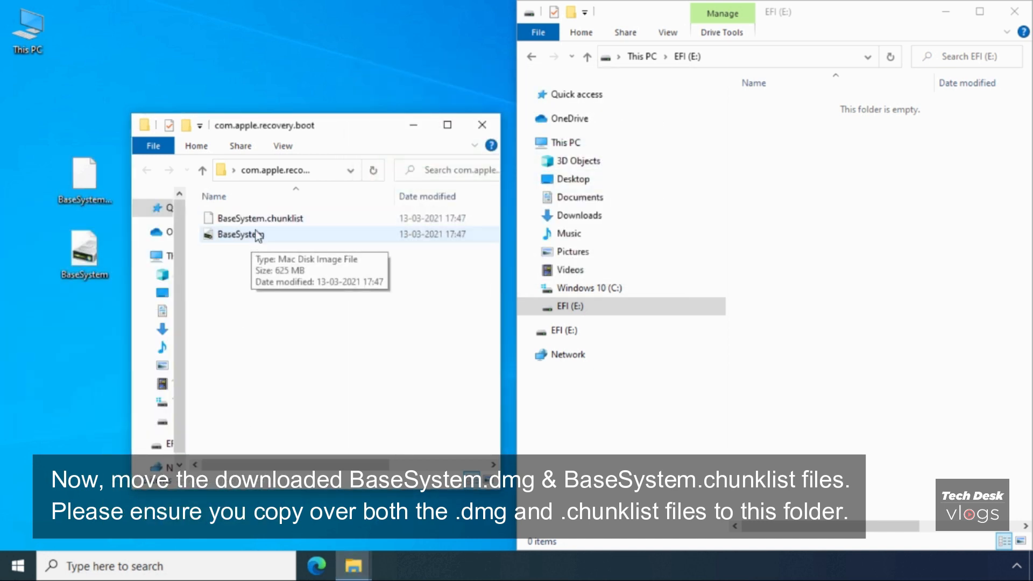
left_click(482, 126)
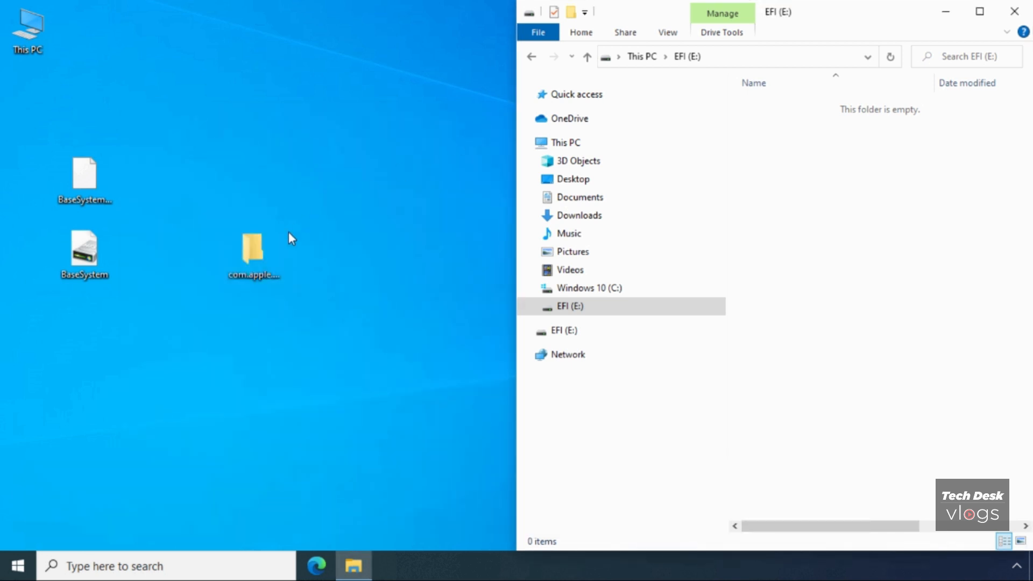
Move the com.apple.recovery.boot folder from the desktop to the root of the EFI (E:) drive, narrowing that window's navigation pane
right_click(263, 255)
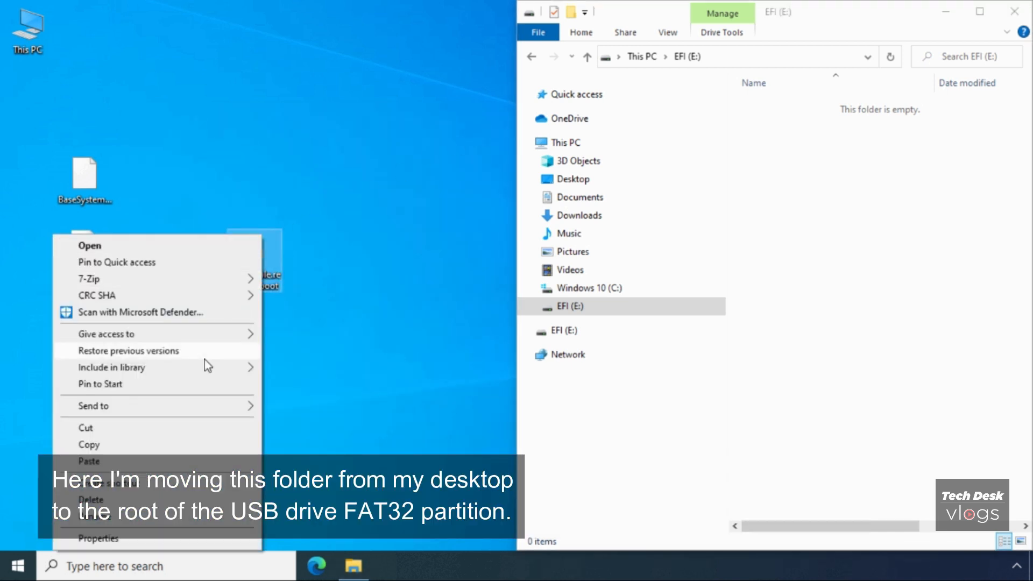
left_click(206, 427)
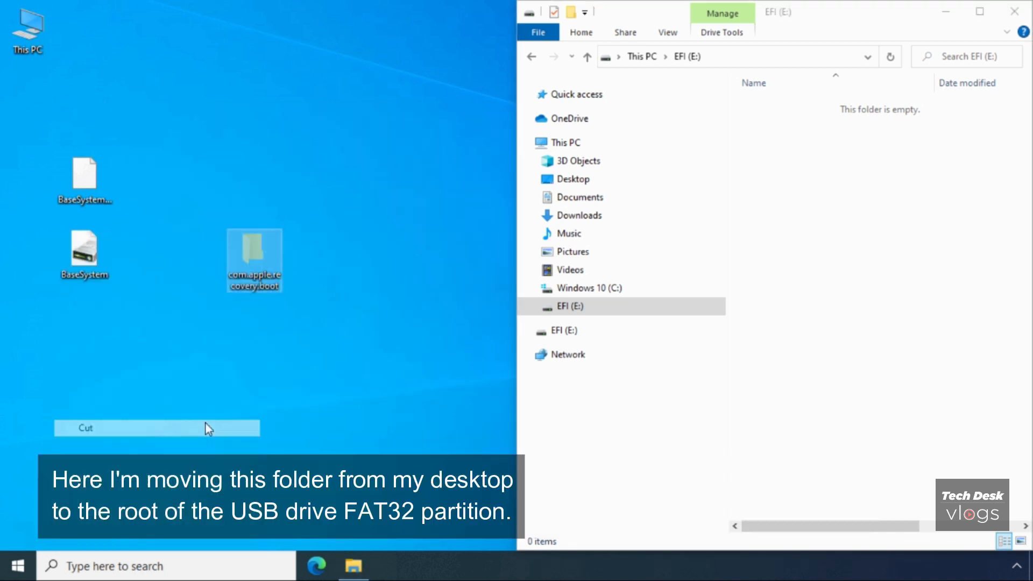
left_click(858, 273)
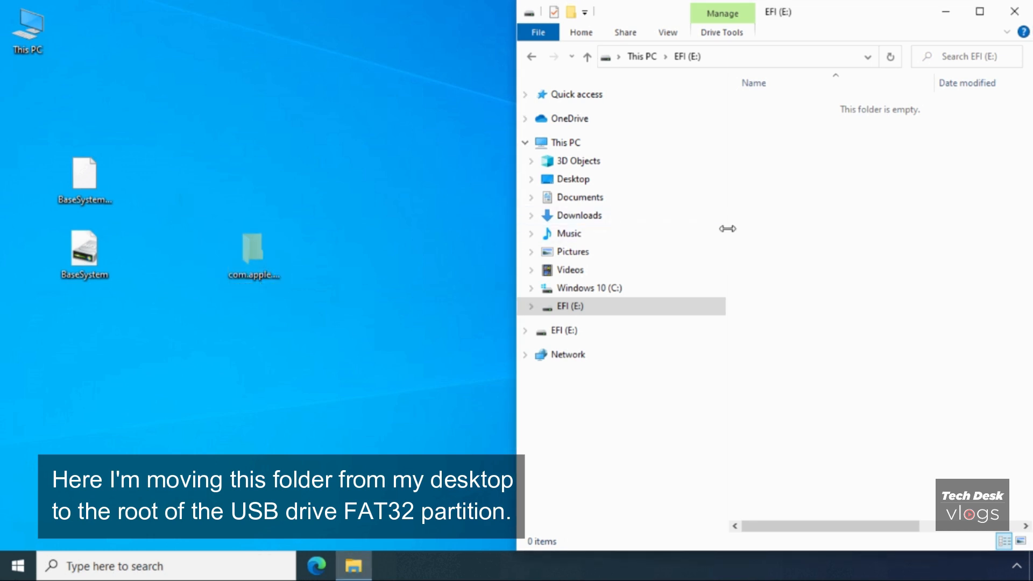
left_click_drag(728, 228, 564, 234)
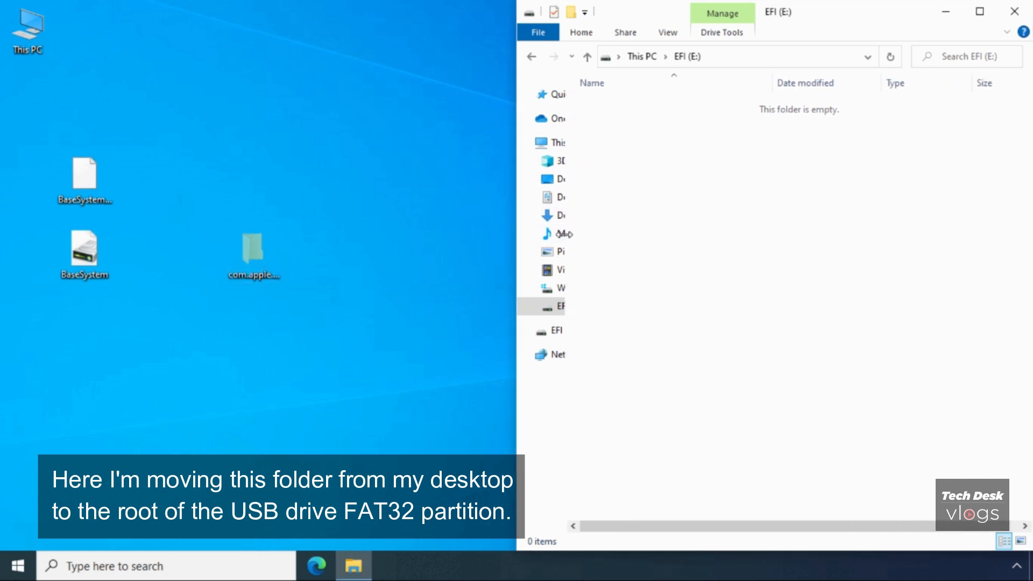
right_click(727, 237)
left_click(689, 340)
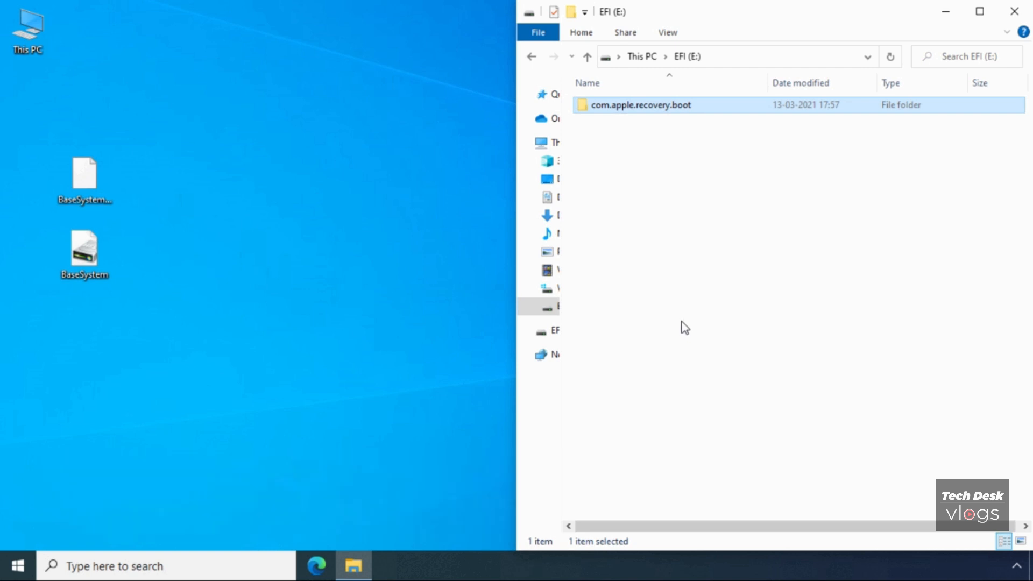
left_click(701, 239)
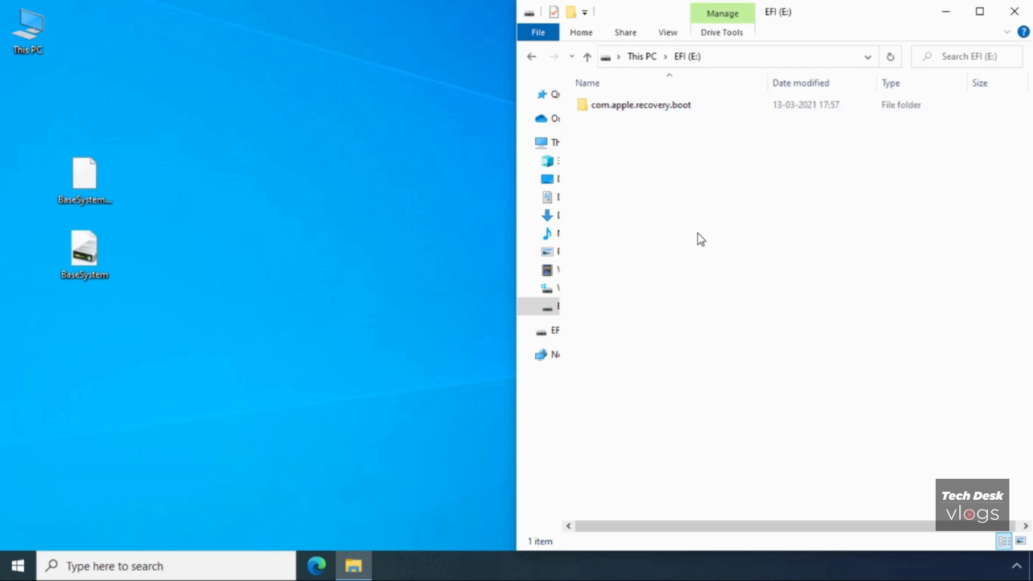
Check the two BaseSystem files inside com.apple.recovery.boot on the EFI drive, then return to the drive's root
double_click(674, 110)
left_click(674, 108)
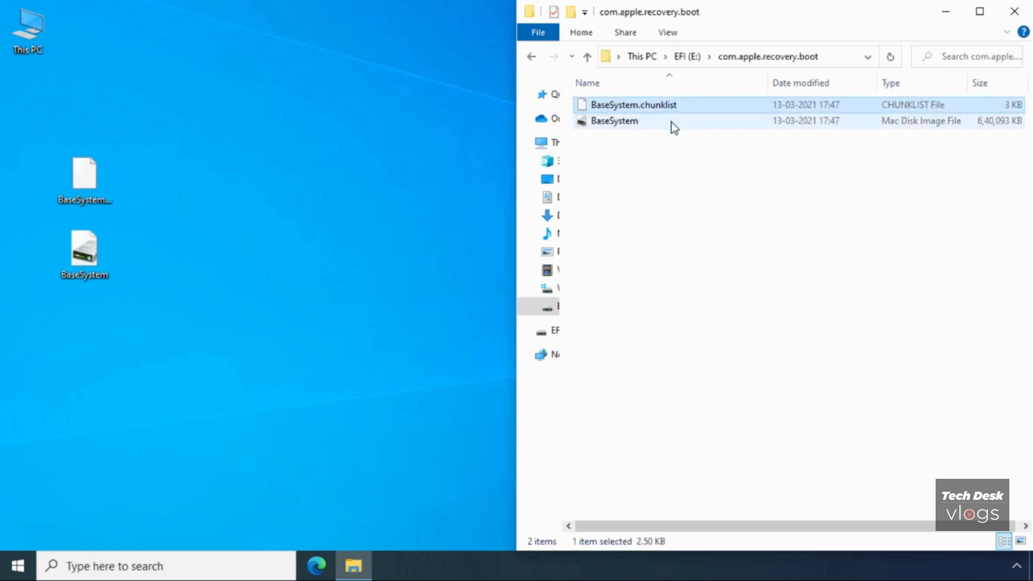
left_click(665, 126)
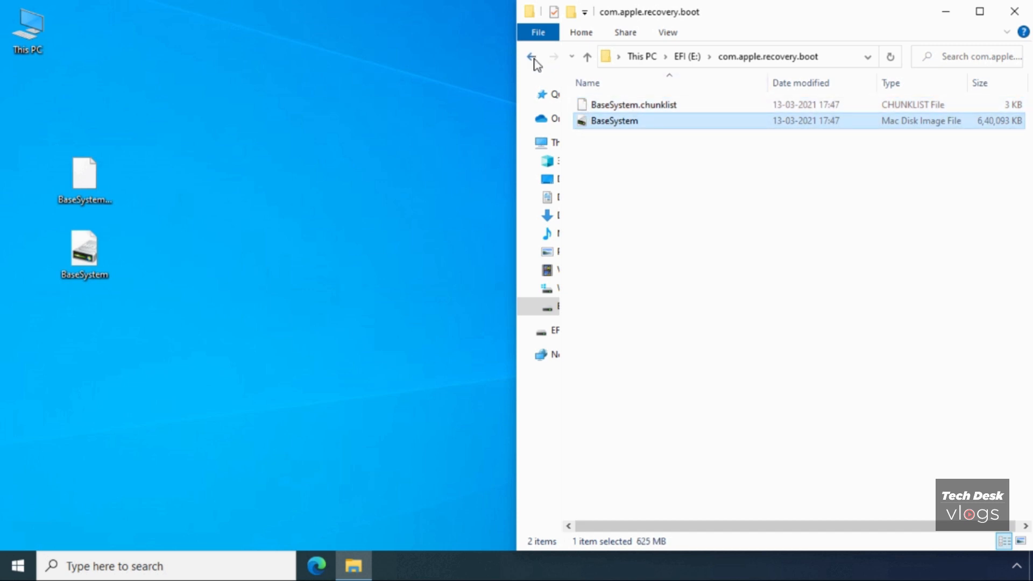
left_click(532, 58)
left_click(651, 105)
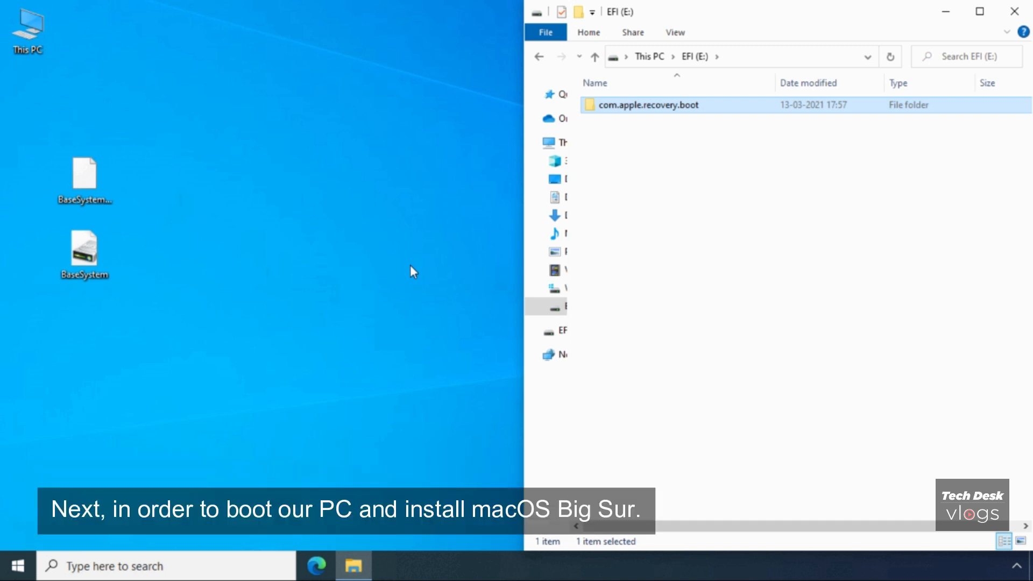
Bring back the EFI drive window, widen its navigation pane, go to Downloads and open the preconfigured EFI folder
left_click(365, 559)
left_click(364, 561)
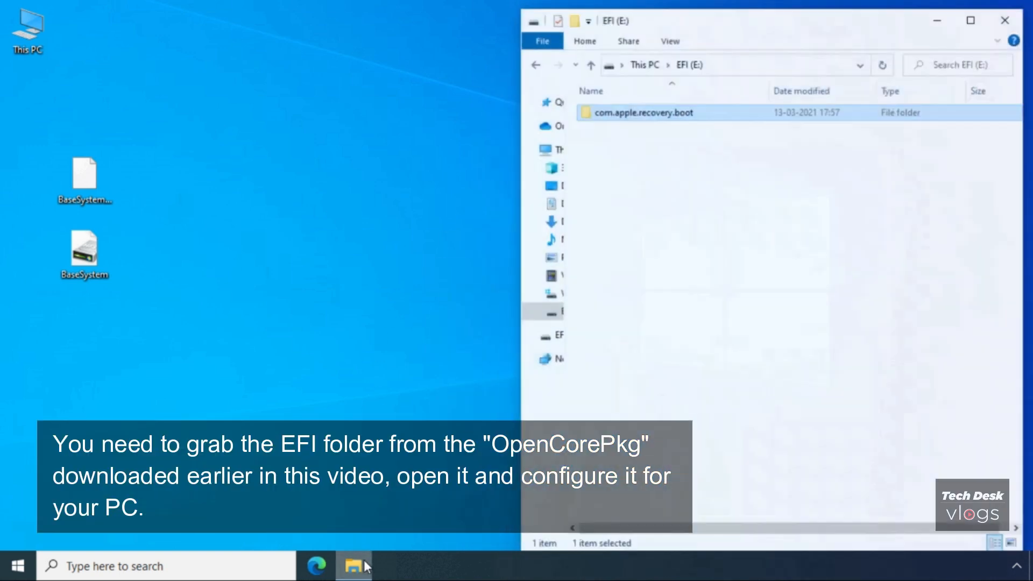
left_click_drag(521, 278, 452, 276)
left_click(366, 223)
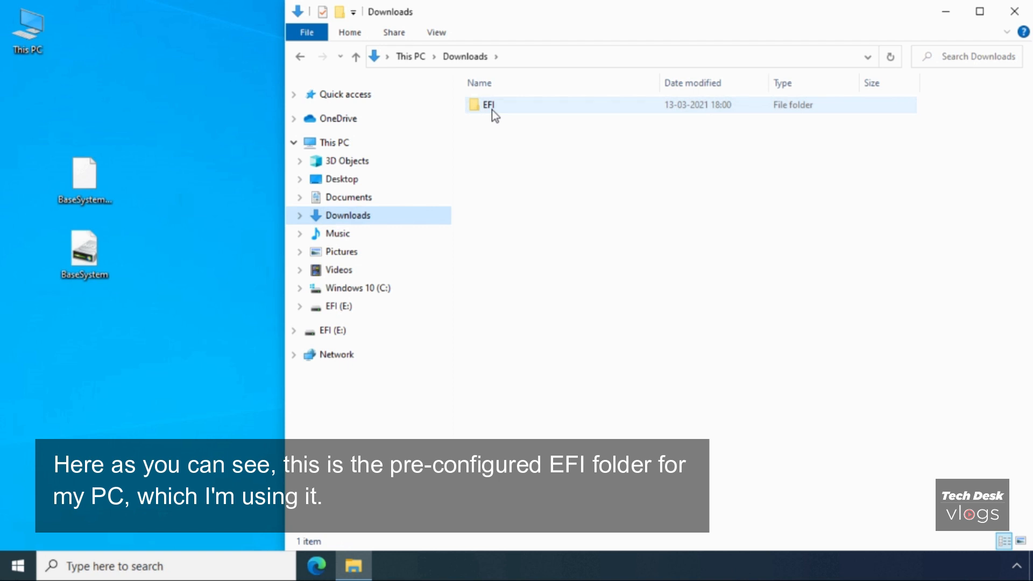
left_click(491, 109)
double_click(491, 109)
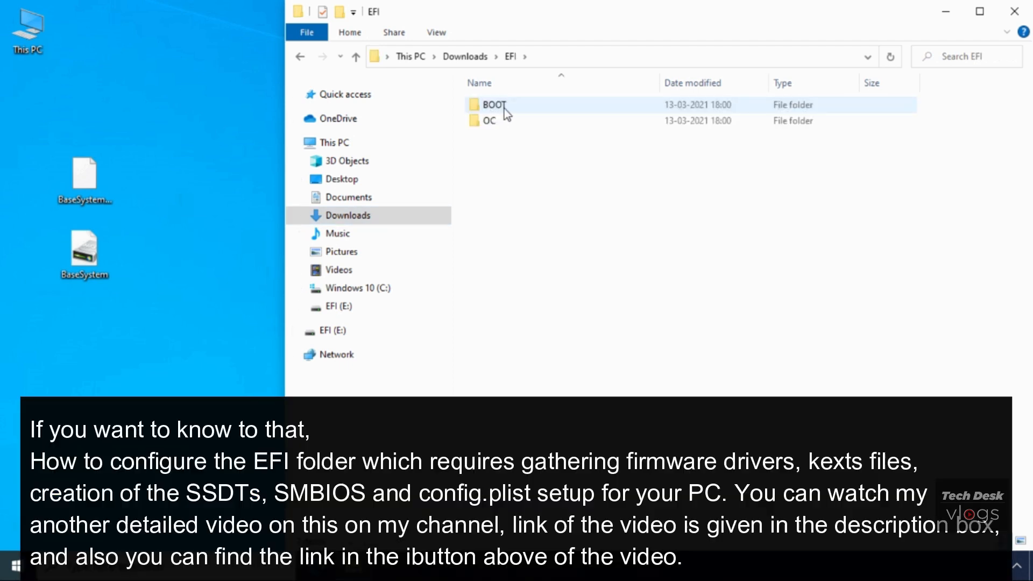
Examine the EFI folder's BOOT subfolder and the Drivers, Kexts, Resources and Tools folders inside OC
double_click(505, 109)
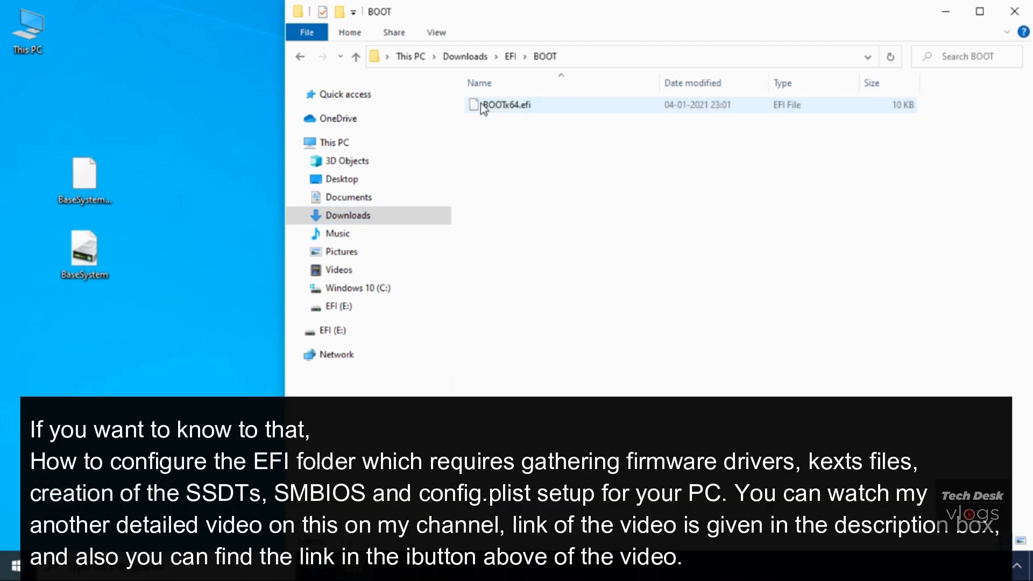
left_click(355, 58)
double_click(509, 122)
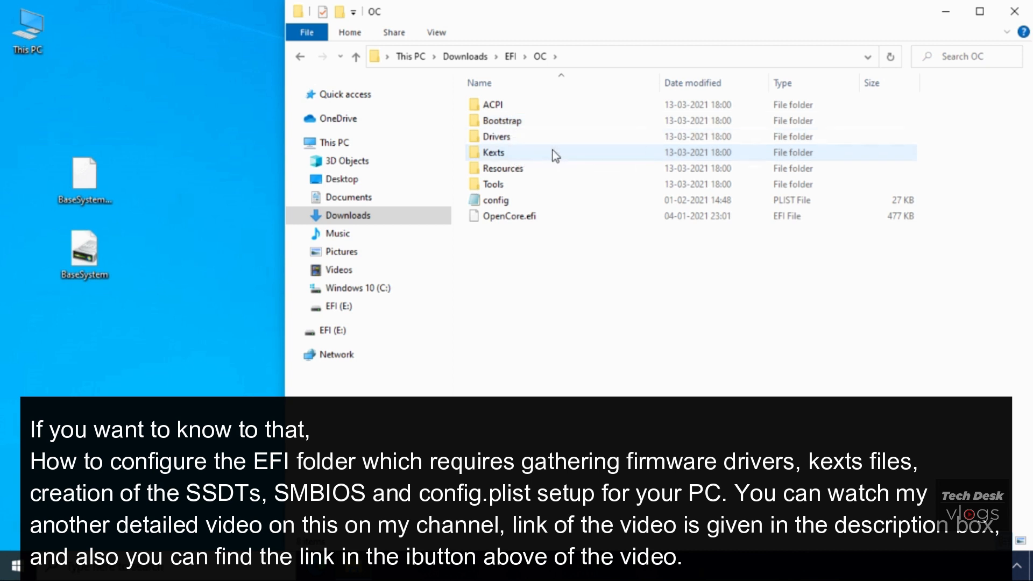
double_click(556, 137)
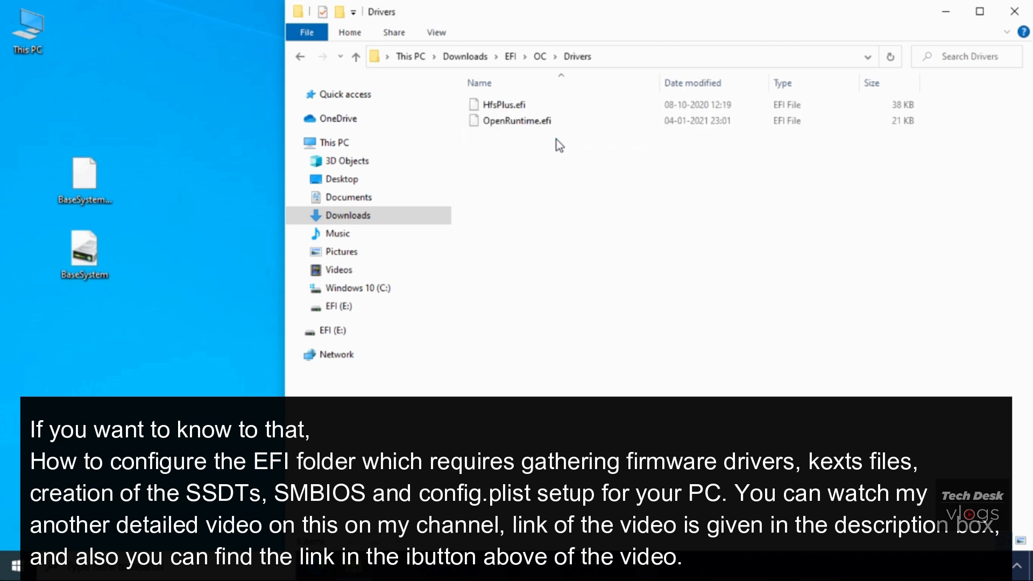
left_click(301, 59)
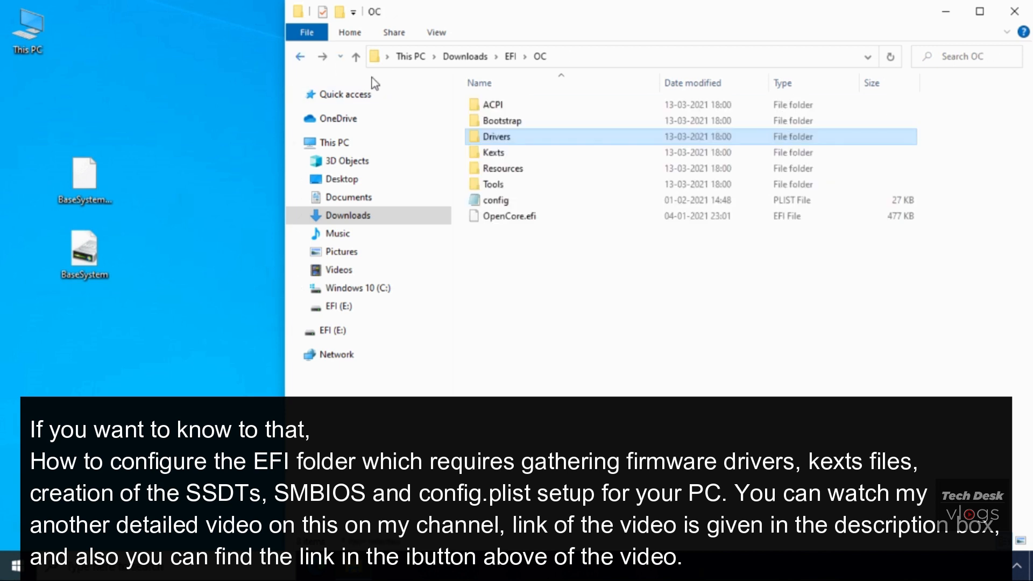
double_click(518, 152)
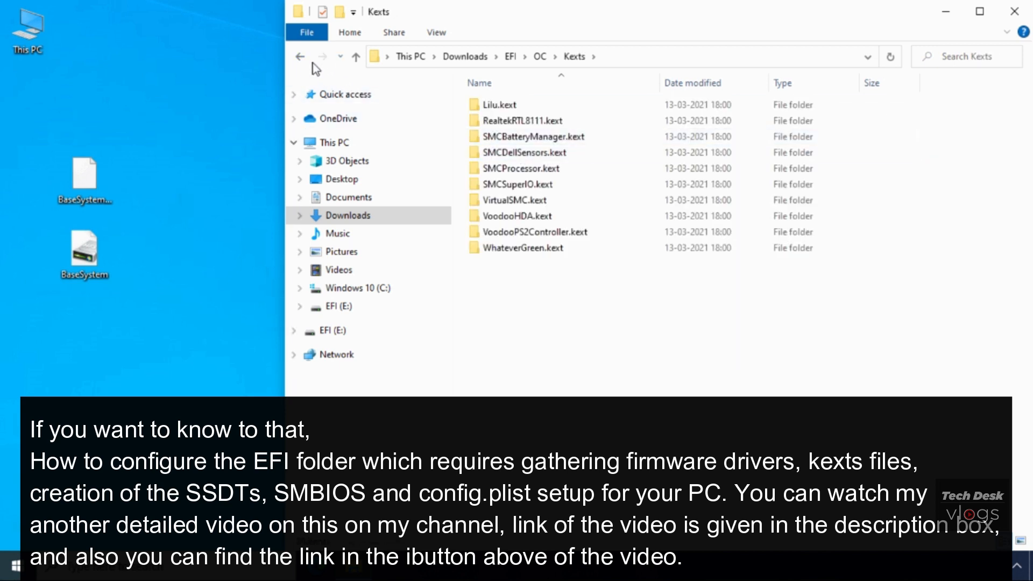
left_click(303, 58)
double_click(531, 164)
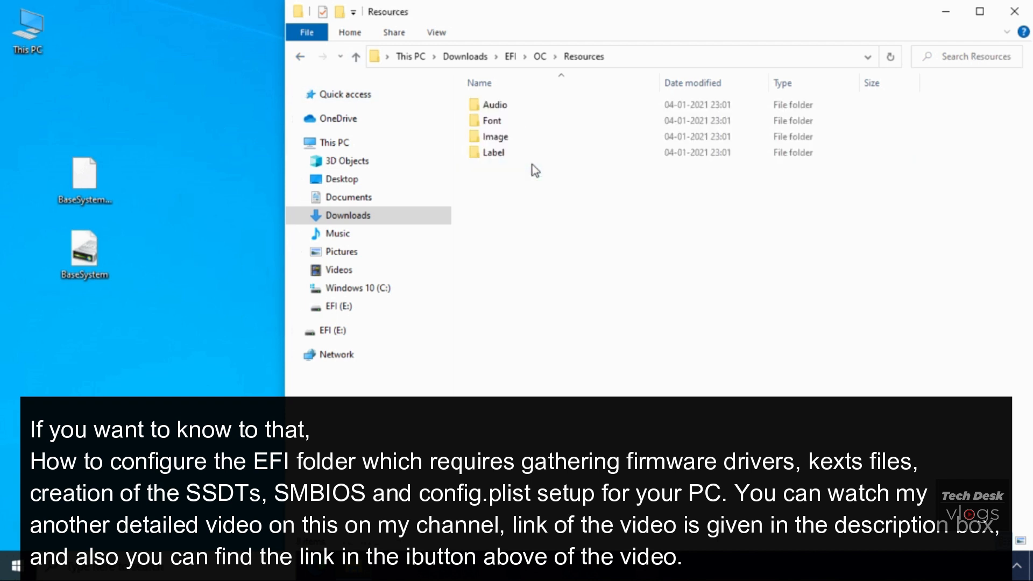
left_click(300, 58)
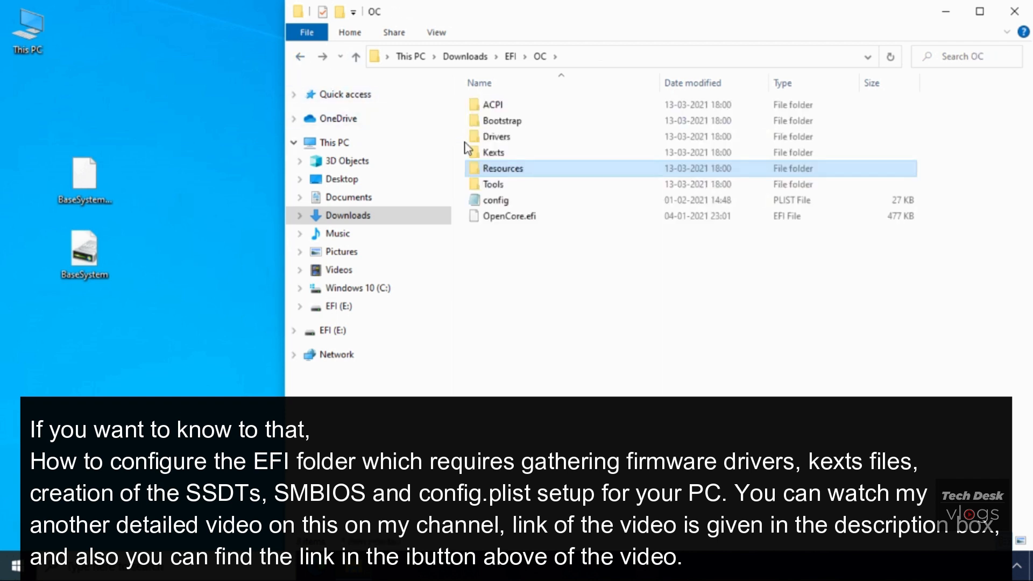
double_click(515, 185)
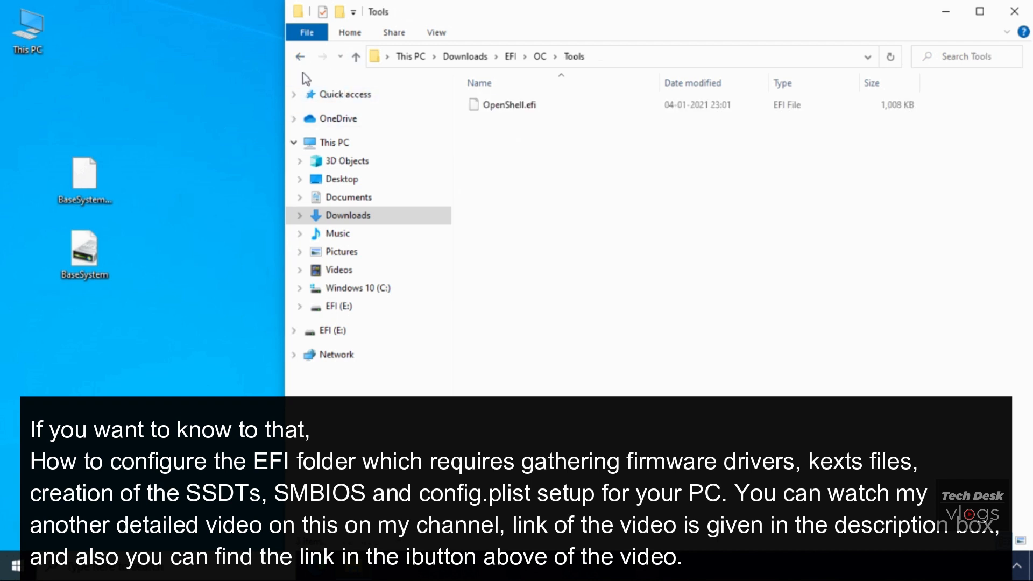
left_click(301, 56)
Check config and OpenCore.efi in OC plus its Bootstrap and ACPI folders, returning to Downloads
left_click(522, 200)
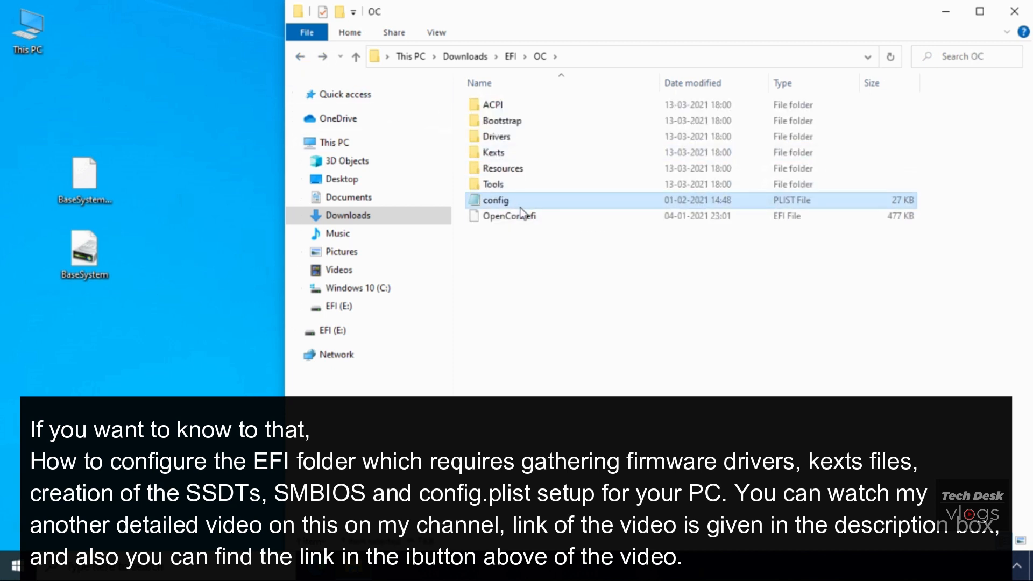
left_click(522, 215)
double_click(543, 121)
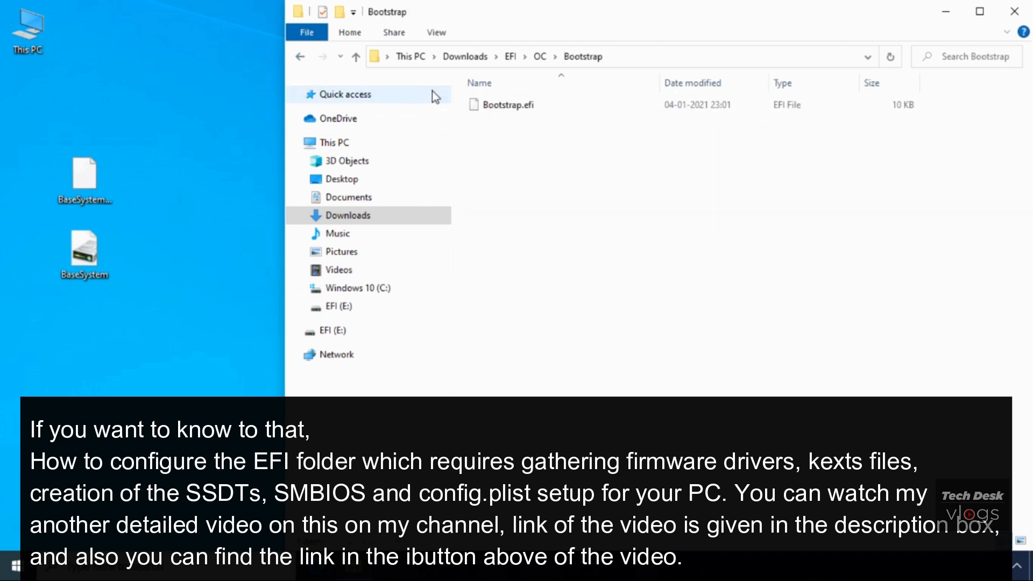
left_click(301, 57)
double_click(518, 105)
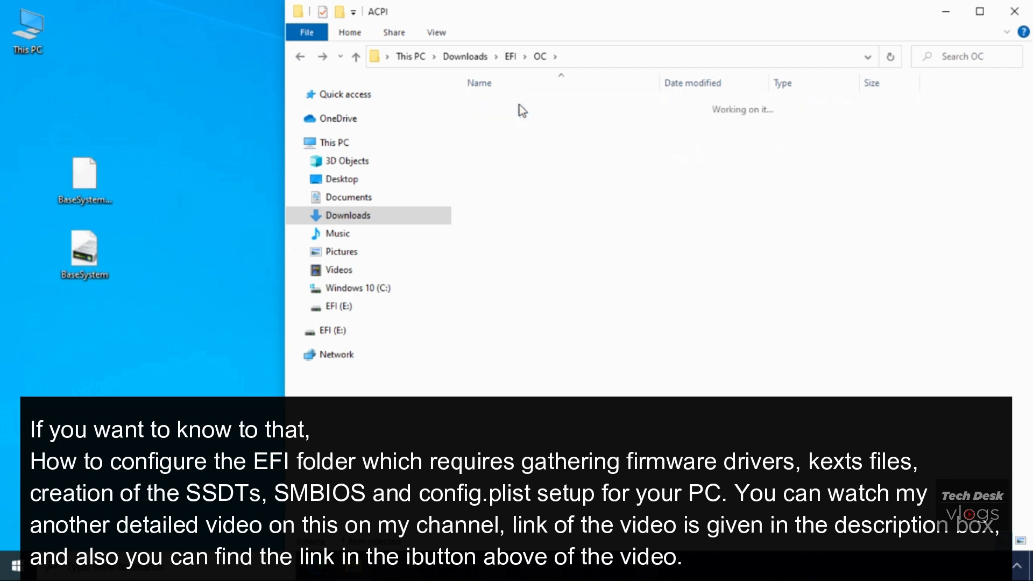
left_click(302, 57)
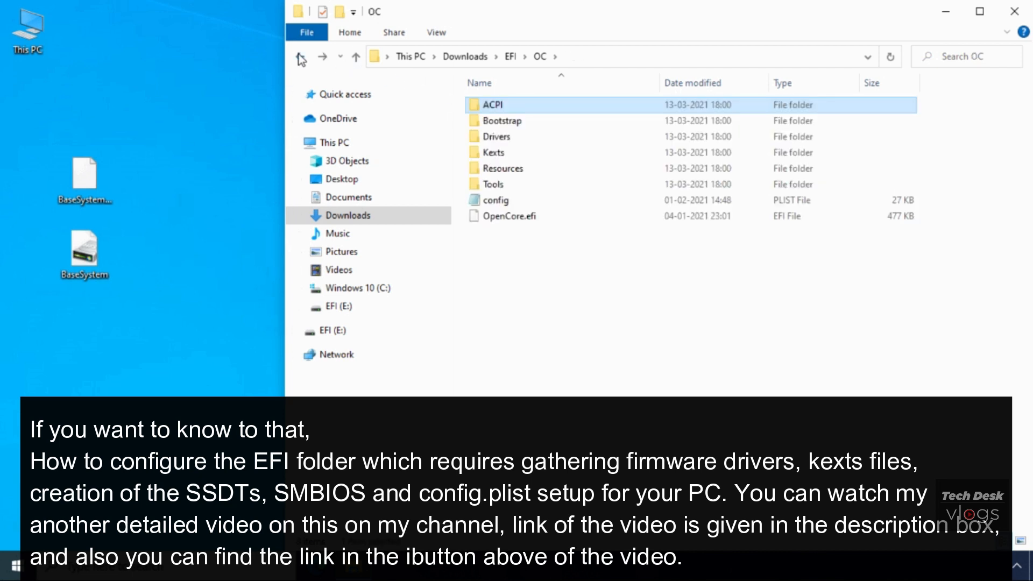
left_click(301, 57)
left_click(301, 58)
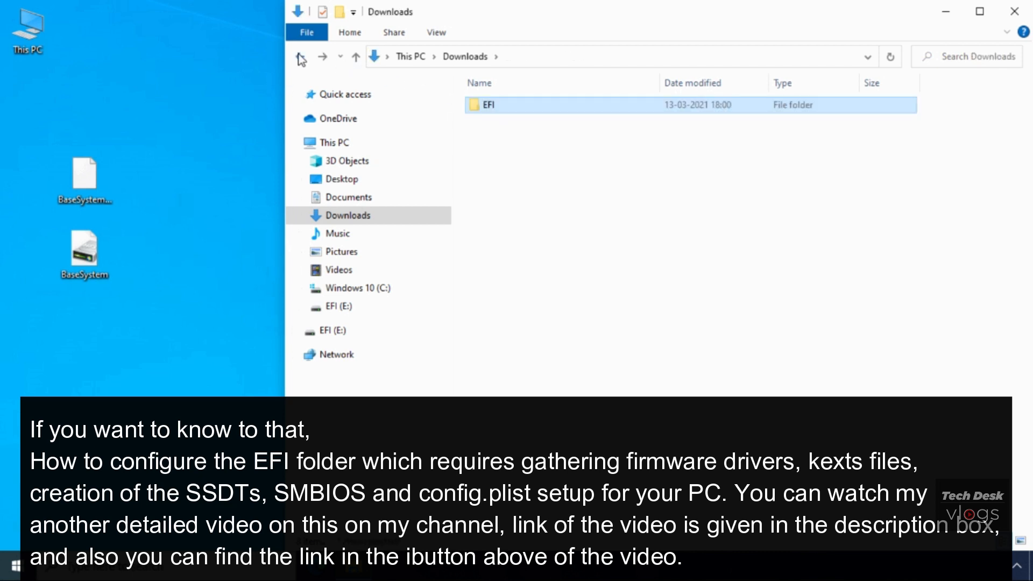
Copy the EFI folder from Downloads to the root of the EFI (E:) drive beside com.apple.recovery.boot
mouse_move(517, 102)
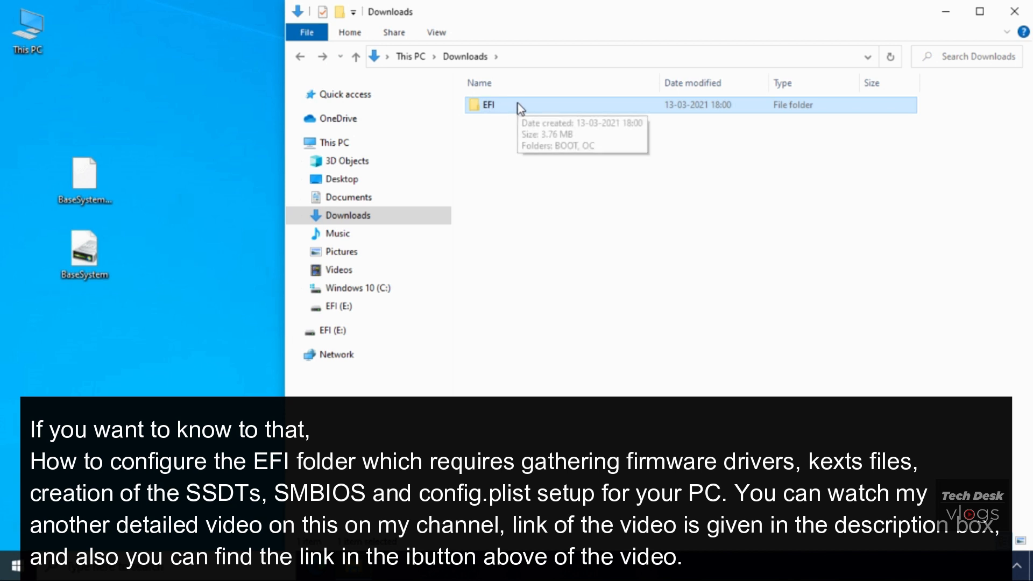
right_click(517, 102)
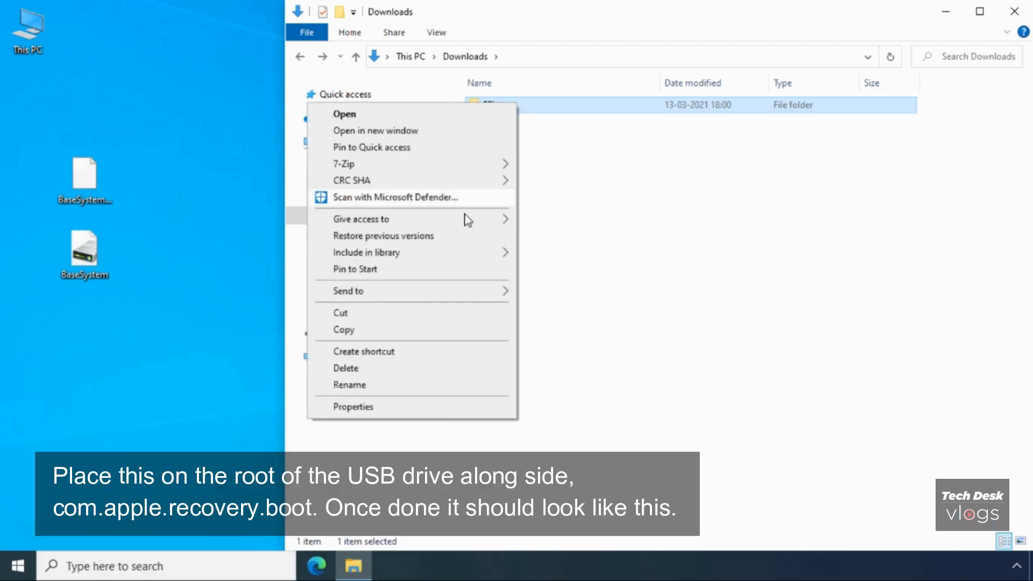
left_click(459, 328)
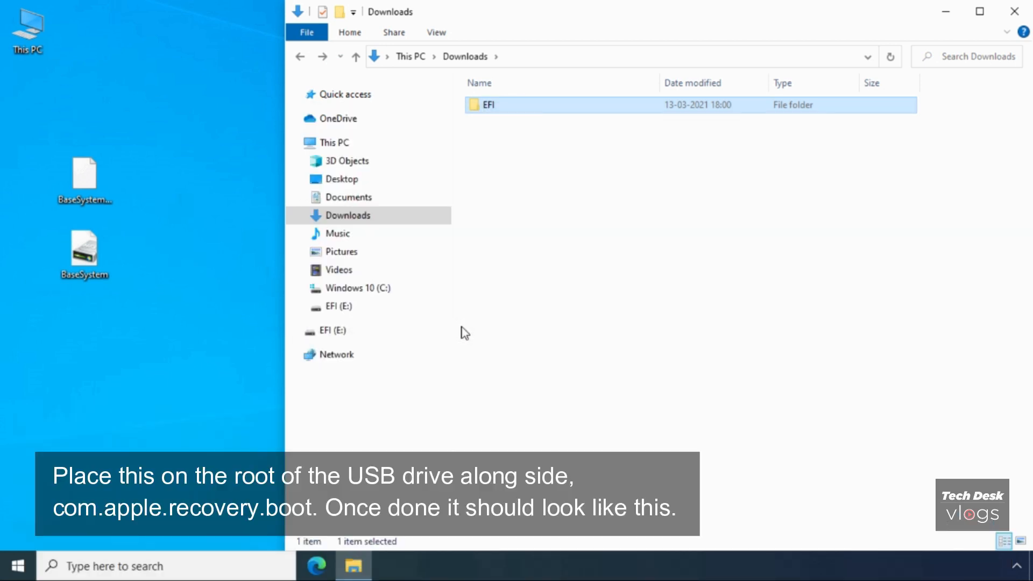
left_click(363, 309)
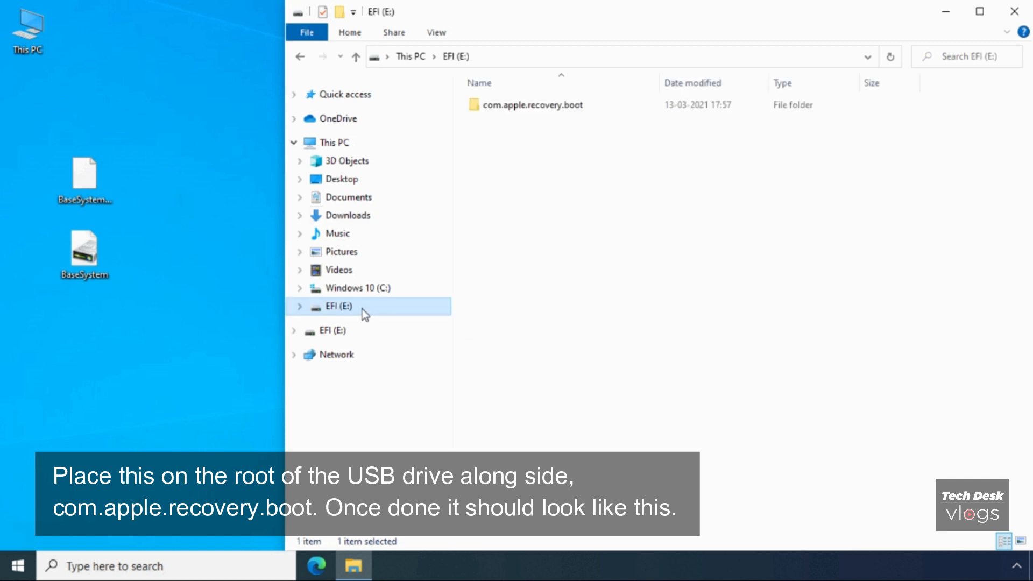
right_click(551, 215)
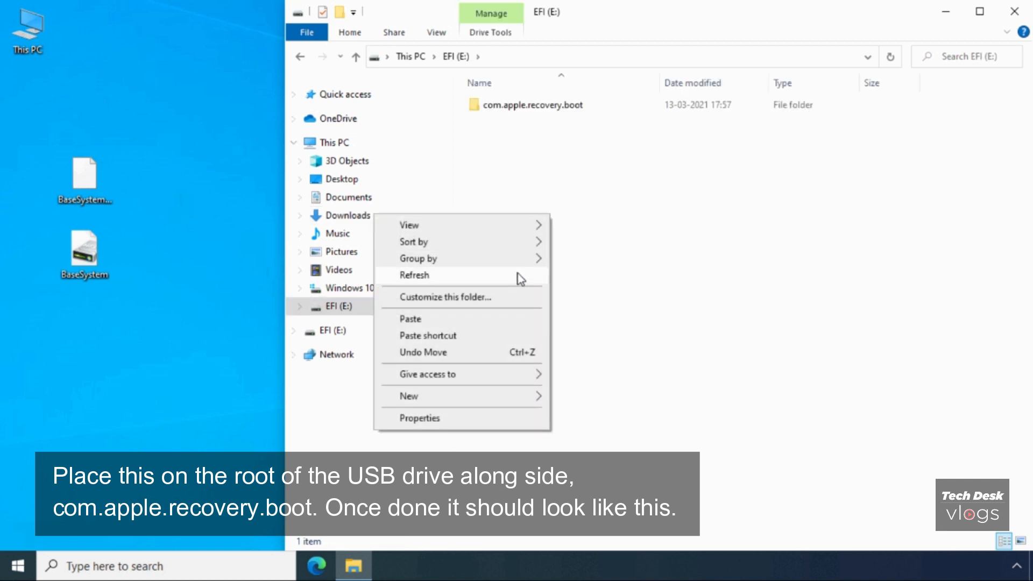
left_click(511, 318)
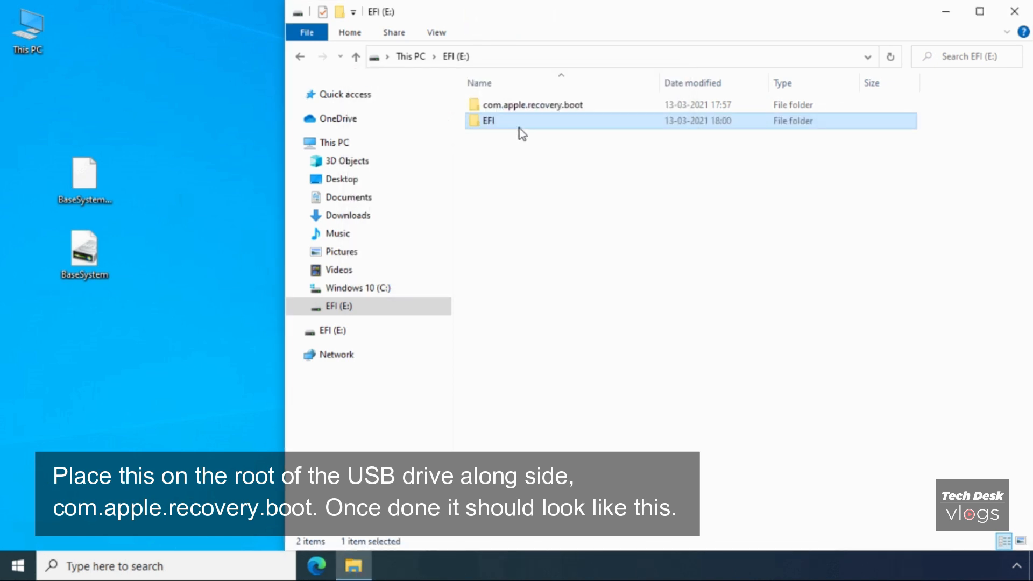
left_click(521, 109)
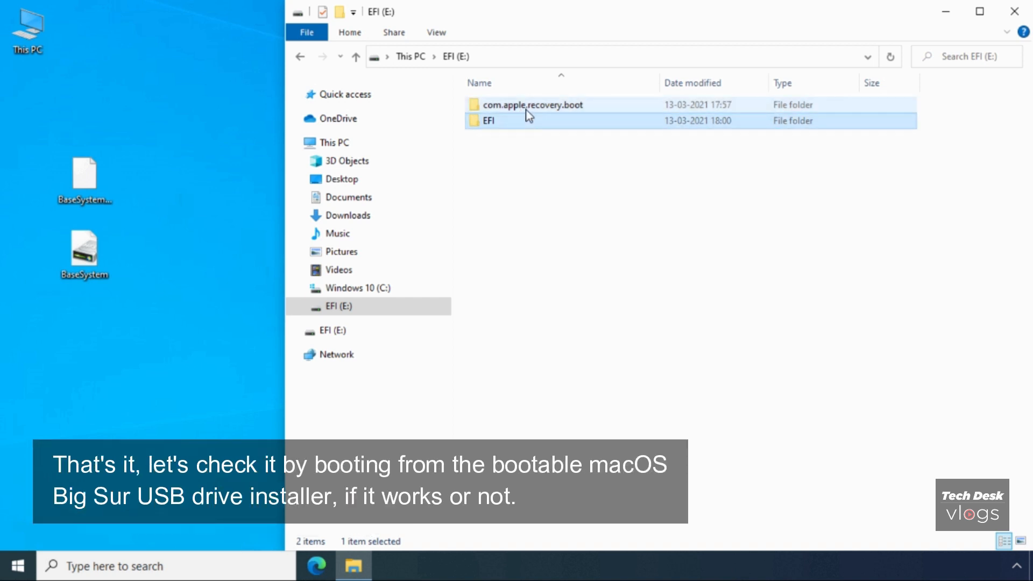
left_click(711, 283)
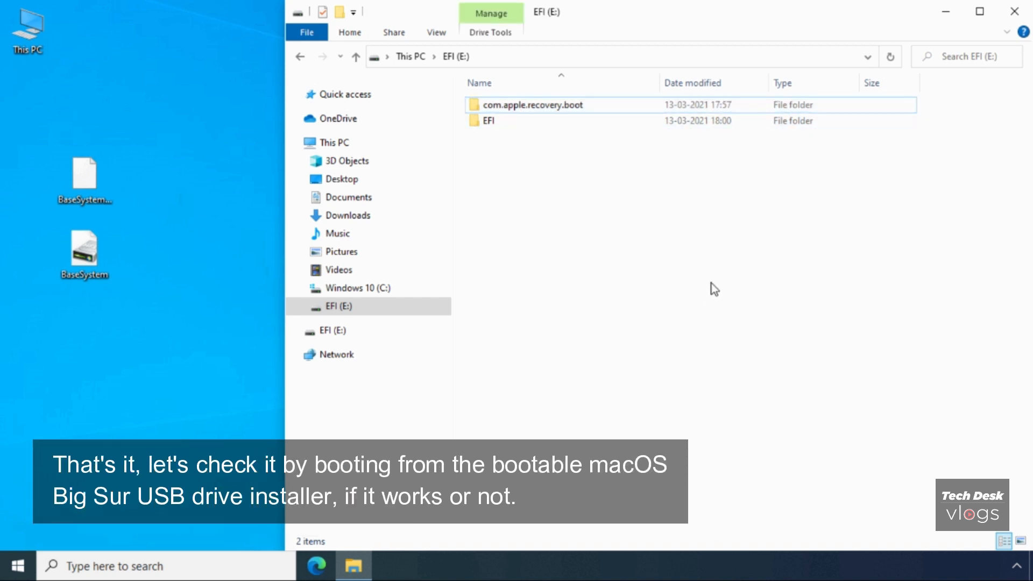
Close the EFI drive window and restart the computer
left_click(1023, 14)
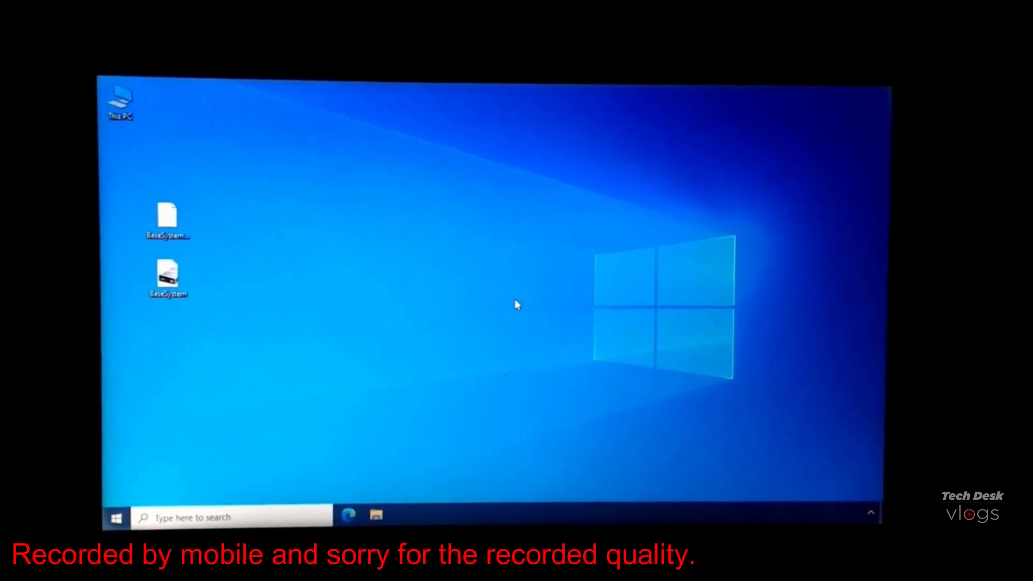
right_click(117, 517)
mouse_move(253, 484)
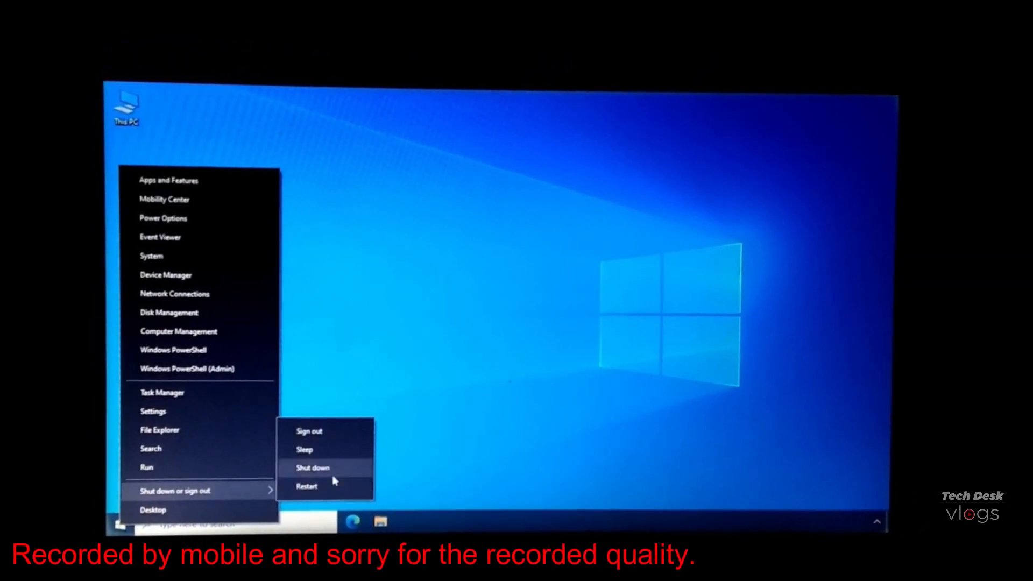
left_click(334, 485)
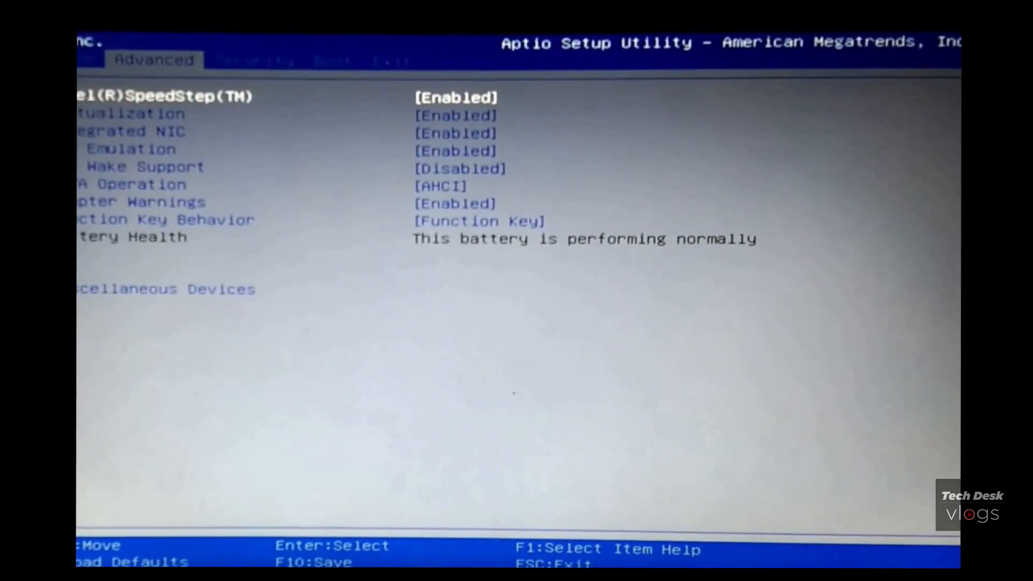
Check the SATA Operation mode among the advanced settings of the Aptio Setup Utility
key("Down")
key("Down")
key("Down")
key("Down")
key("Down")
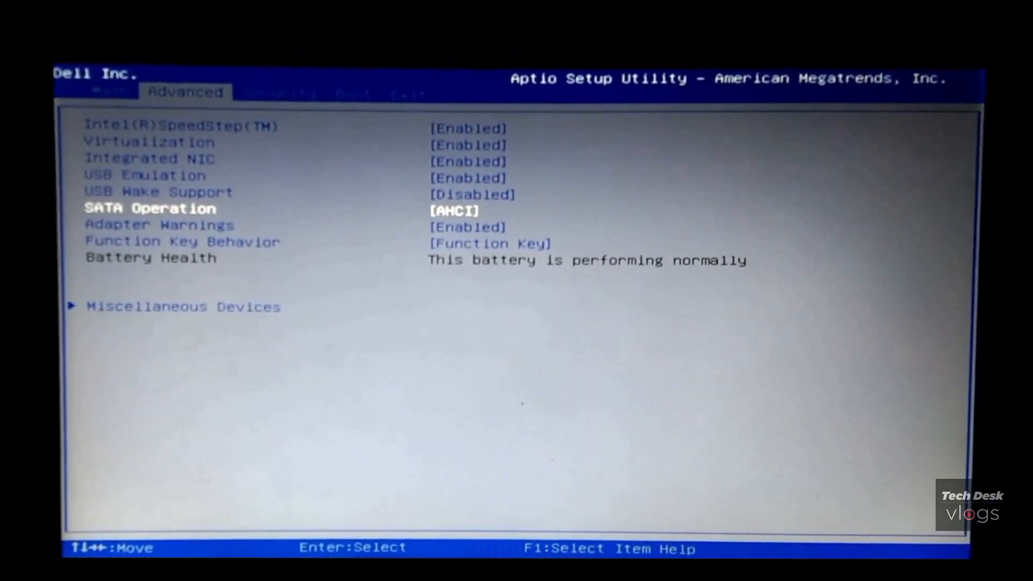
Check the Secure Boot and Boot List Option entries in the firmware's boot settings
key("Right")
key("Right")
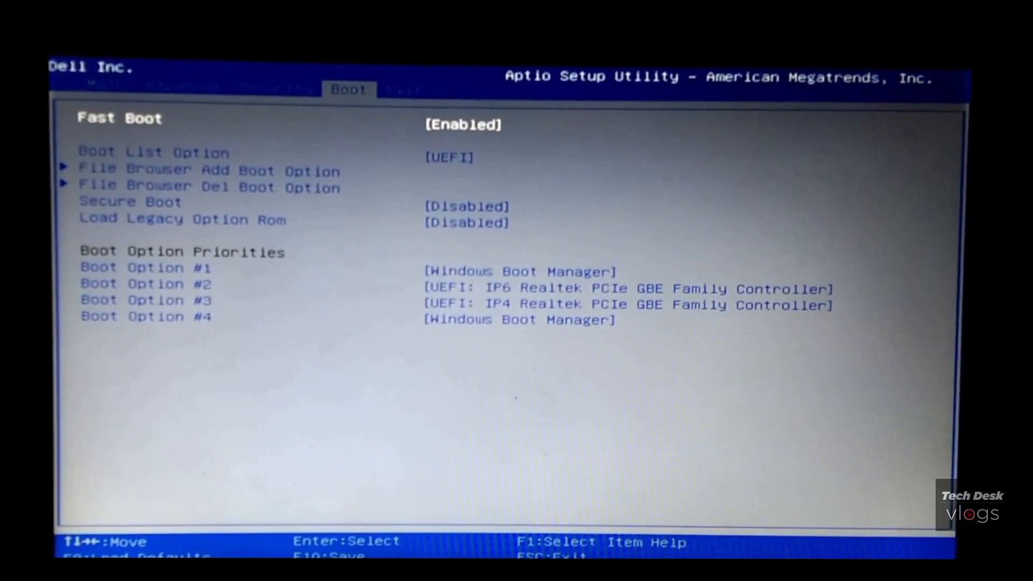
key("Down")
key("Down")
key("Down")
key("Down")
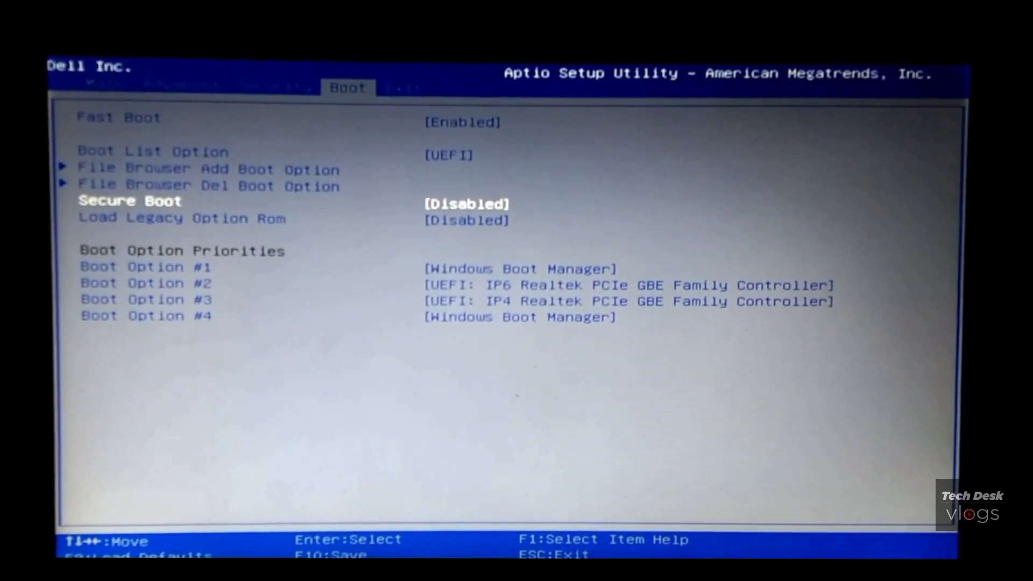
key("Up")
key("Up")
key("Up")
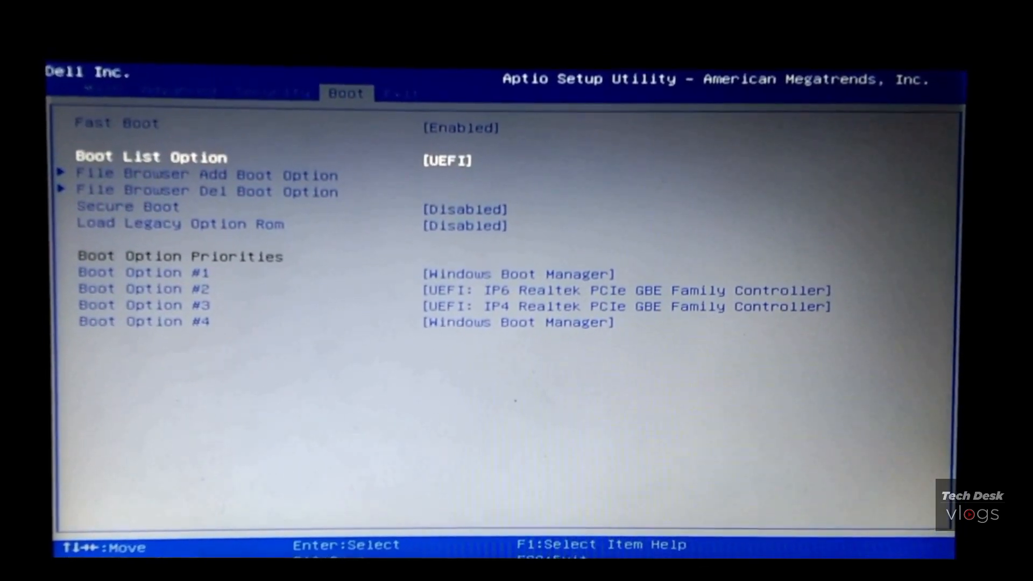
key("Return")
key("Escape")
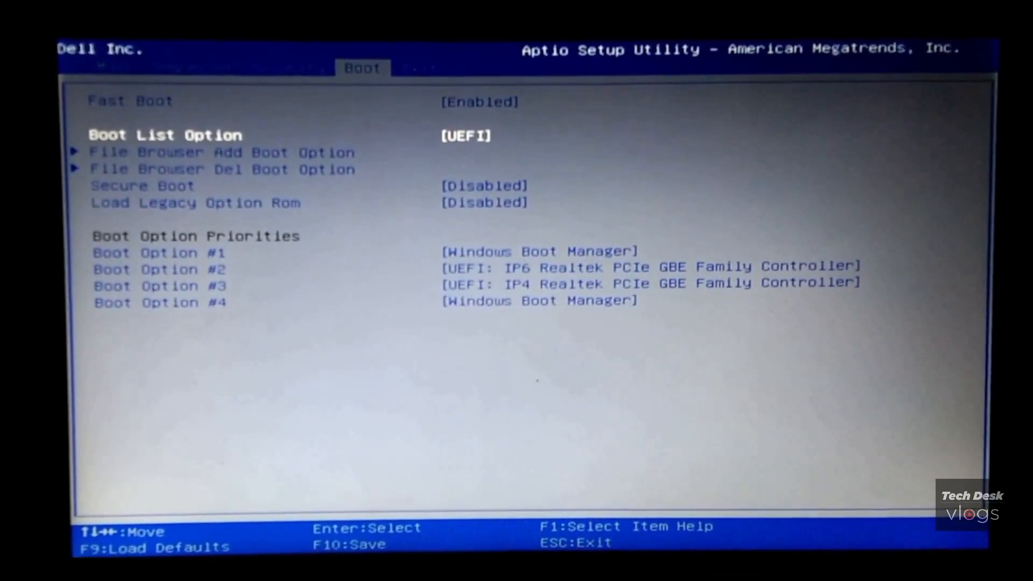
key("Down")
key("Return")
key("Down")
key("Return")
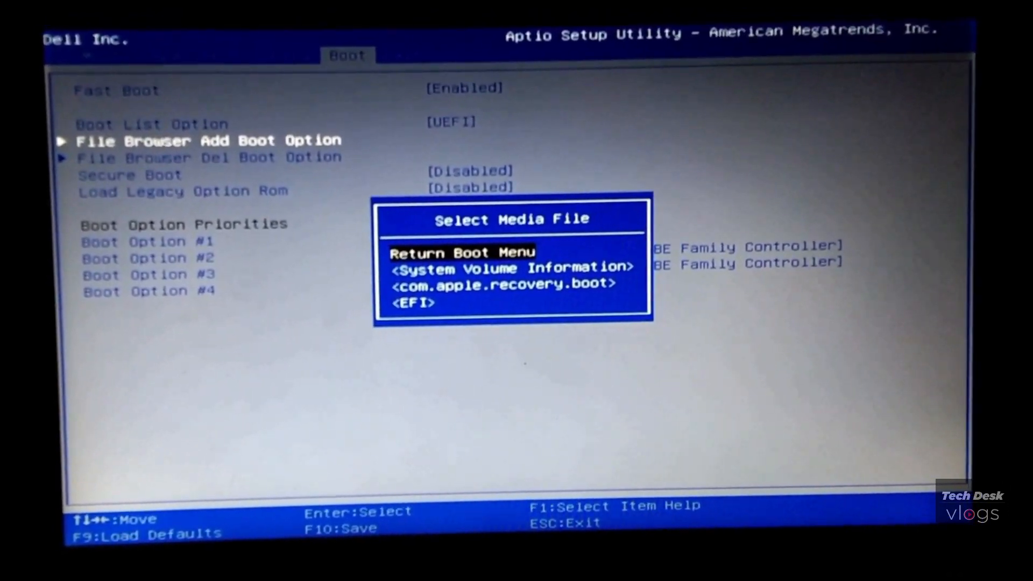
key("Escape")
Set Boot Option #1 to UEFI: SanDisk, then save the changes and reset the computer
key("Return")
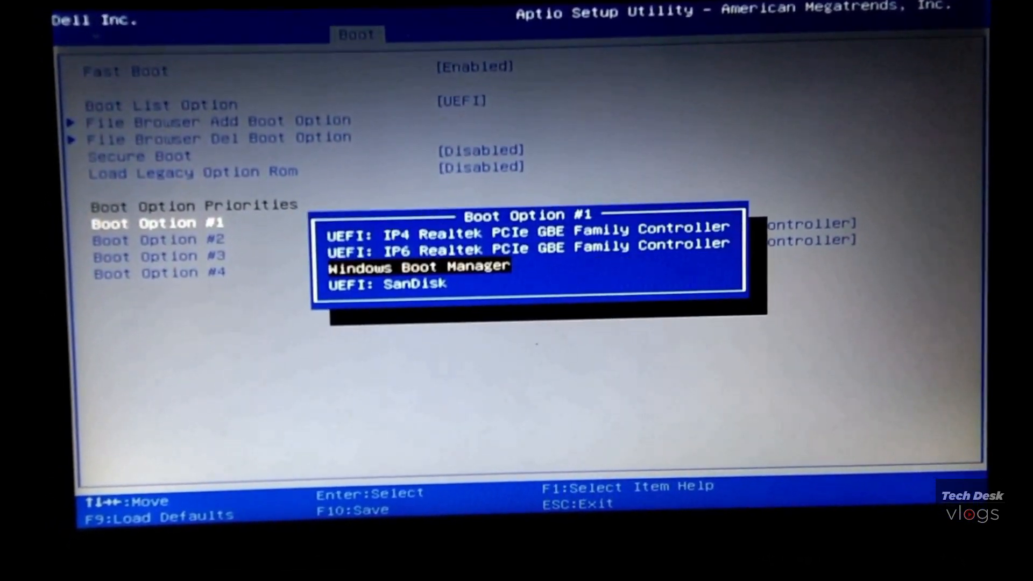
key("Down")
key("Return")
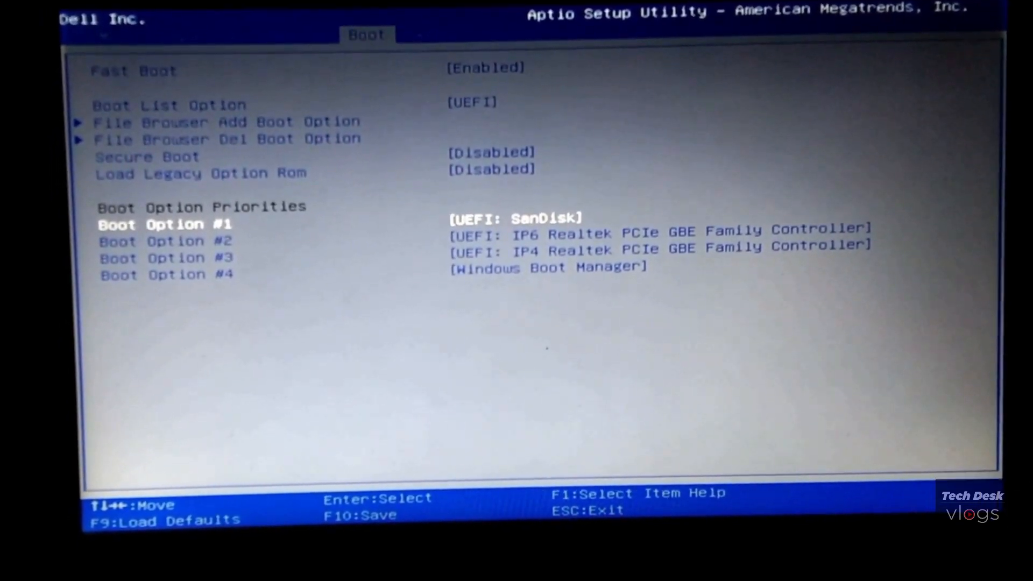
key("Right")
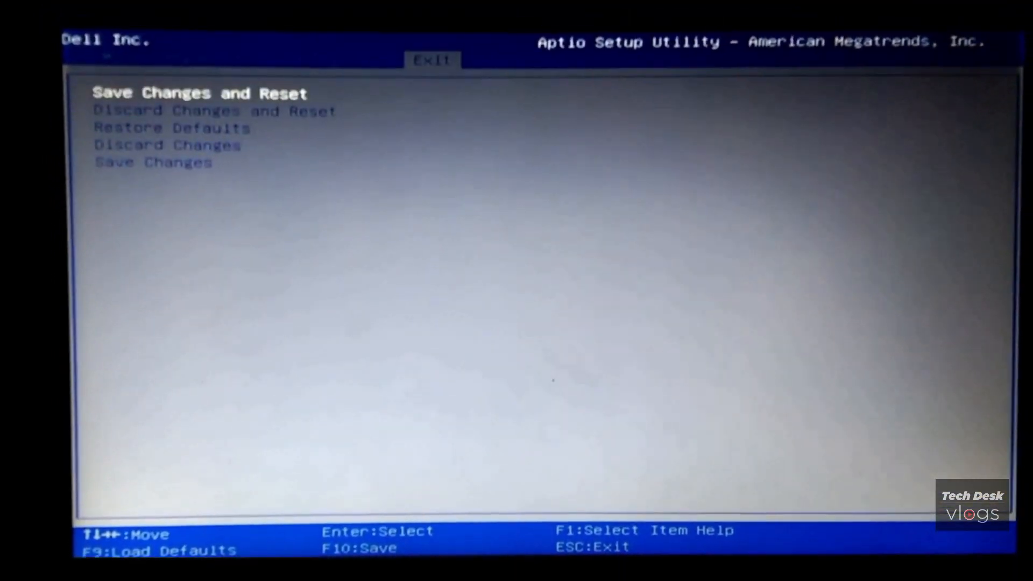
key("Return")
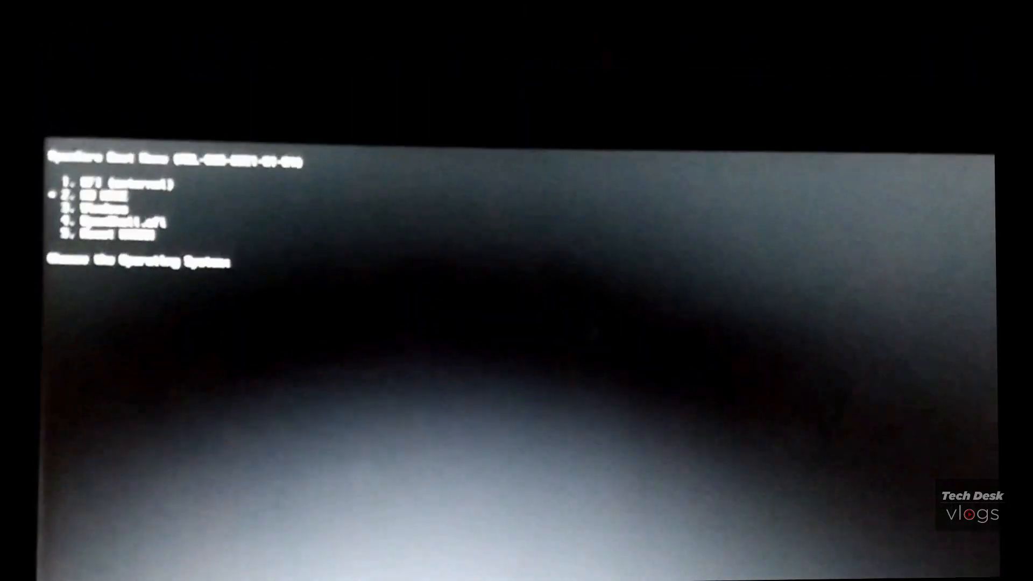
Boot the EFI (external) entry from the OpenCore boot menu and open Disk Utility in macOS Recovery
key("Down")
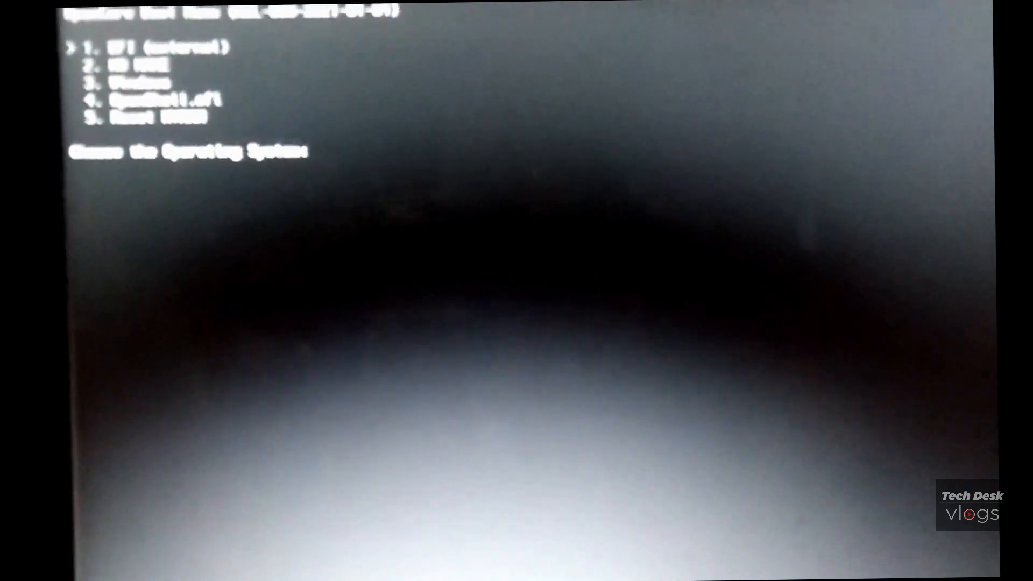
key("Return")
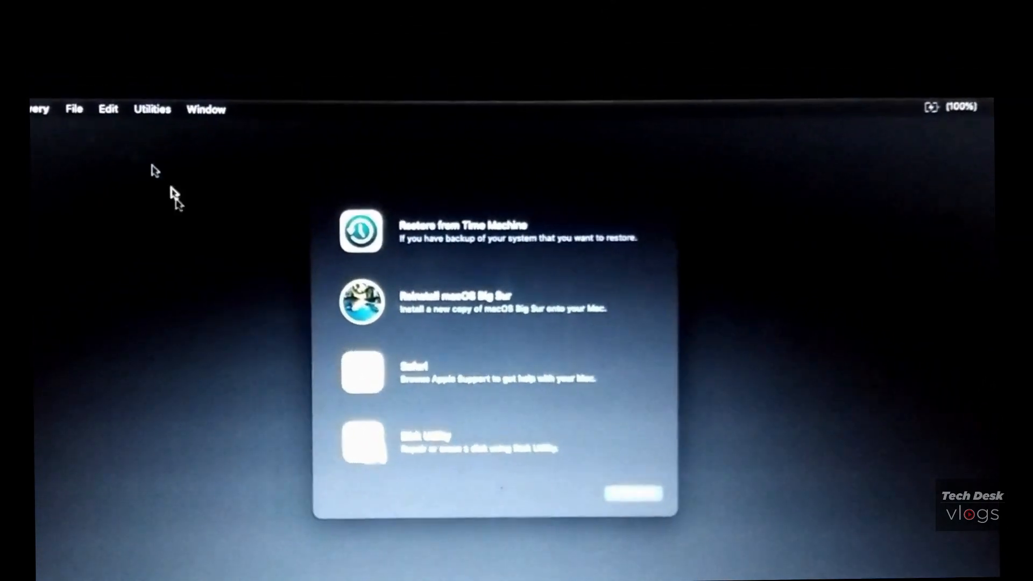
left_click(366, 440)
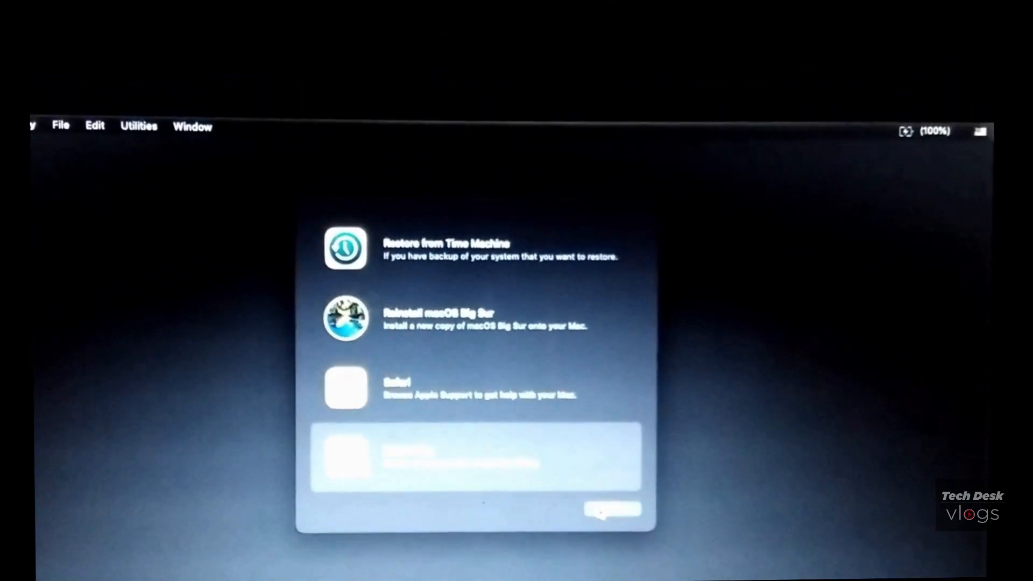
left_click(601, 511)
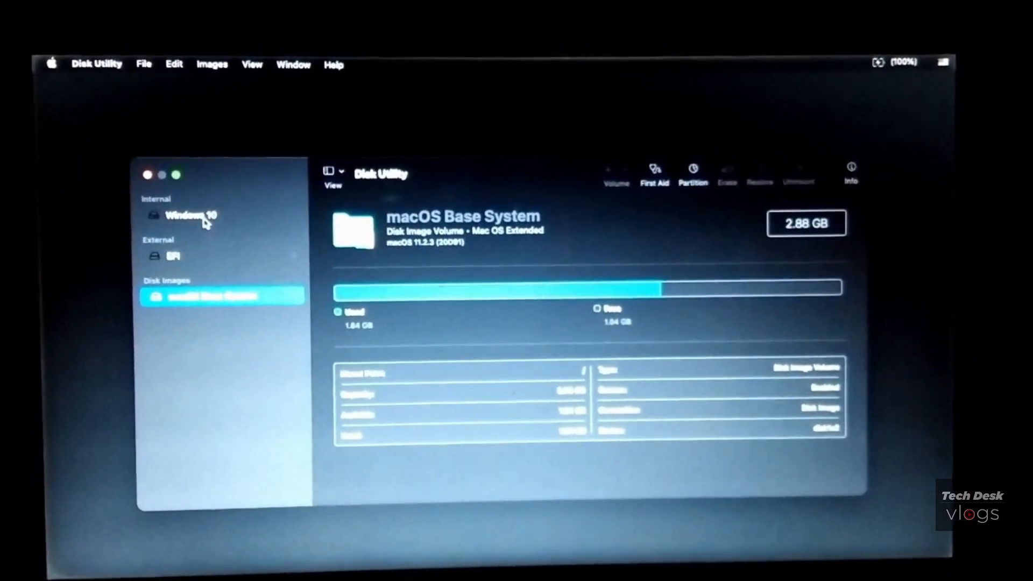
Show all devices in Disk Utility, check the internal Samsung SSD and its Windows 10 volume, and close the utility
left_click(203, 211)
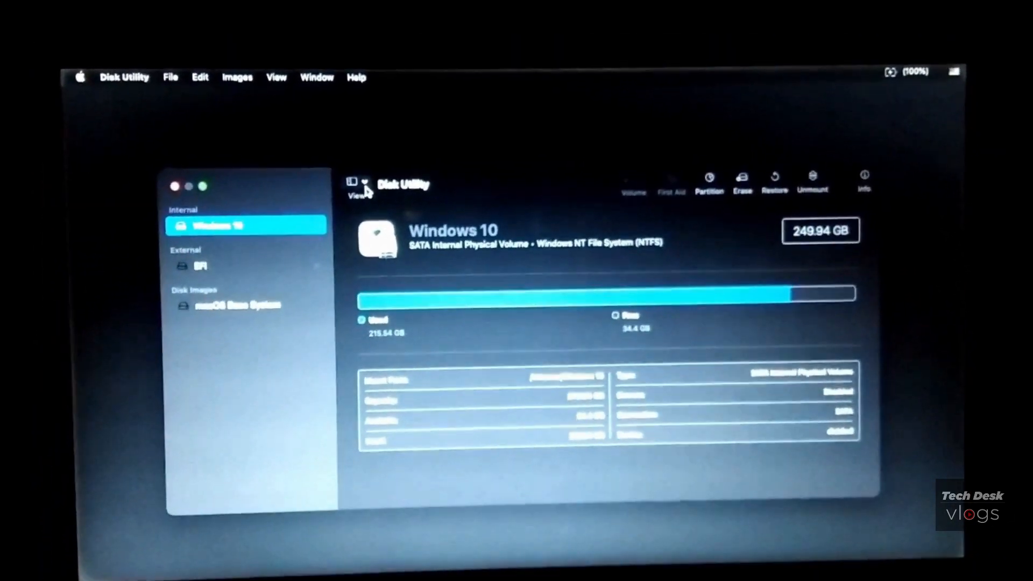
left_click(336, 165)
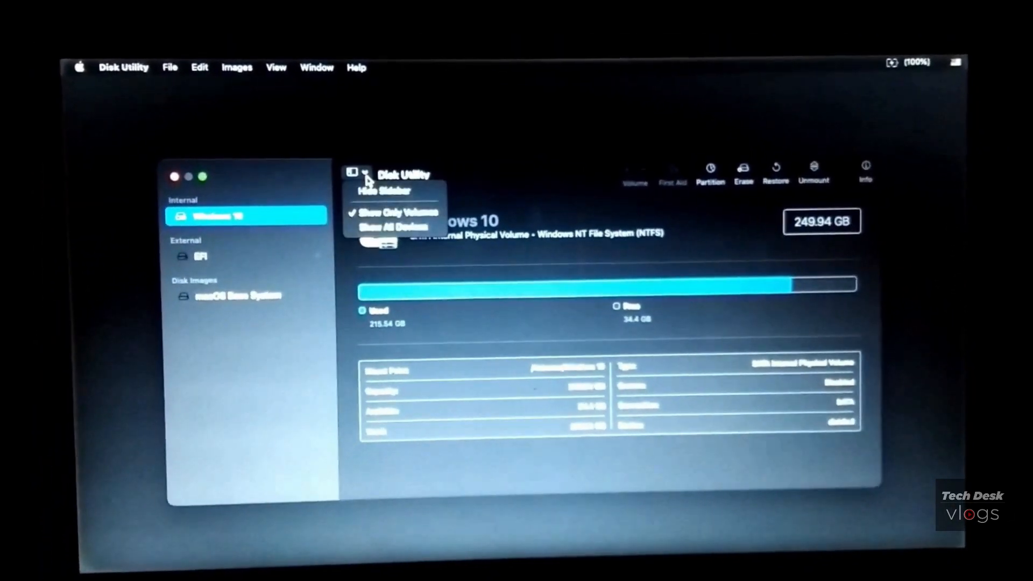
left_click(372, 210)
left_click(297, 204)
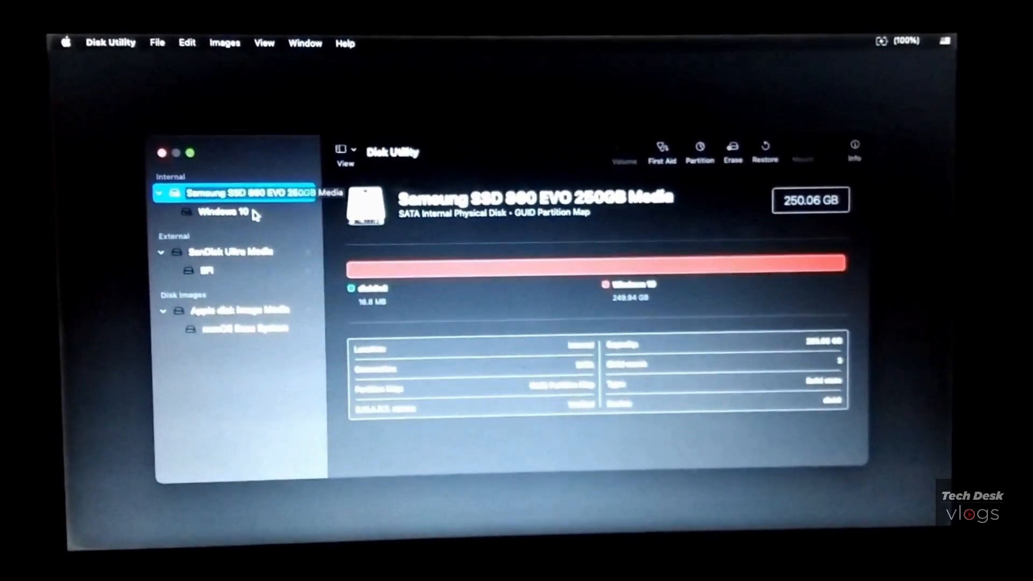
left_click(291, 227)
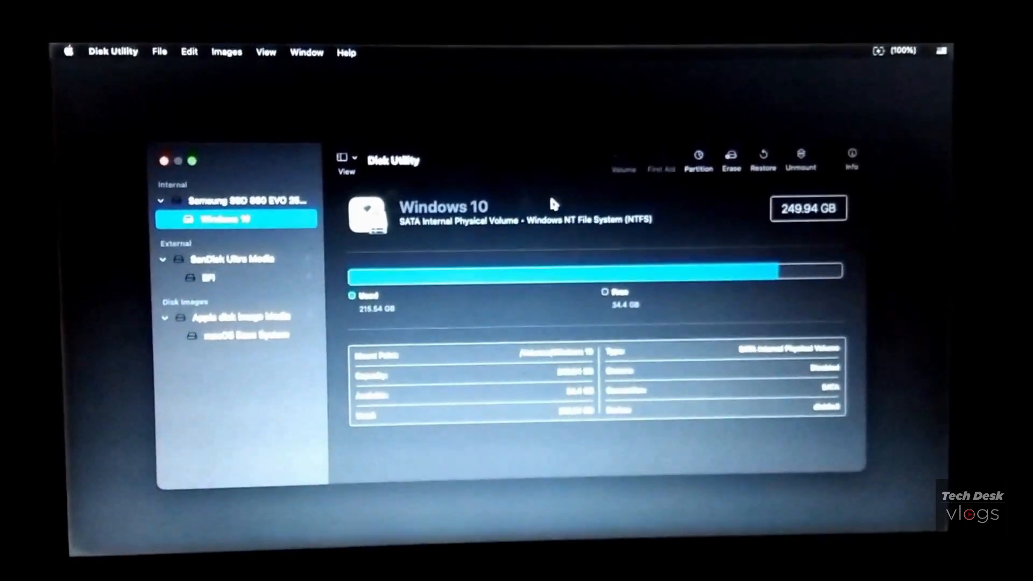
left_click(157, 154)
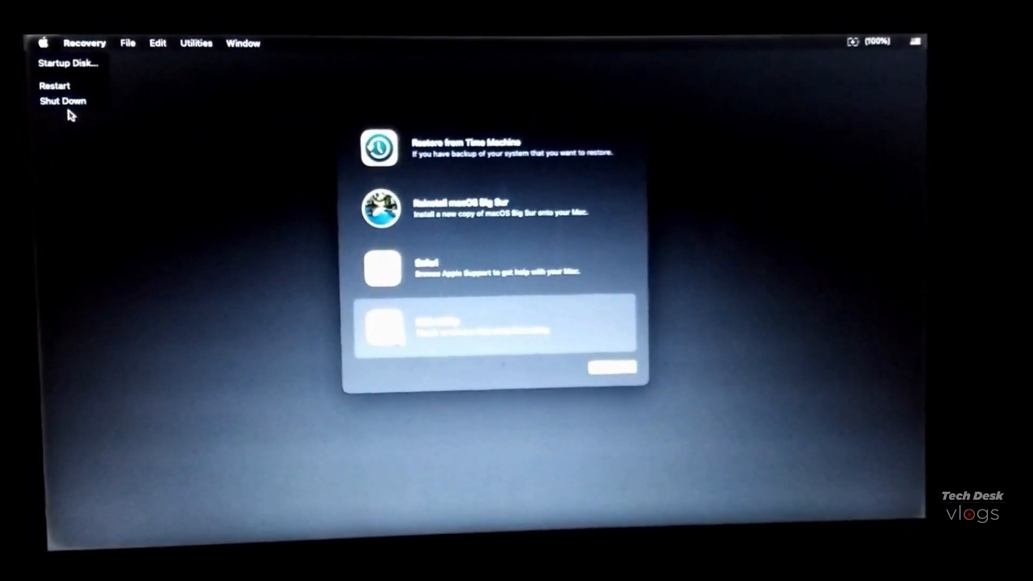
Restart the computer into Windows through the OpenCore boot menu and sign in with the account password
left_click(67, 88)
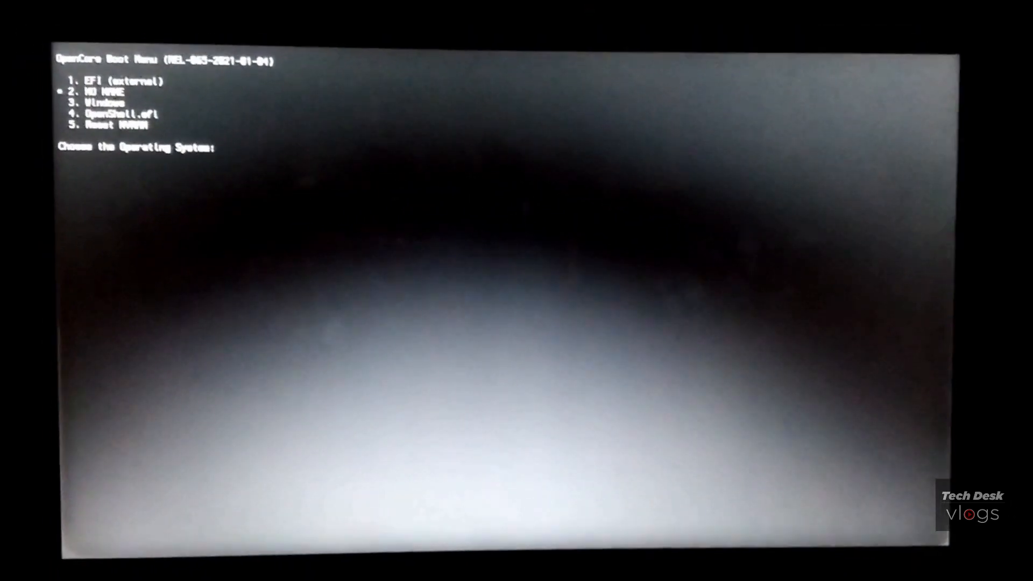
key("Return")
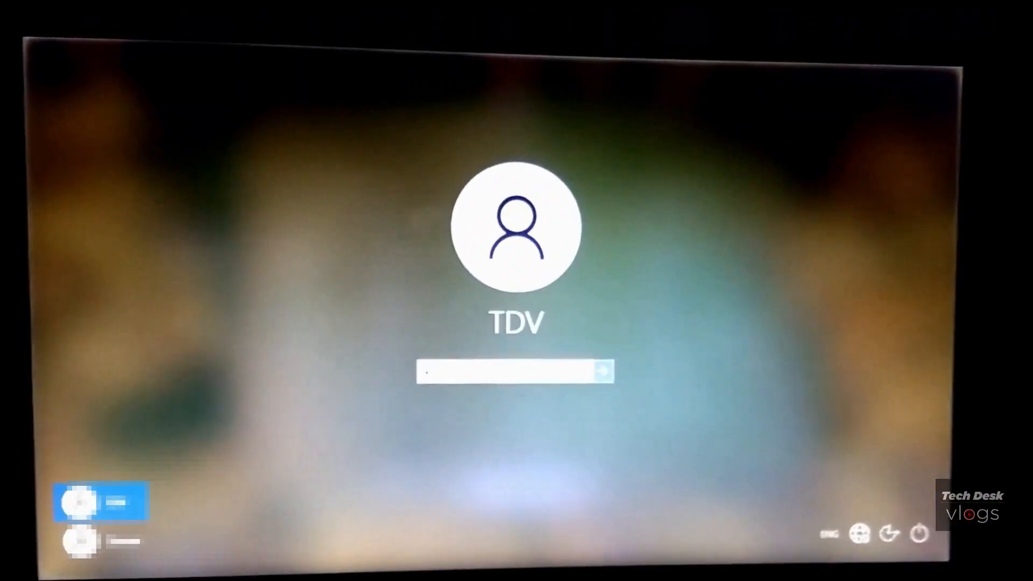
type("***")
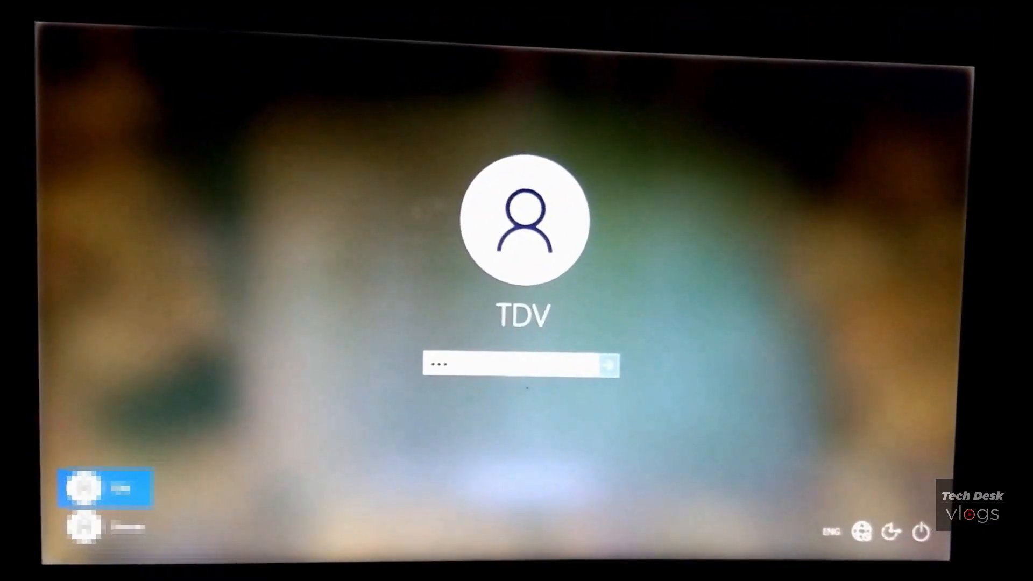
key("Return")
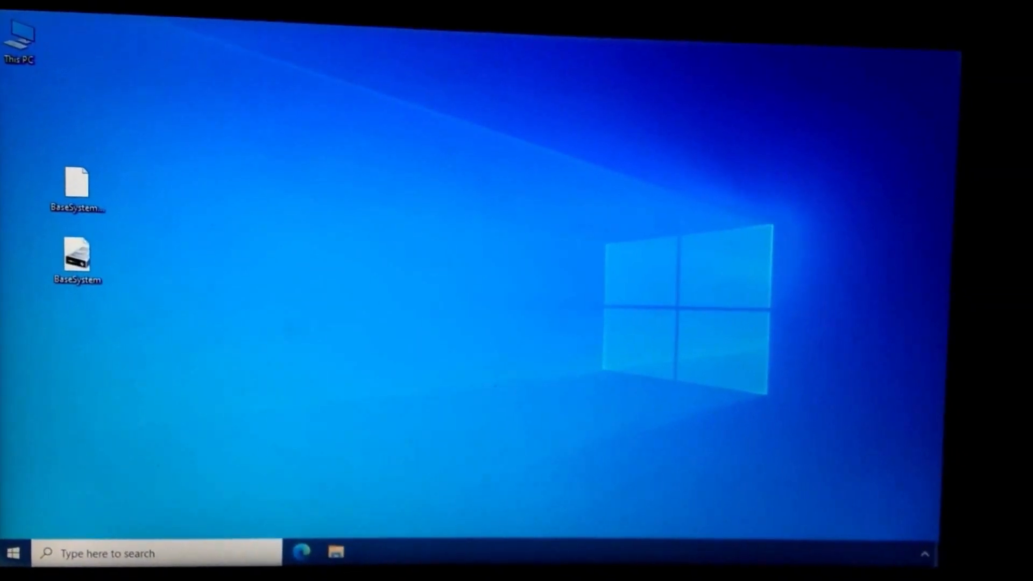